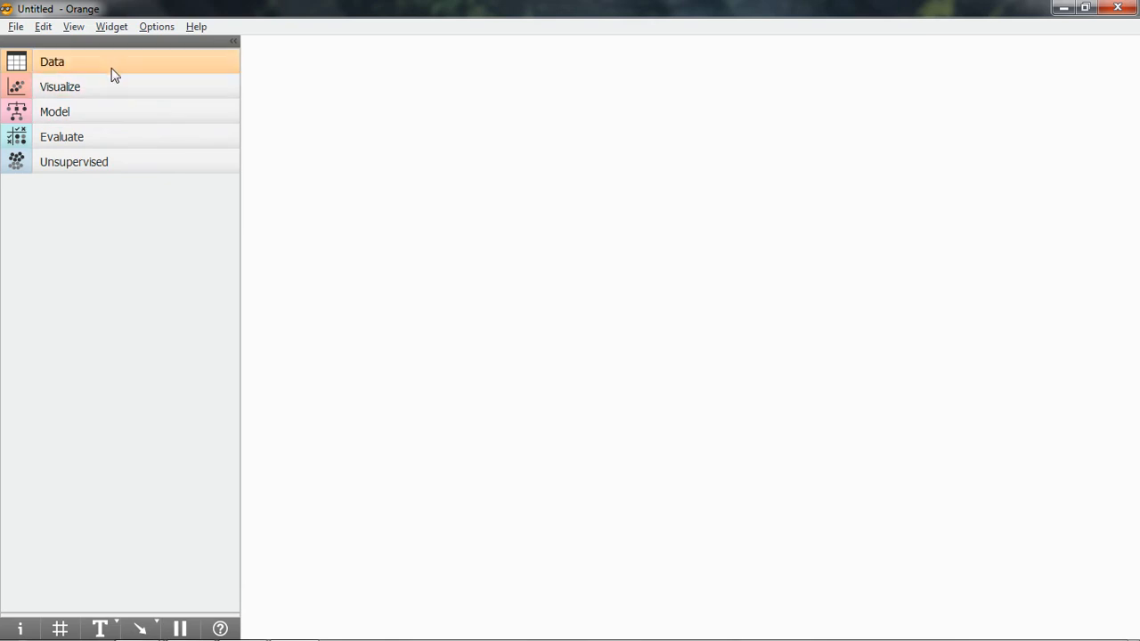
Add a CSV File Import widget to the empty canvas and open its settings.
{"action": "left_click", "coordinate": [113, 70]}
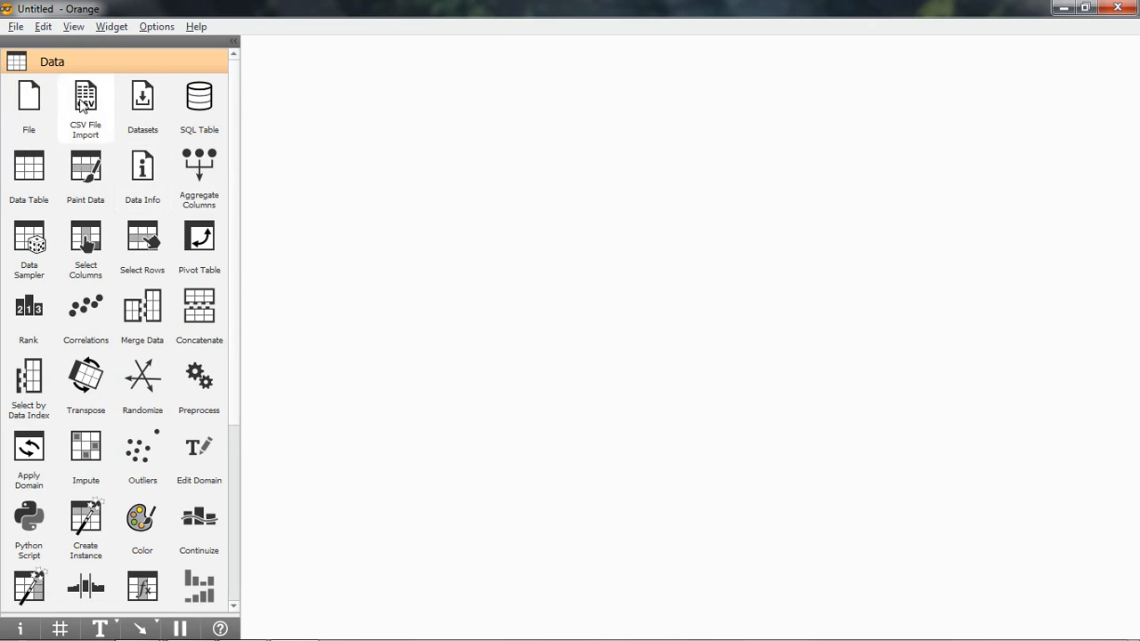
{"action": "left_click_drag", "start_coordinate": [82, 104], "coordinate": [323, 319]}
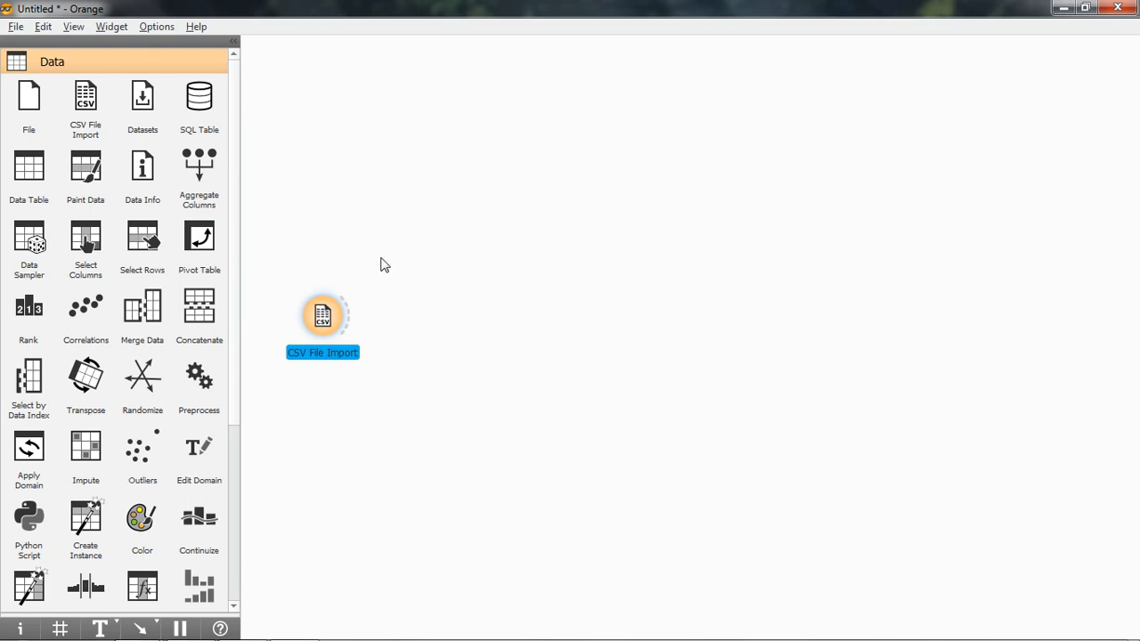
{"action": "right_click", "coordinate": [326, 319]}
{"action": "left_click", "coordinate": [355, 326]}
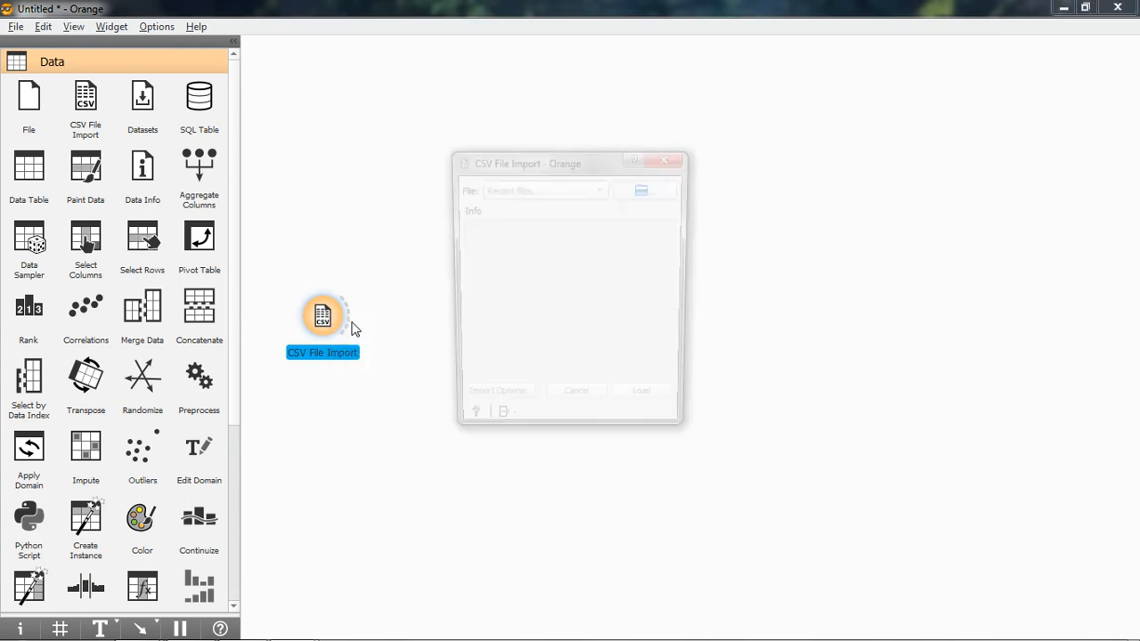
Load student_por.csv from the python folder into the CSV File Import widget with the default import options.
{"action": "left_click", "coordinate": [665, 188]}
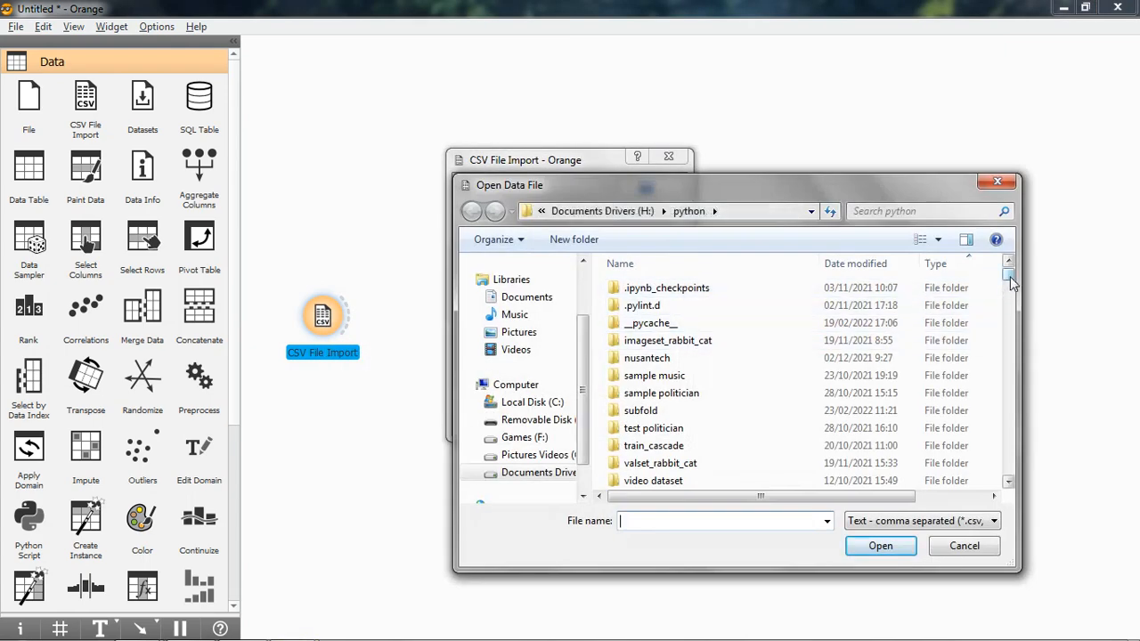
{"action": "left_click_drag", "start_coordinate": [1010, 281], "coordinate": [1016, 331]}
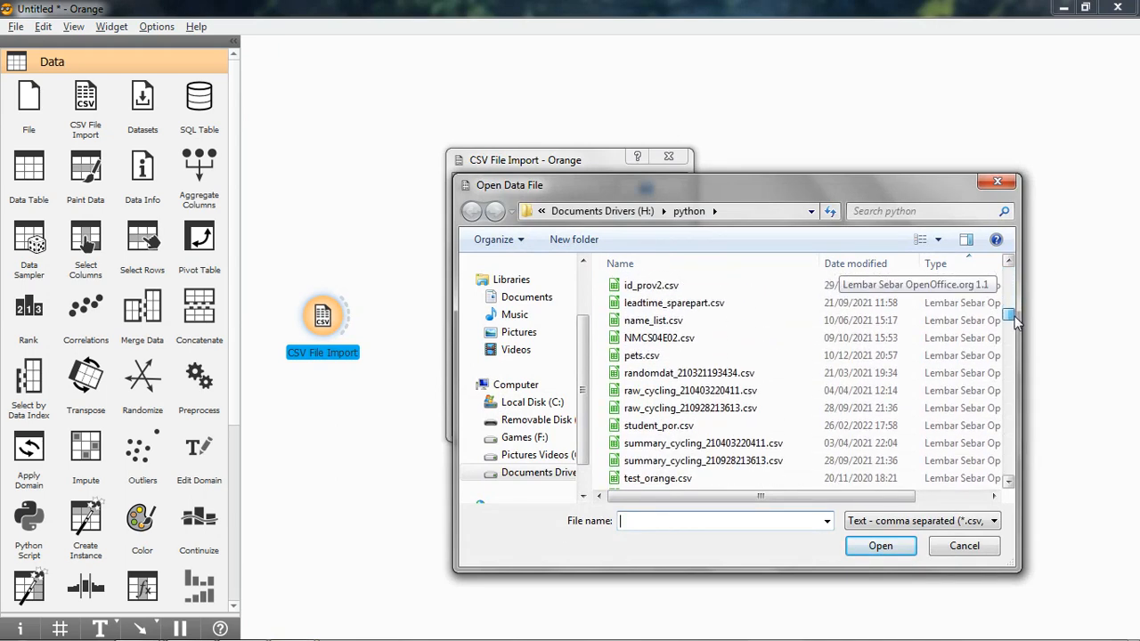
{"action": "left_click", "coordinate": [666, 428]}
{"action": "left_click", "coordinate": [875, 545]}
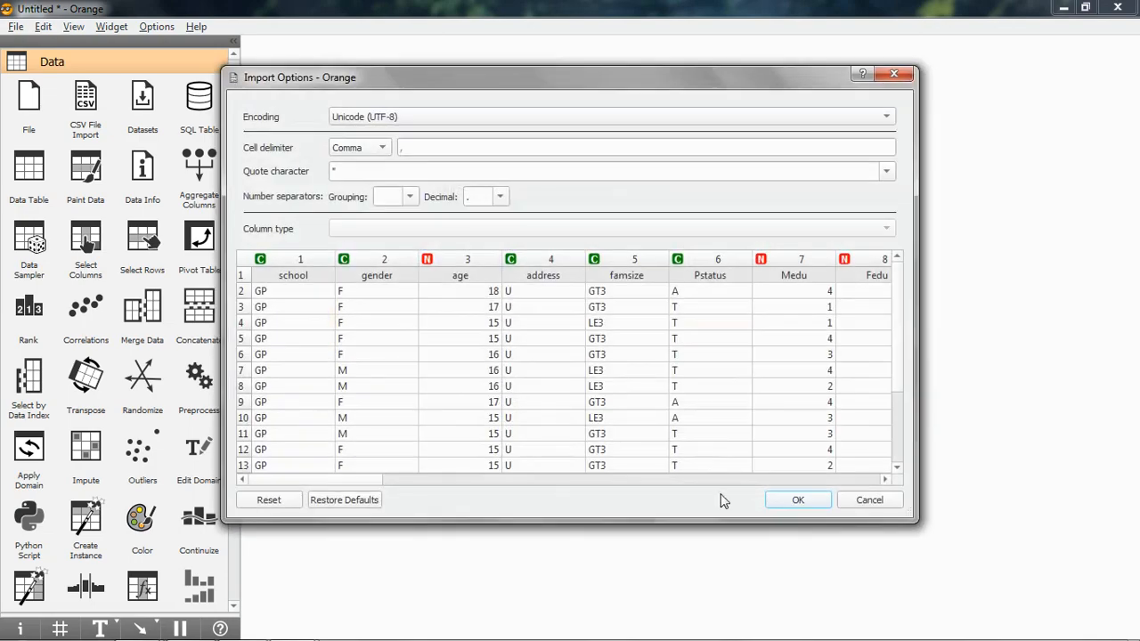
{"action": "left_click_drag", "start_coordinate": [347, 485], "coordinate": [374, 495]}
{"action": "left_click", "coordinate": [796, 500]}
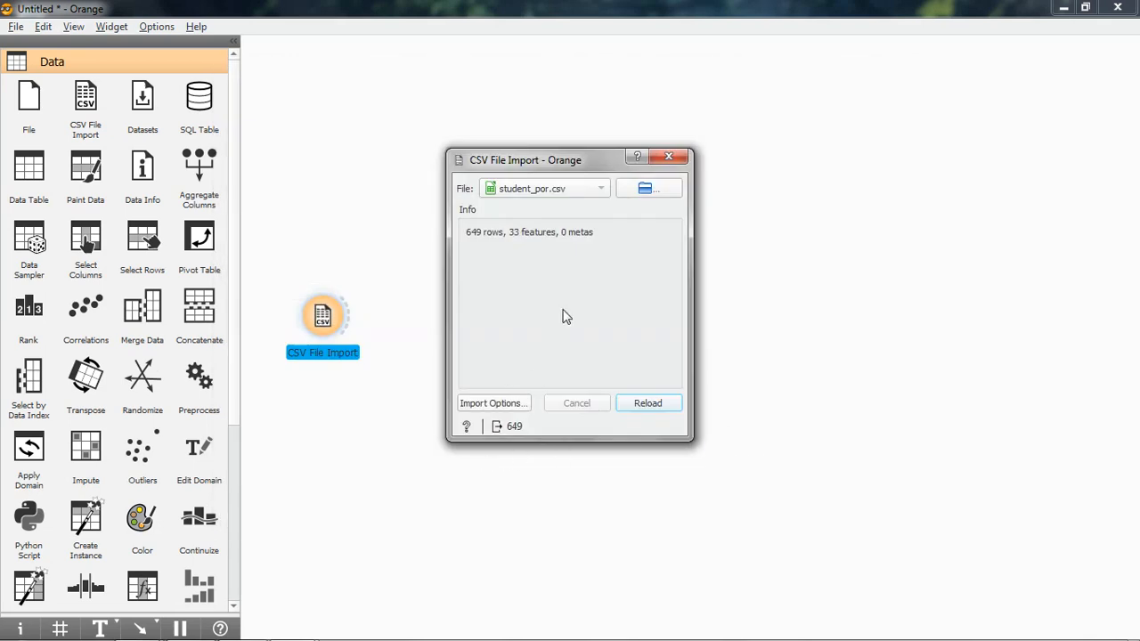
{"action": "left_click", "coordinate": [668, 158]}
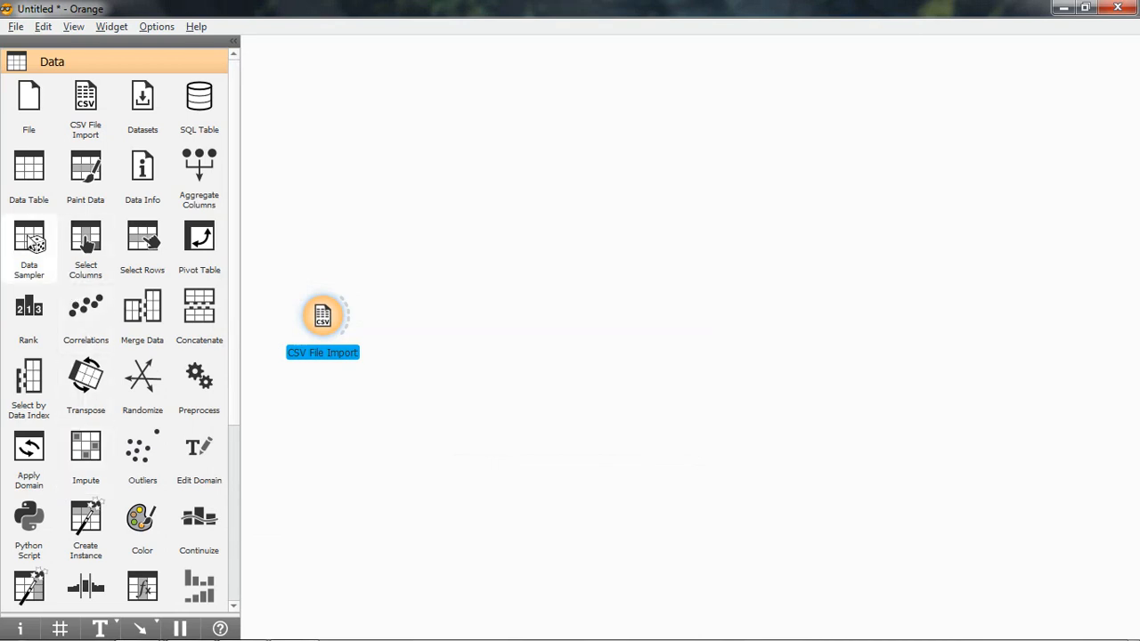
Add a Data Sampler widget fed by CSV File Import and check its fixed-proportion sampling settings.
{"action": "left_click_drag", "start_coordinate": [29, 245], "coordinate": [466, 317]}
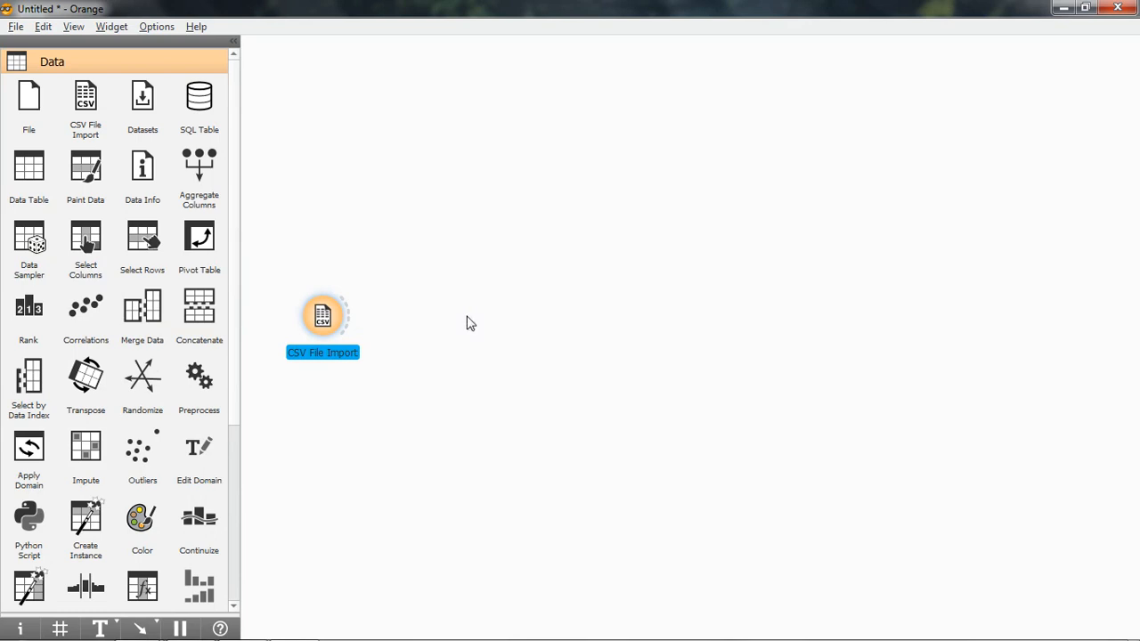
{"action": "left_click_drag", "start_coordinate": [348, 320], "coordinate": [457, 319]}
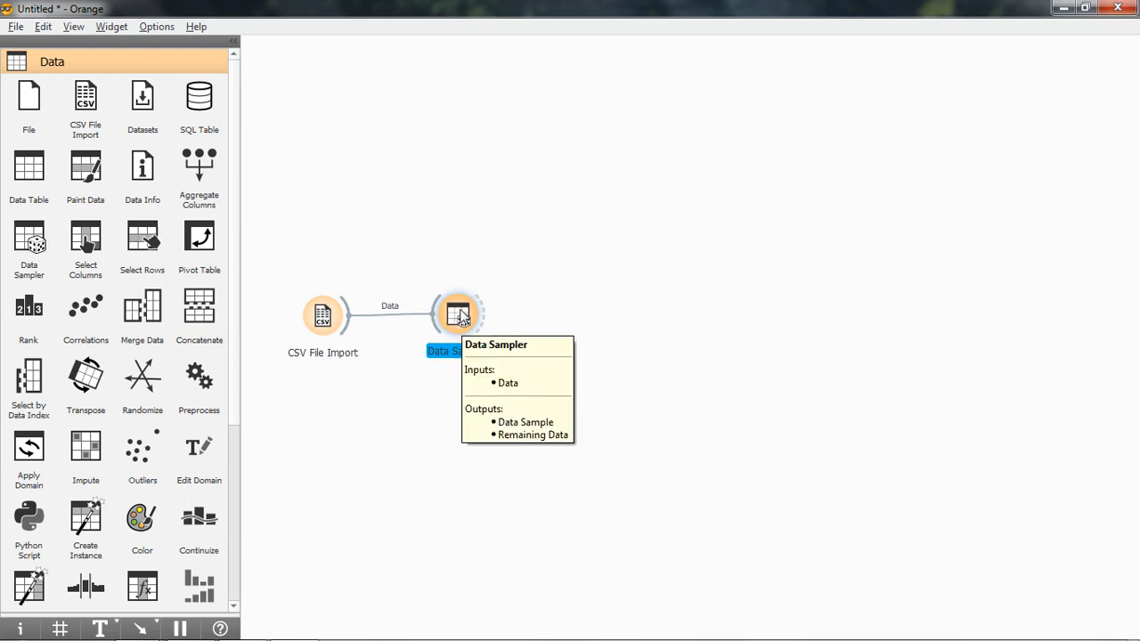
{"action": "right_click", "coordinate": [461, 318]}
{"action": "left_click", "coordinate": [483, 321]}
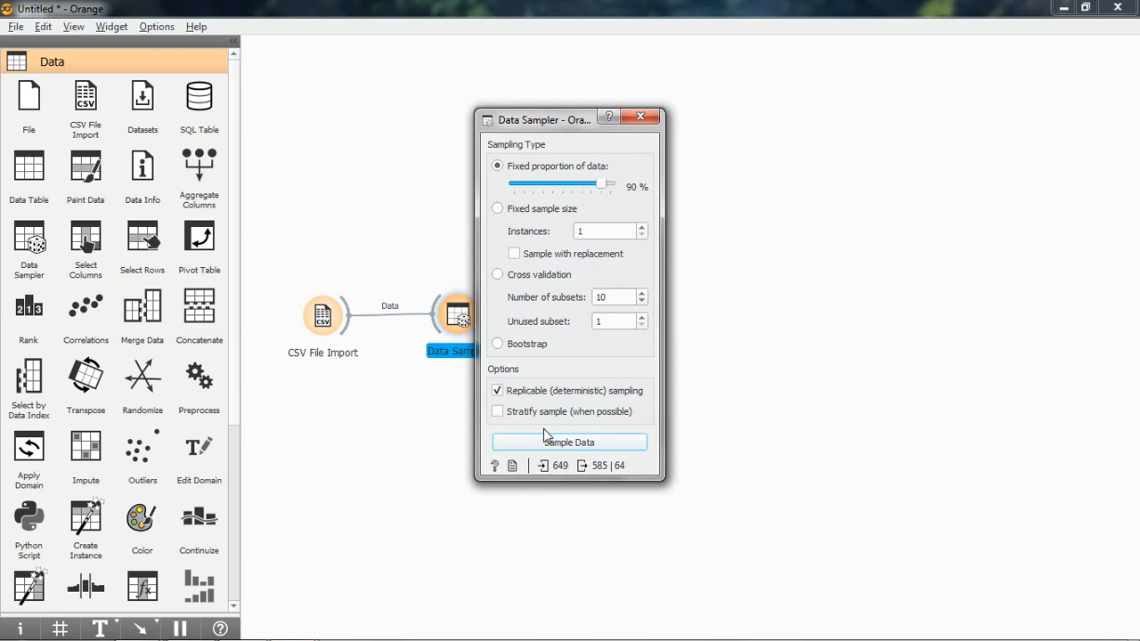
{"action": "left_click", "coordinate": [647, 115]}
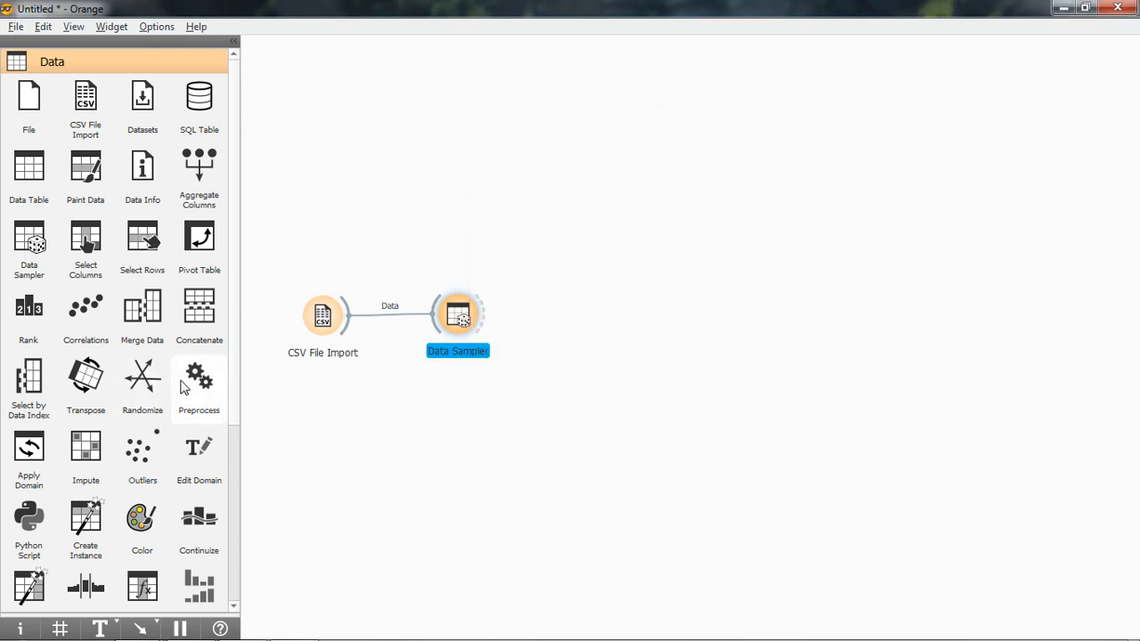
Add a Save Data widget above and beyond the Data Sampler and rename it Save Data History.
{"action": "scroll", "coordinate": [240, 276], "scroll_direction": "down", "scroll_amount": 5}
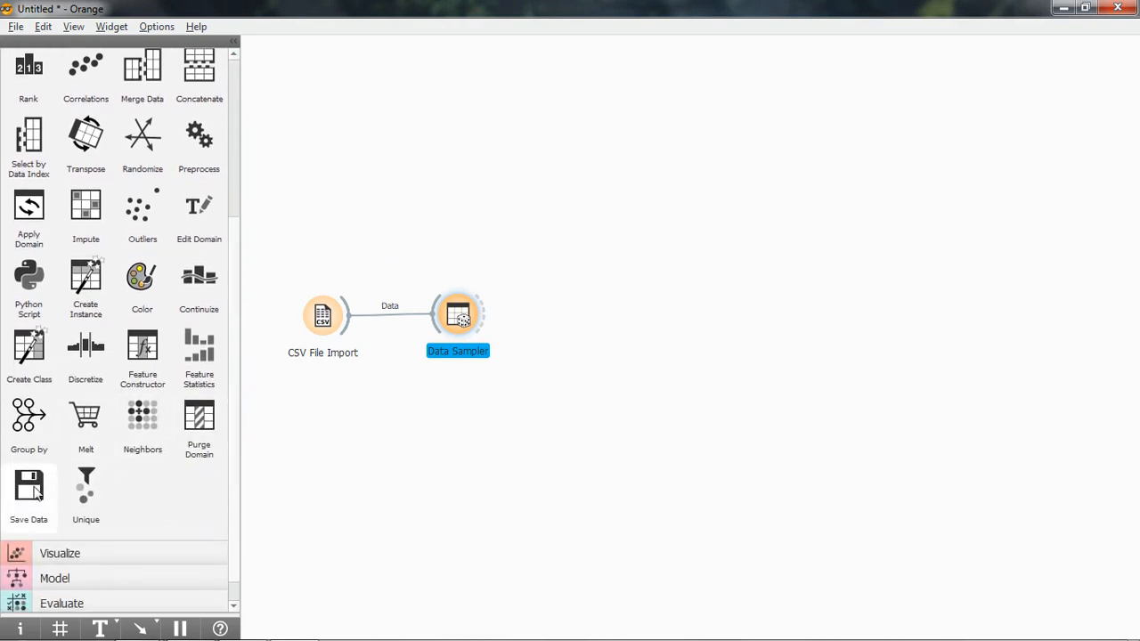
{"action": "left_click_drag", "start_coordinate": [32, 492], "coordinate": [586, 232]}
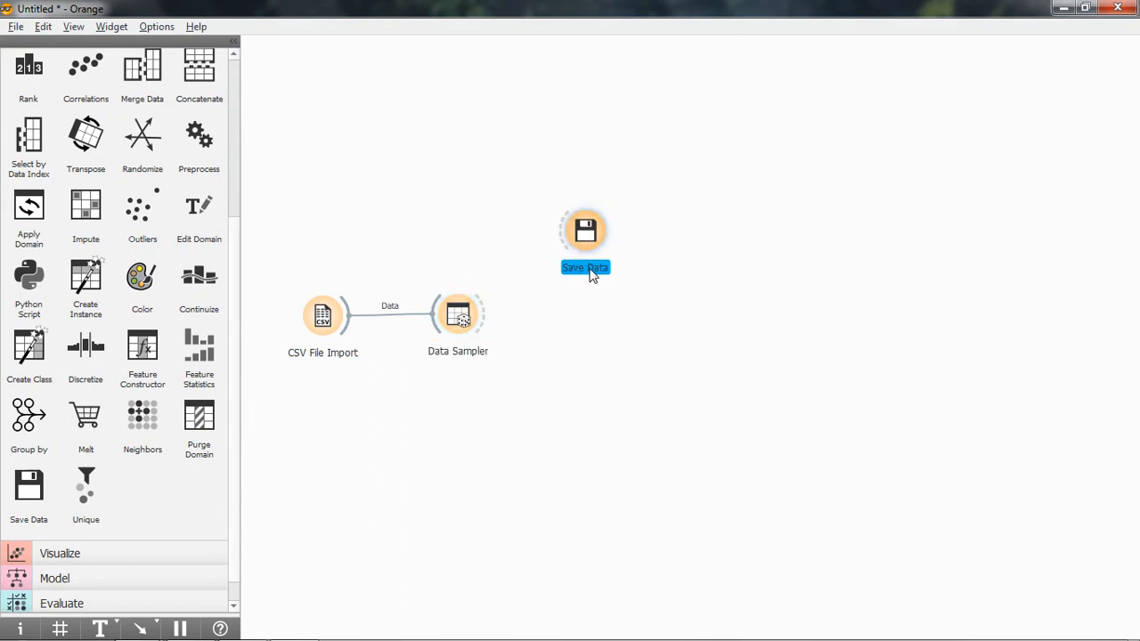
{"action": "left_click", "coordinate": [620, 265]}
{"action": "left_click", "coordinate": [590, 247]}
{"action": "right_click", "coordinate": [590, 247]}
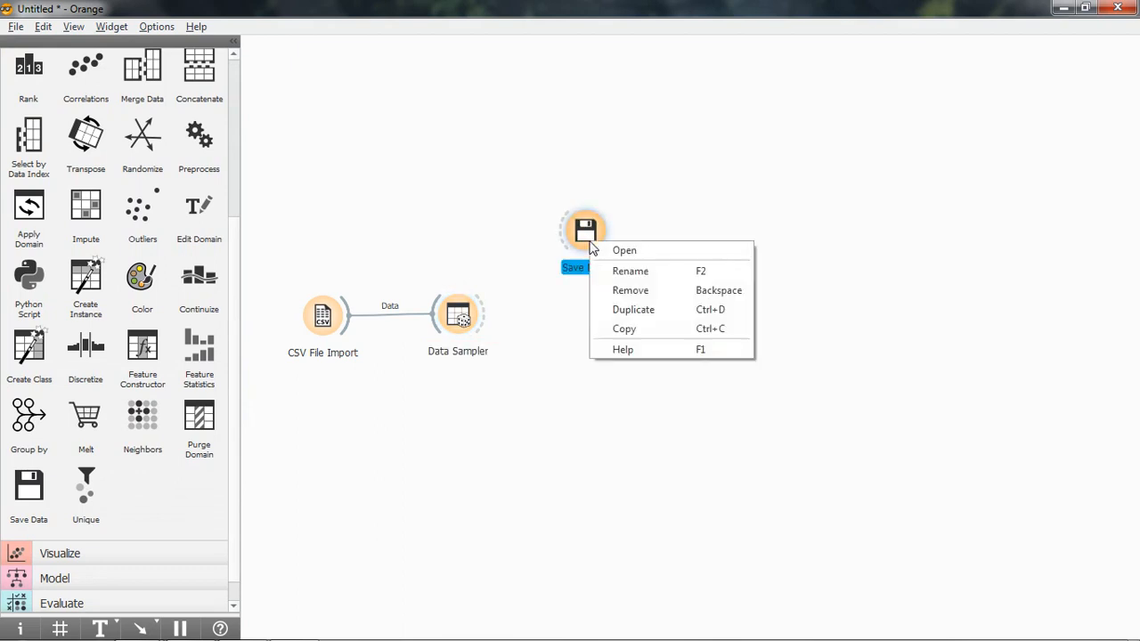
{"action": "left_click", "coordinate": [620, 272]}
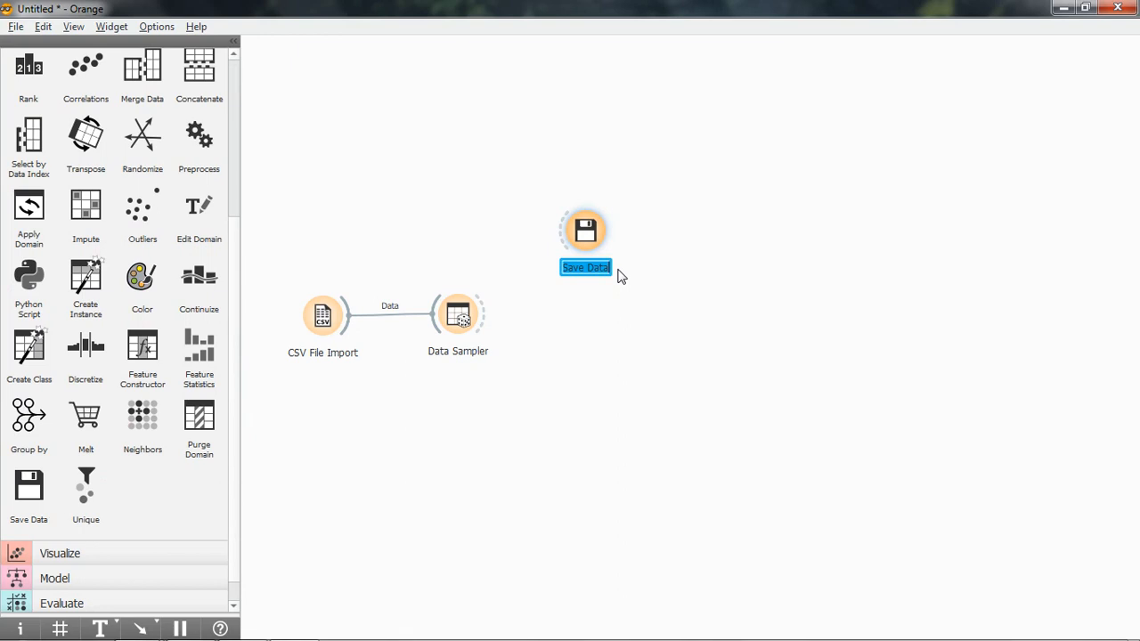
{"action": "key", "text": "Home"}
{"action": "type", "text": "H"}
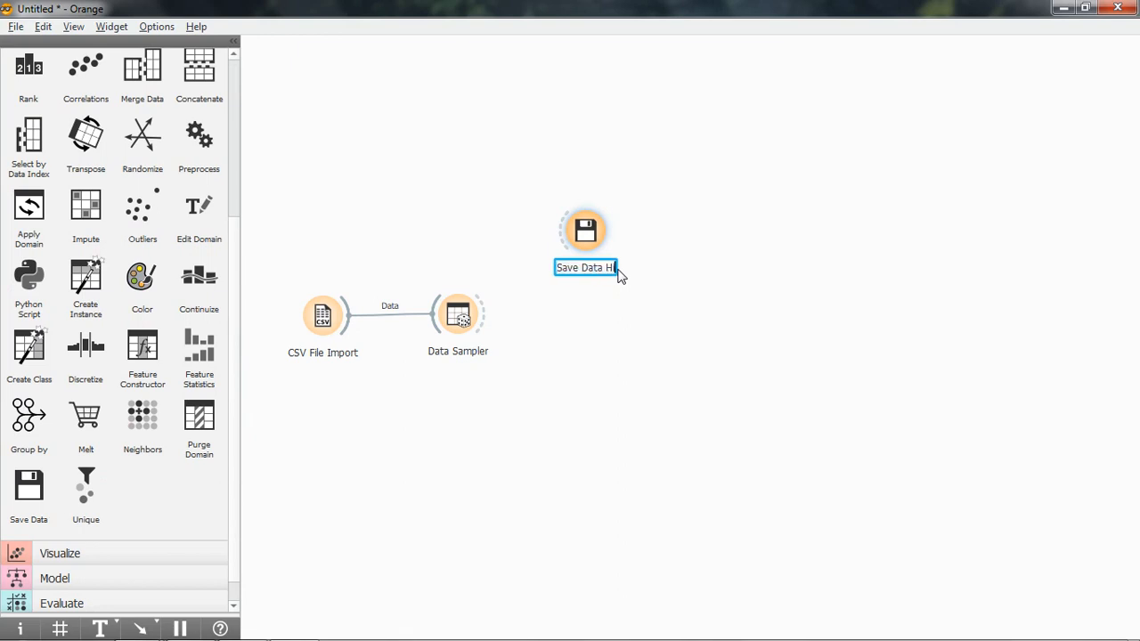
{"action": "type", "text": "istory"}
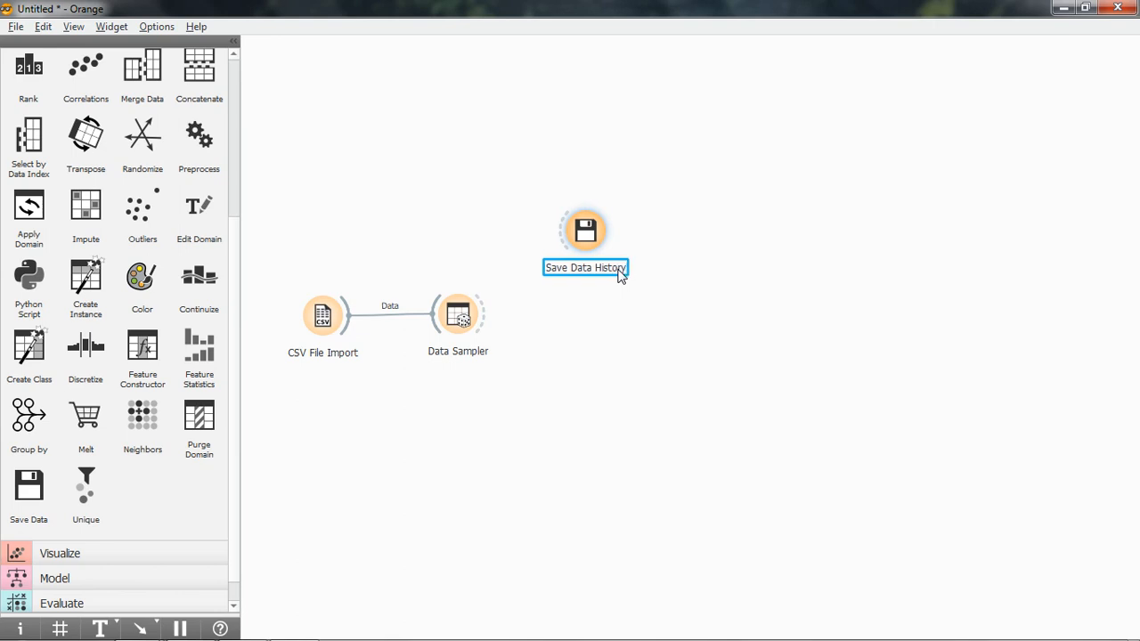
{"action": "key", "text": "Return"}
{"action": "left_click", "coordinate": [641, 333]}
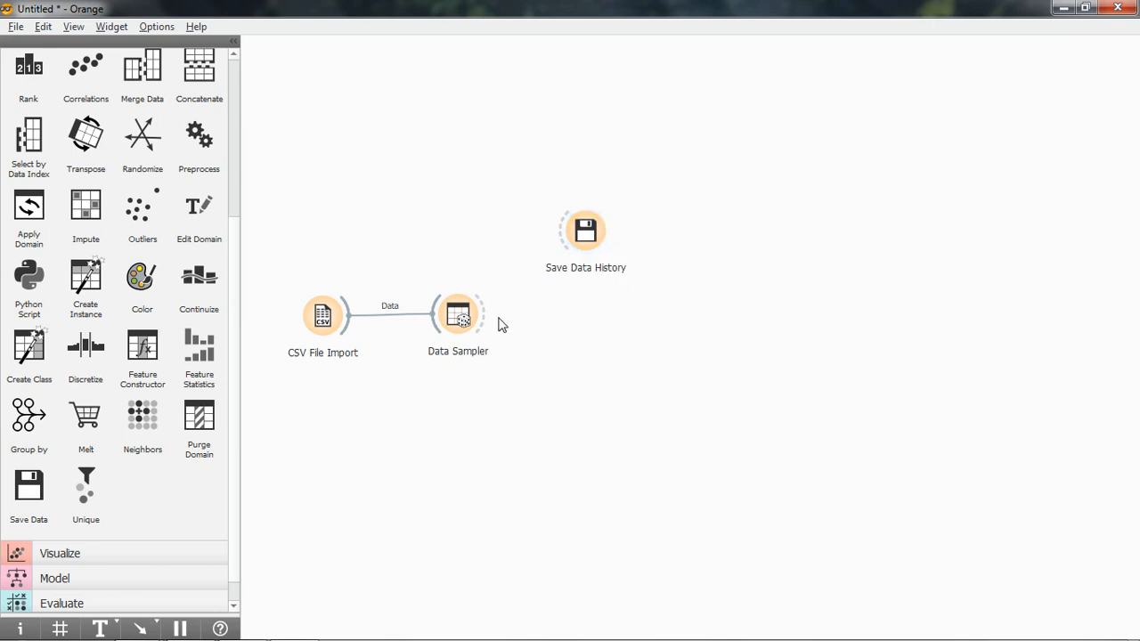
Connect the Data Sampler to Save Data History, keeping the link from Data Sample to Data.
{"action": "left_click_drag", "start_coordinate": [488, 317], "coordinate": [610, 227]}
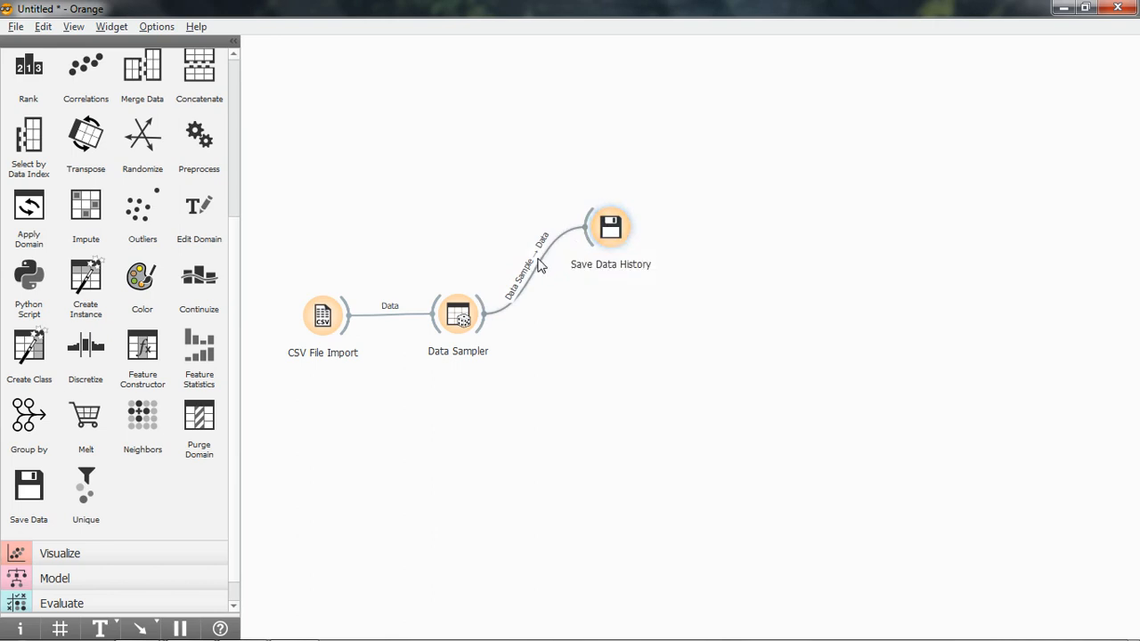
{"action": "right_click", "coordinate": [538, 260]}
{"action": "left_click", "coordinate": [579, 327]}
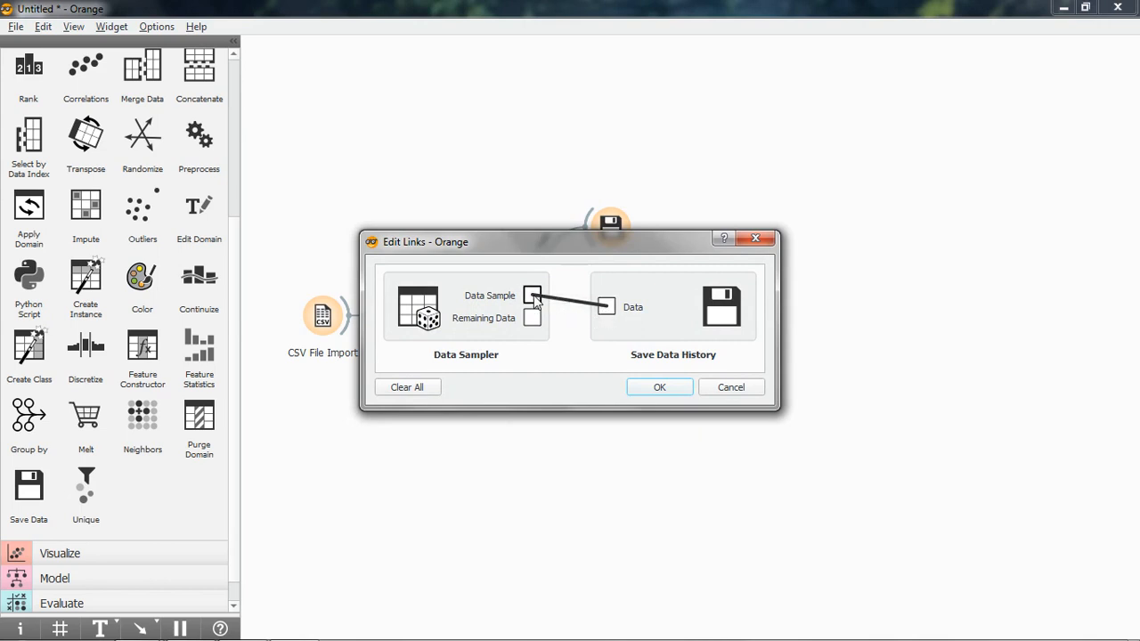
{"action": "left_click", "coordinate": [673, 395]}
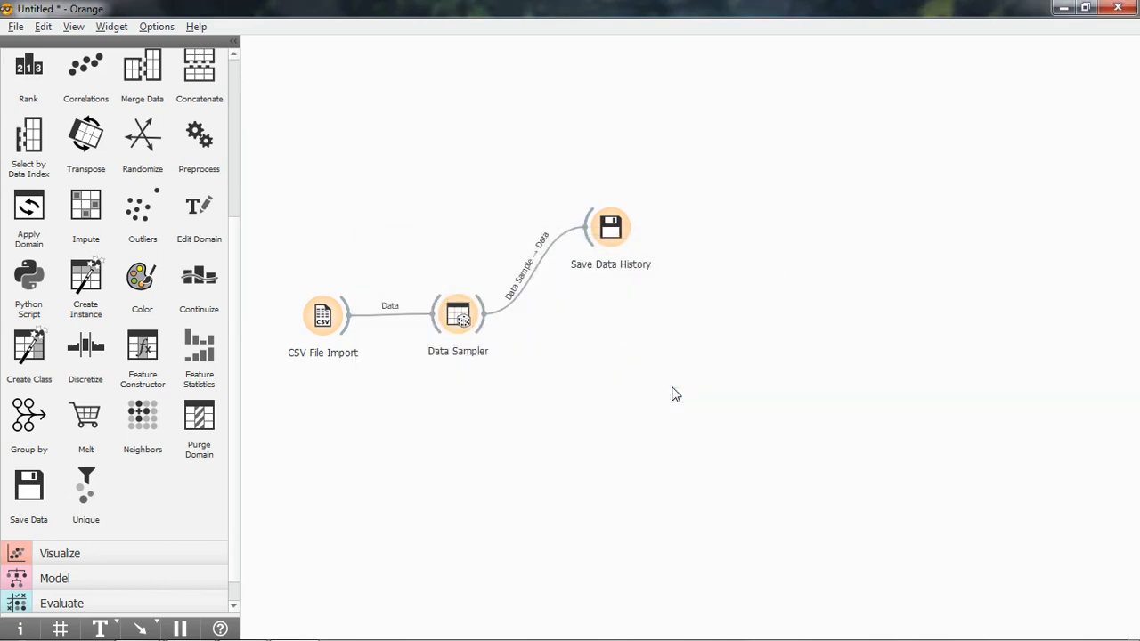
Save the sampled data from Save Data History as student_por_history.csv in comma-separated format in the python folder.
{"action": "right_click", "coordinate": [609, 227]}
{"action": "left_click", "coordinate": [625, 227]}
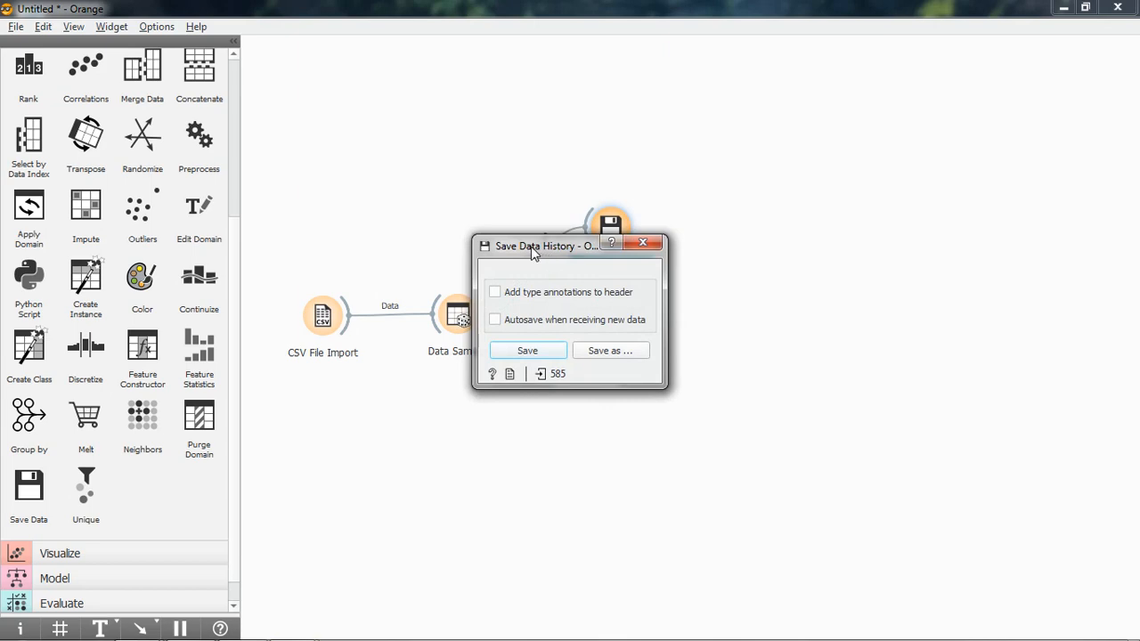
{"action": "left_click", "coordinate": [617, 352]}
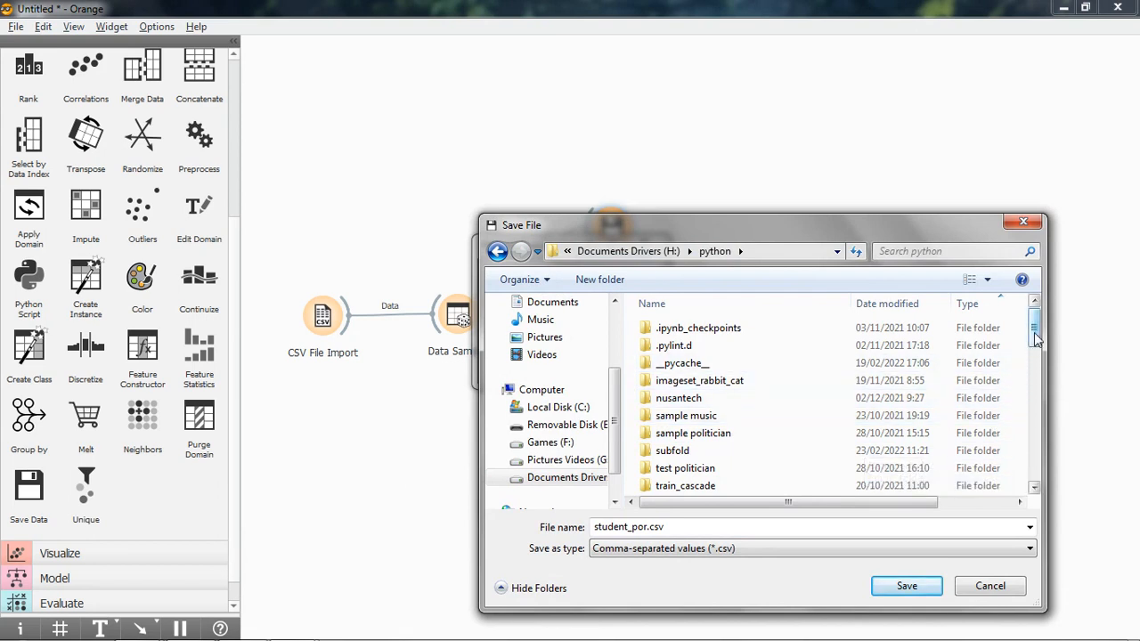
{"action": "scroll", "coordinate": [1036, 336], "scroll_direction": "down", "scroll_amount": 1}
{"action": "scroll", "coordinate": [1036, 337], "scroll_direction": "up", "scroll_amount": 1}
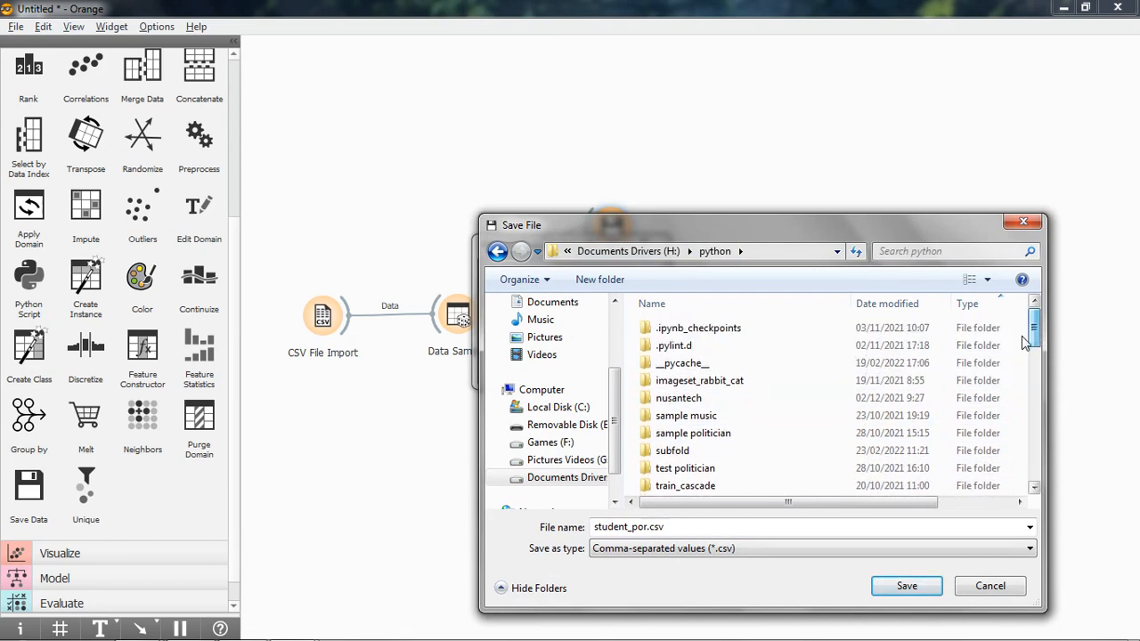
{"action": "left_click", "coordinate": [756, 549]}
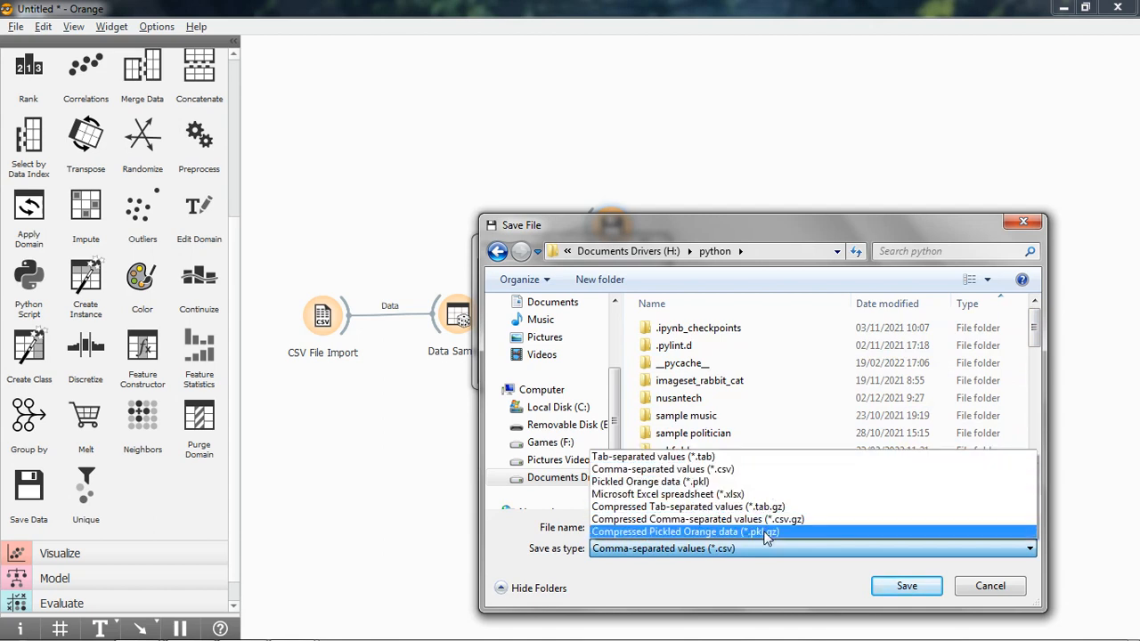
{"action": "left_click", "coordinate": [757, 469]}
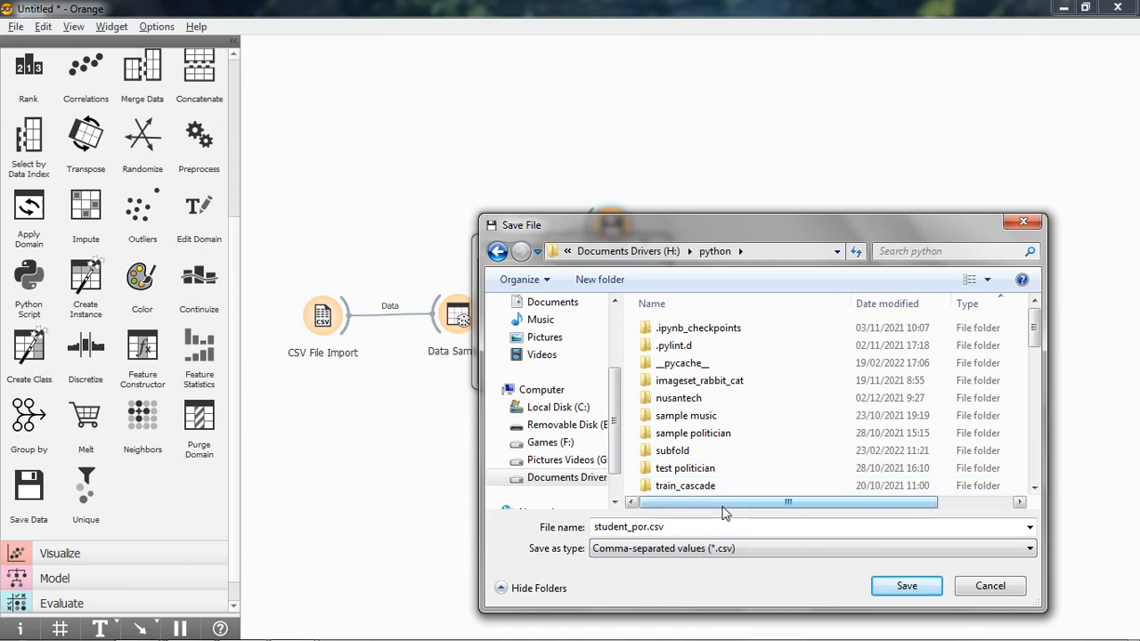
{"action": "double_click", "coordinate": [691, 528]}
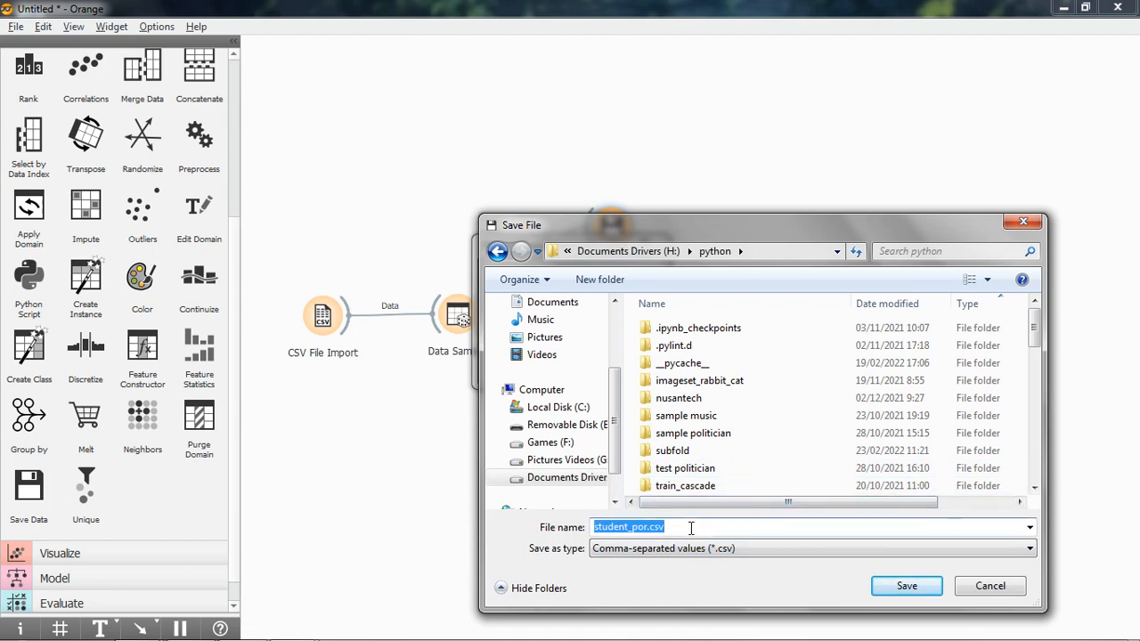
{"action": "left_click", "coordinate": [691, 527]}
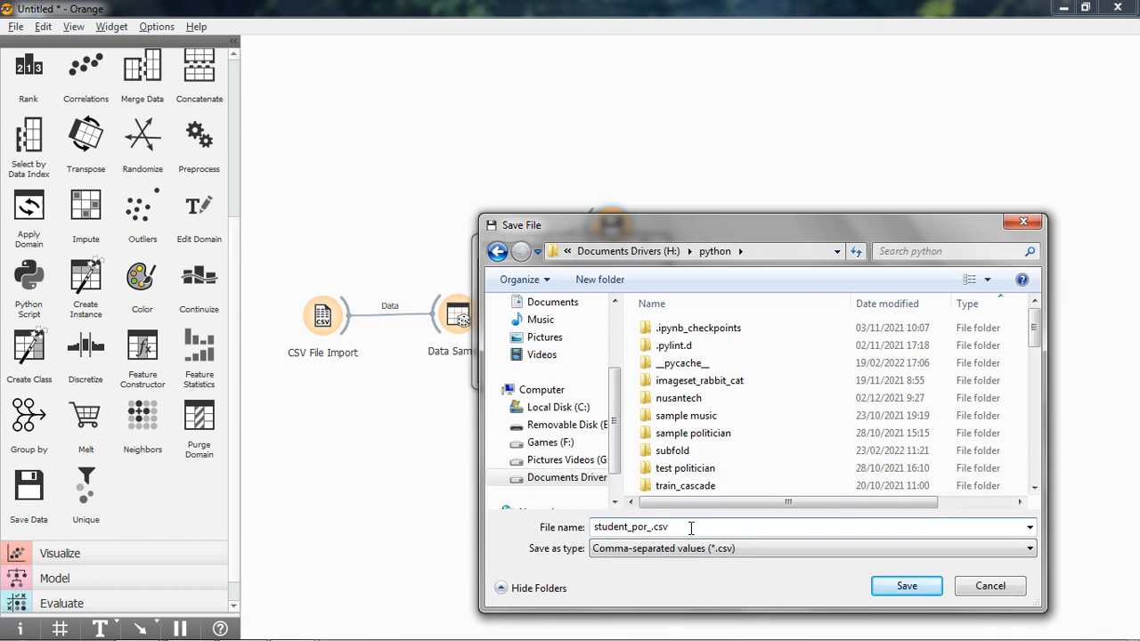
{"action": "type", "text": "history"}
{"action": "left_click", "coordinate": [909, 590]}
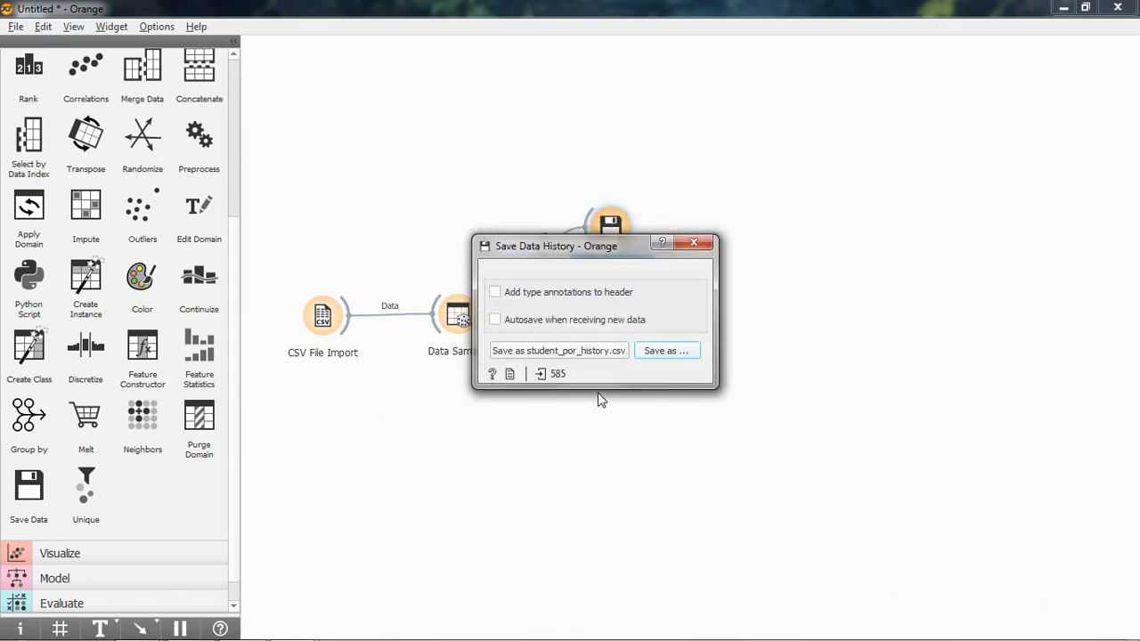
{"action": "left_click", "coordinate": [695, 243]}
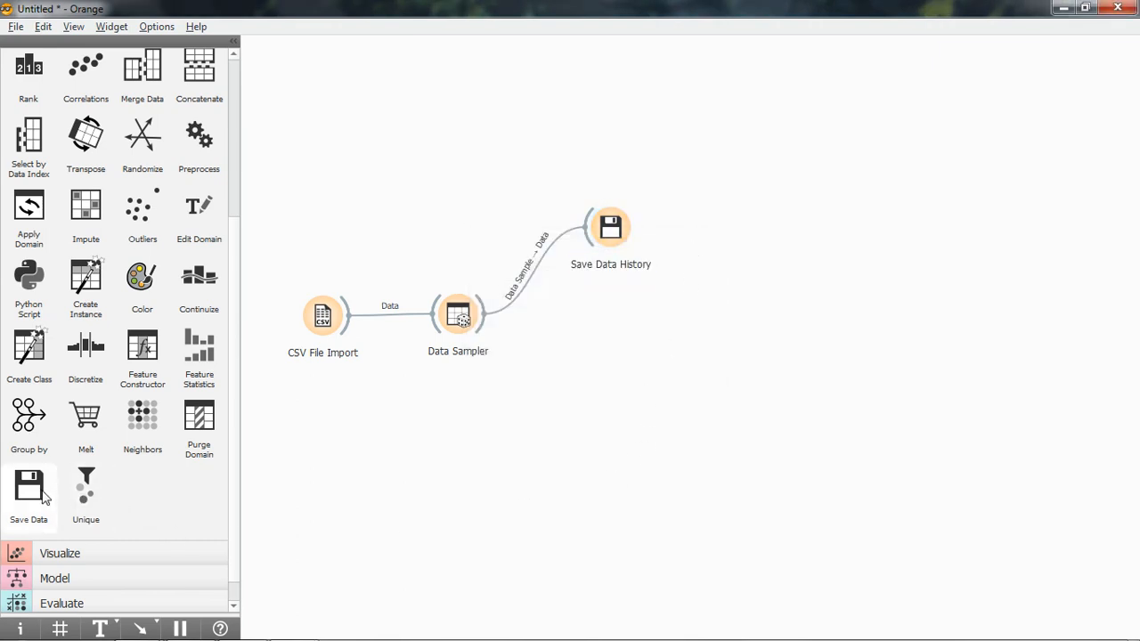
Add a second Save Data widget below Save Data History and rename it Save Data Future.
{"action": "left_click_drag", "start_coordinate": [28, 491], "coordinate": [597, 387]}
{"action": "left_click", "coordinate": [712, 408]}
{"action": "left_click", "coordinate": [599, 383]}
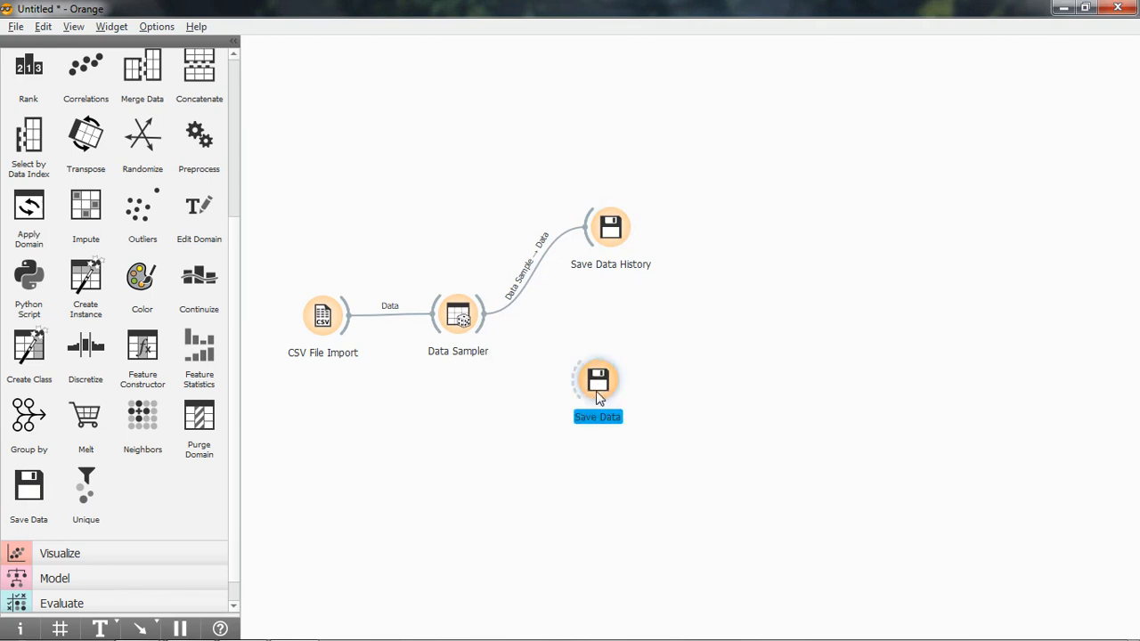
{"action": "right_click", "coordinate": [600, 386]}
{"action": "right_click", "coordinate": [599, 386]}
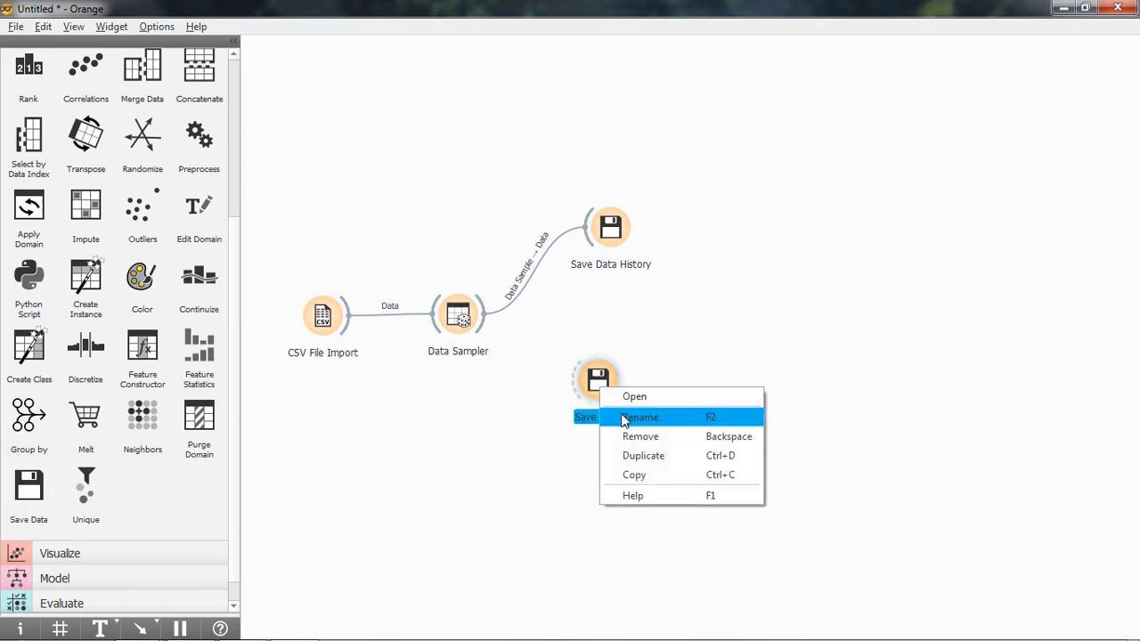
{"action": "left_click", "coordinate": [621, 417]}
{"action": "key", "text": "End"}
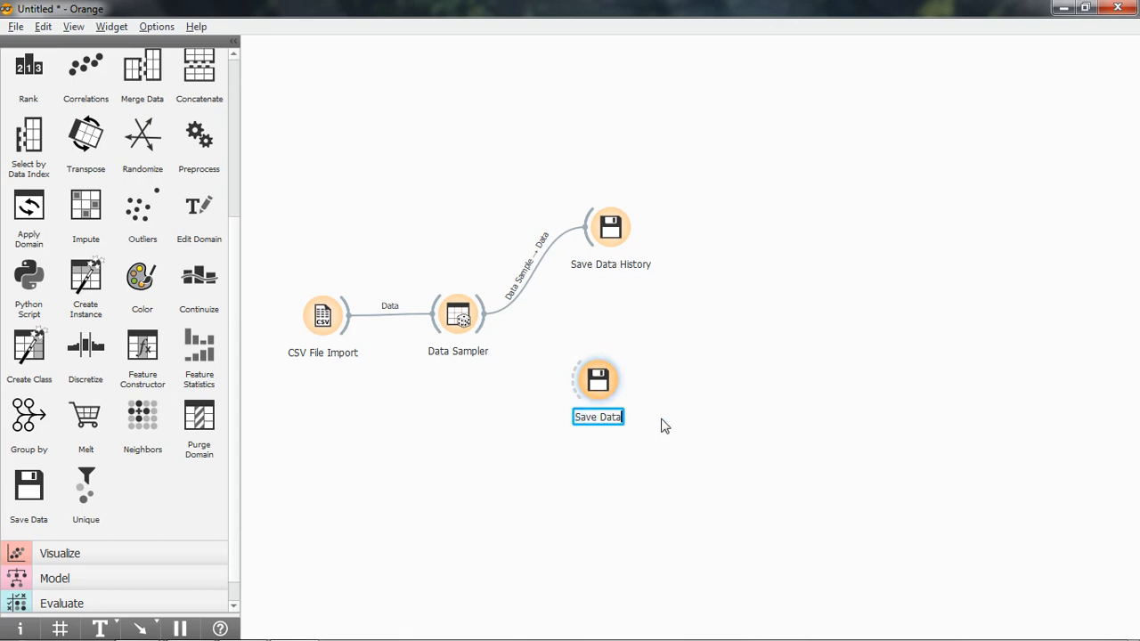
{"action": "type", "text": "Future"}
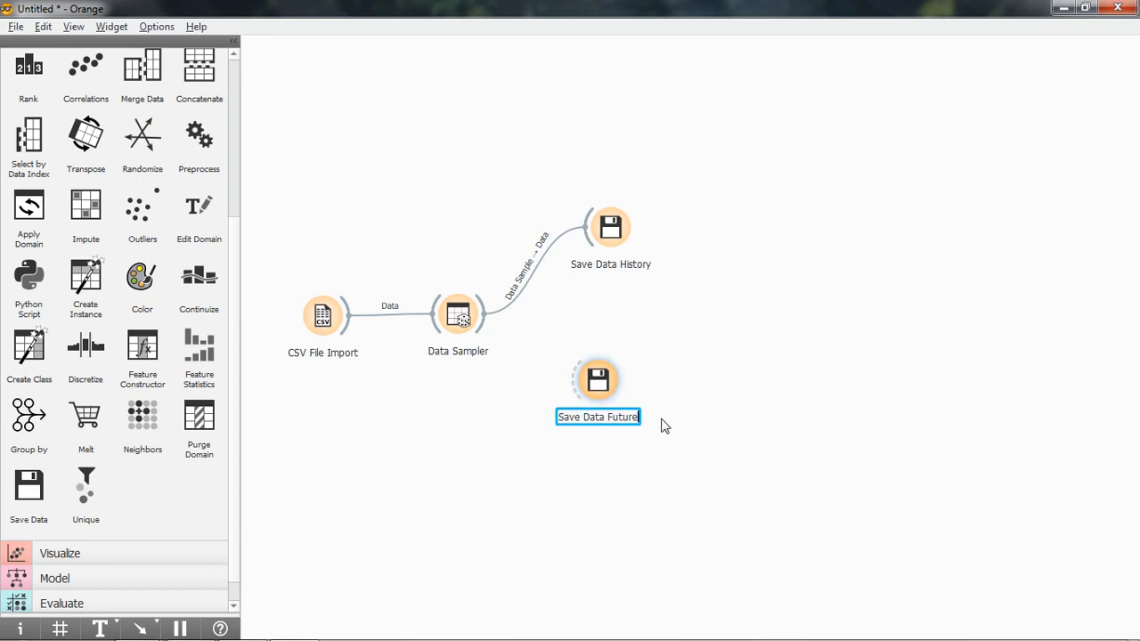
{"action": "key", "text": "Return"}
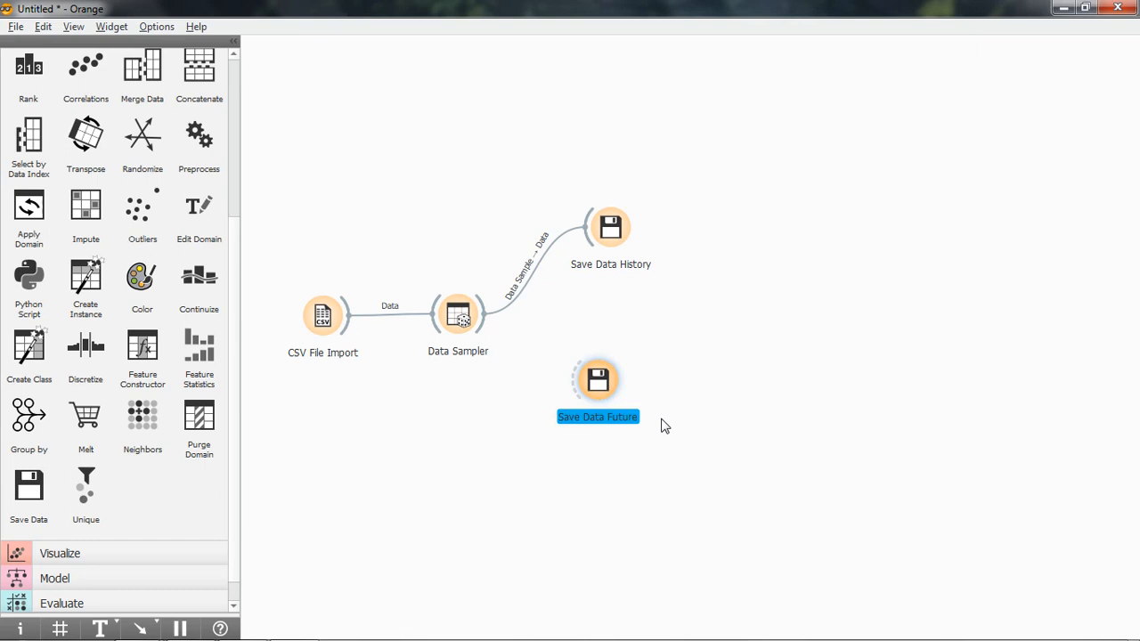
Align Save Data Future beneath Save Data History and connect the Data Sampler to it, linking Remaining Data to Data.
{"action": "left_click", "coordinate": [730, 424]}
{"action": "left_click_drag", "start_coordinate": [595, 381], "coordinate": [608, 386]}
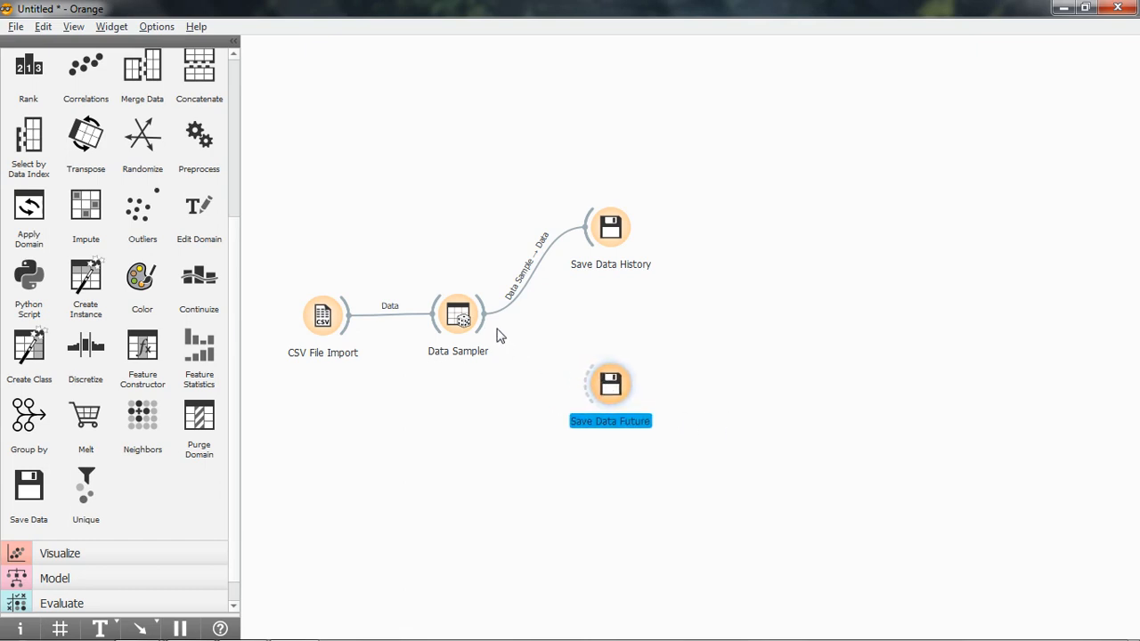
{"action": "left_click_drag", "start_coordinate": [485, 328], "coordinate": [586, 385]}
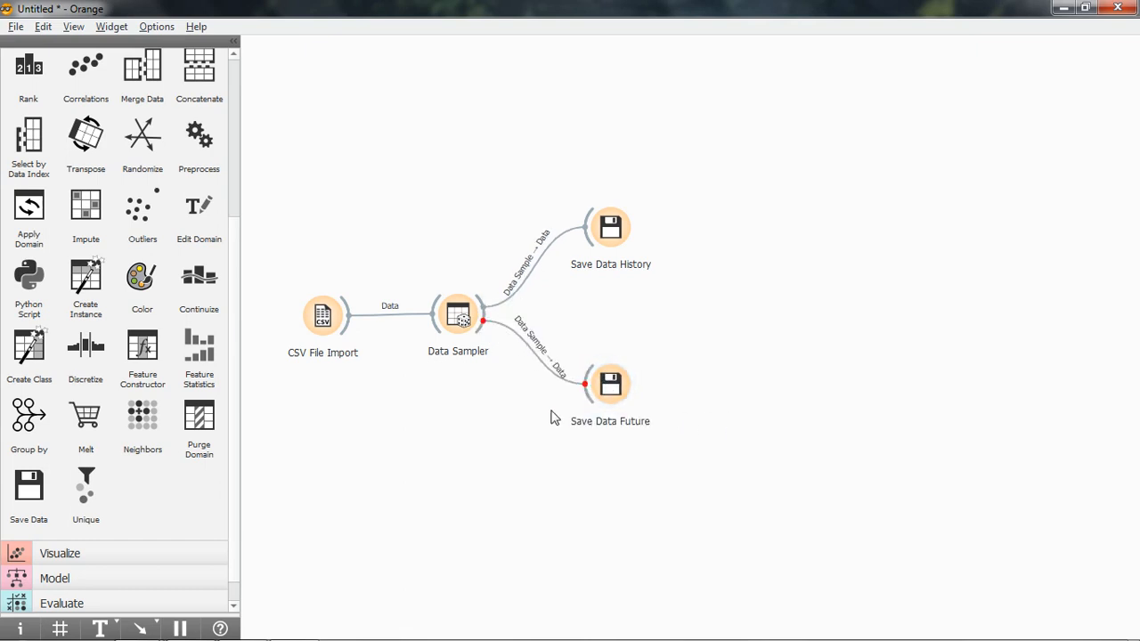
{"action": "right_click", "coordinate": [537, 352]}
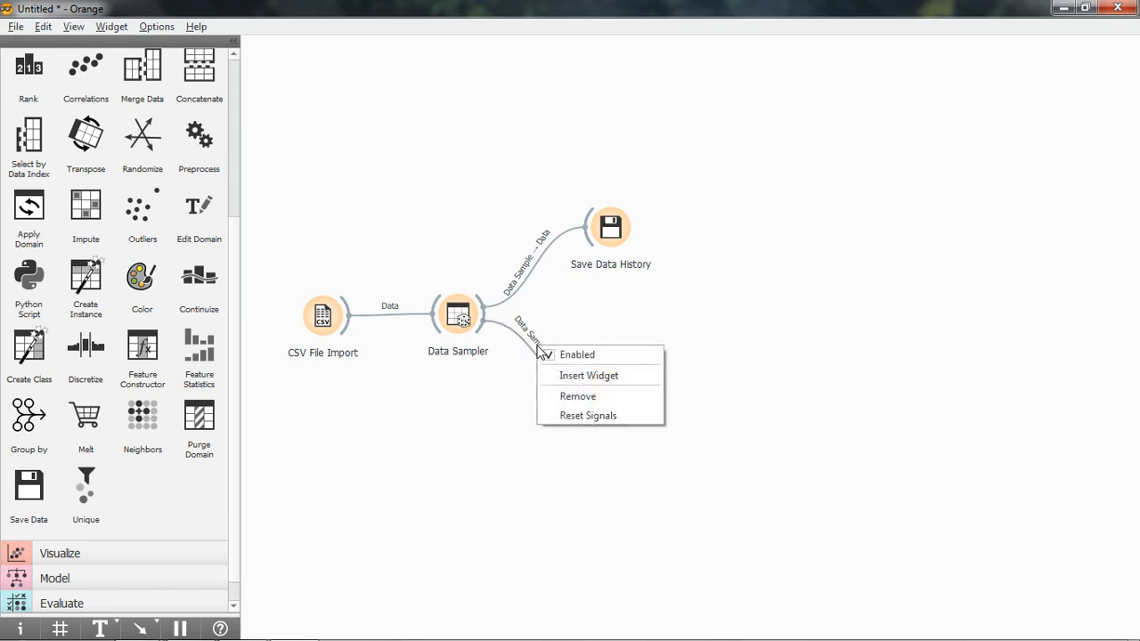
{"action": "left_click", "coordinate": [588, 415]}
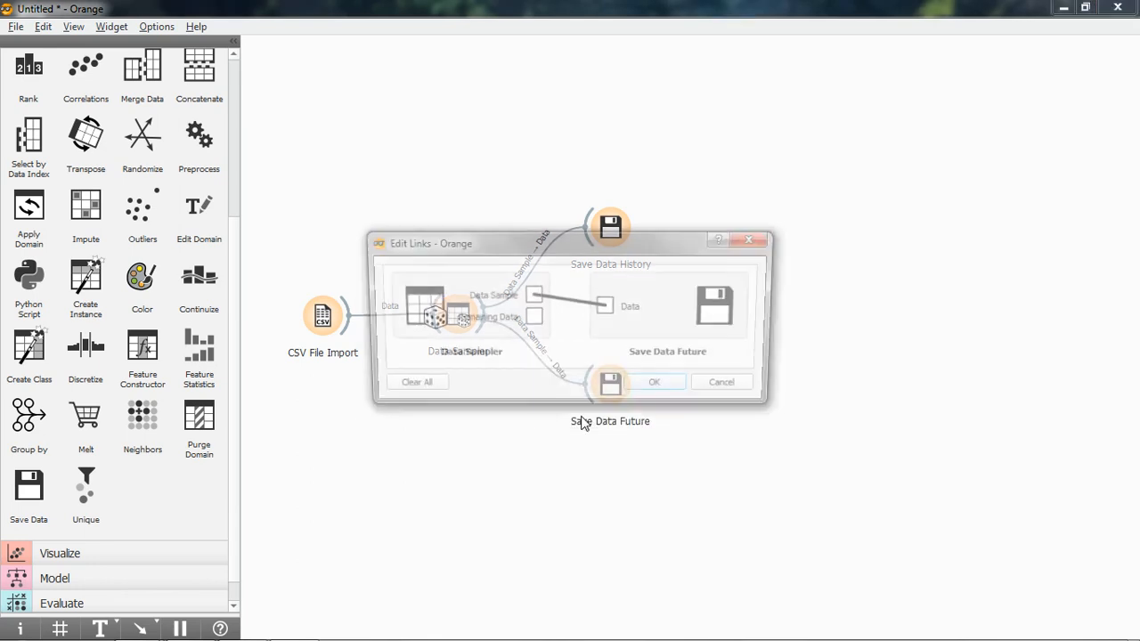
{"action": "left_click", "coordinate": [577, 304]}
{"action": "left_click_drag", "start_coordinate": [532, 318], "coordinate": [605, 308]}
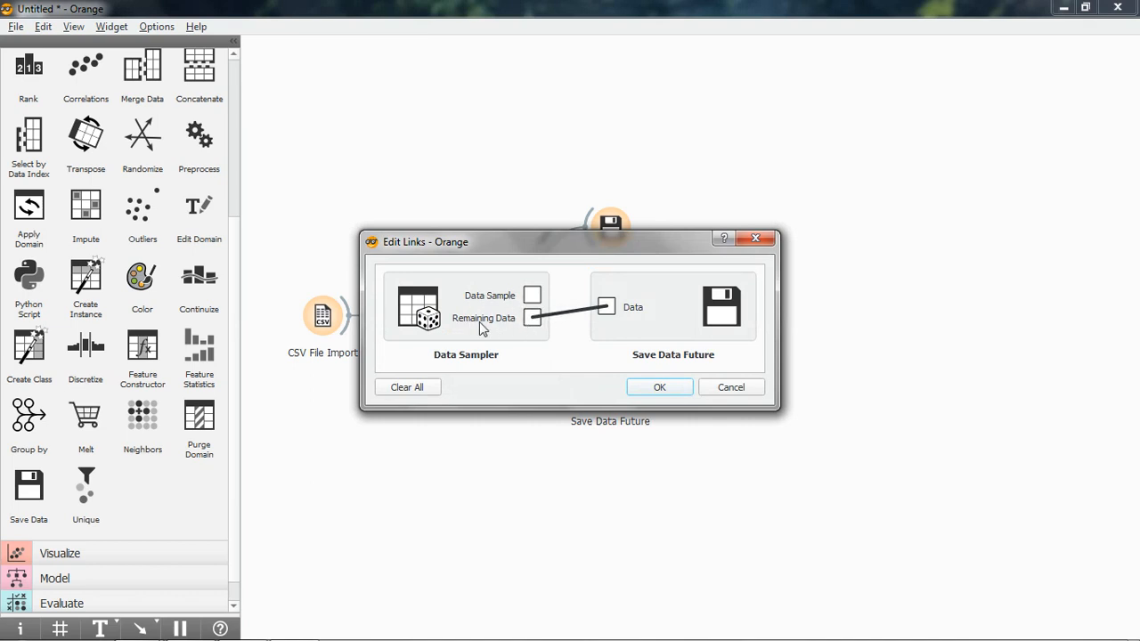
{"action": "left_click", "coordinate": [659, 387]}
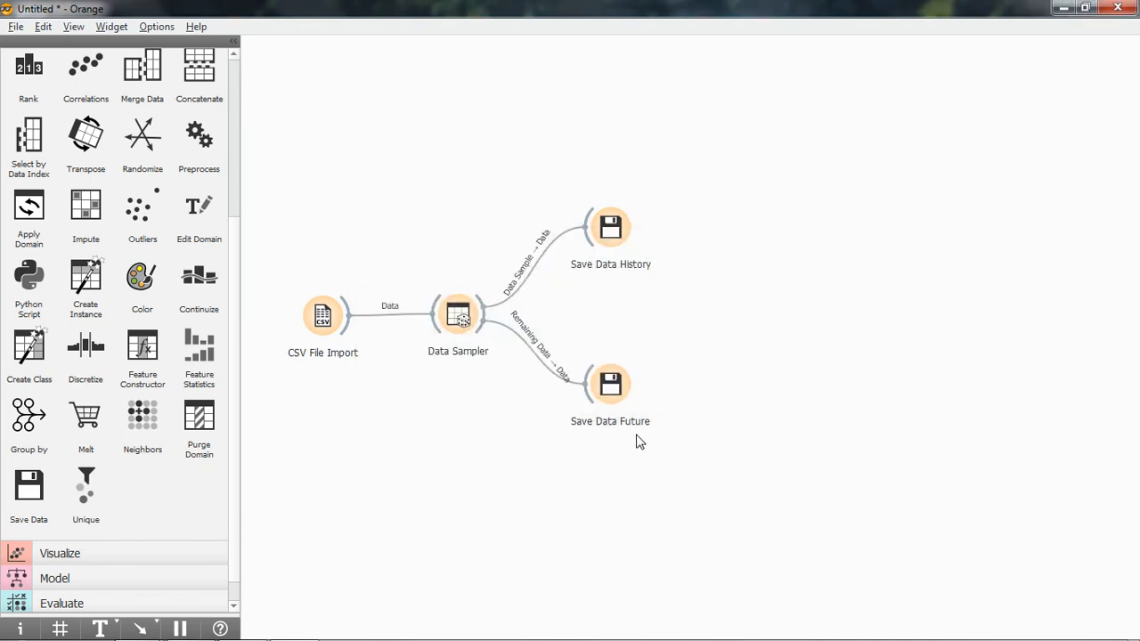
Save the remaining data from Save Data Future as student_por_future.csv in comma-separated format in the python folder.
{"action": "right_click", "coordinate": [607, 387]}
{"action": "left_click", "coordinate": [628, 395]}
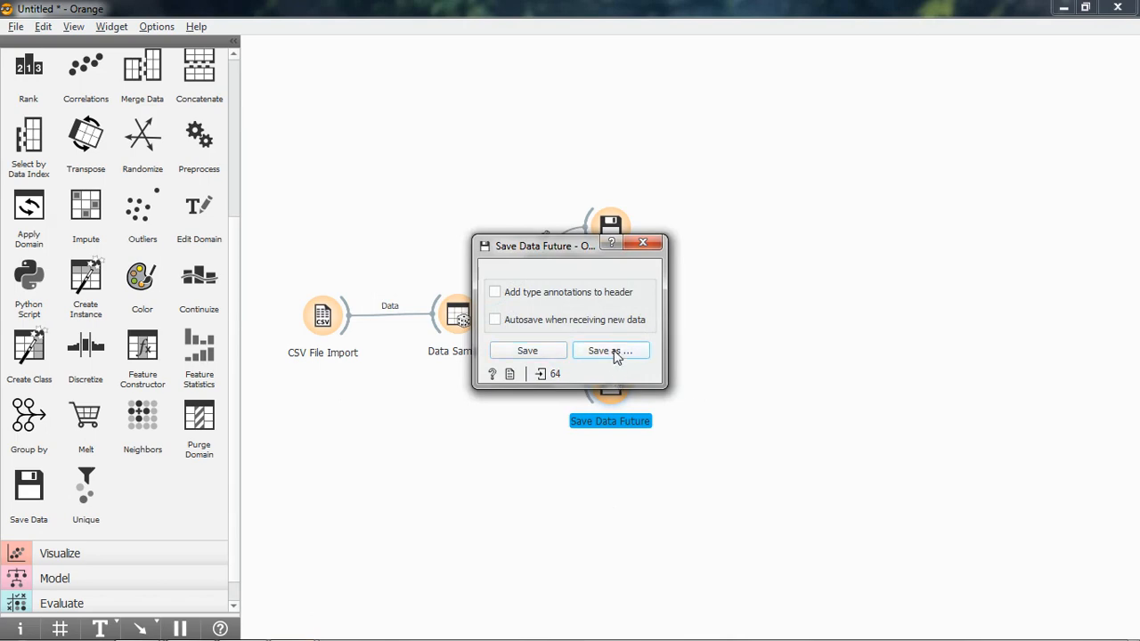
{"action": "left_click", "coordinate": [613, 351]}
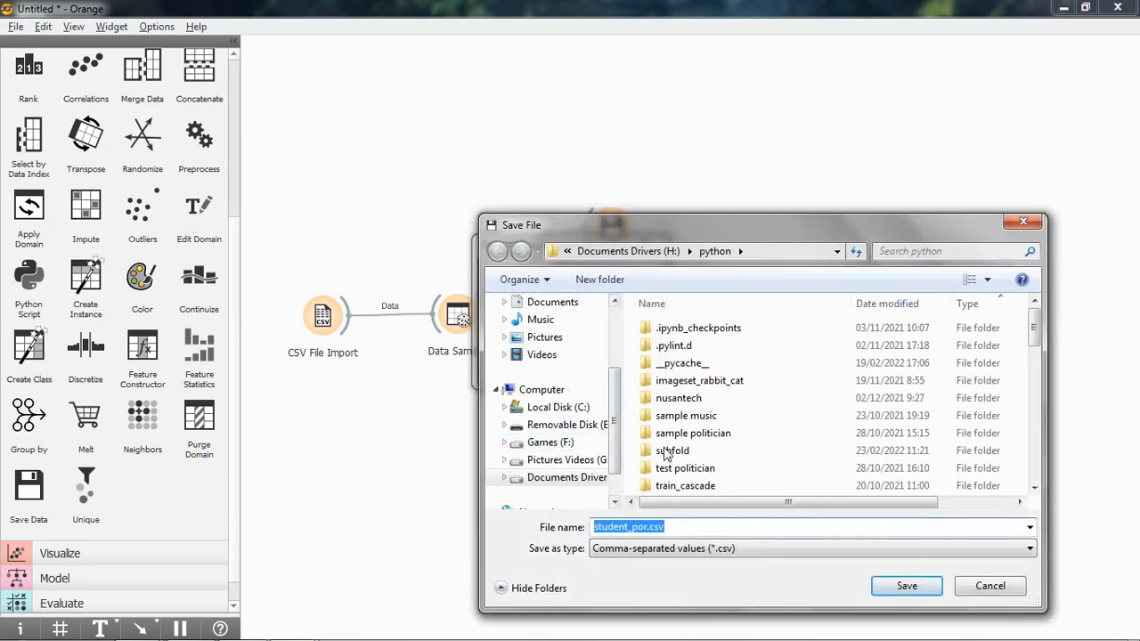
{"action": "left_click", "coordinate": [719, 526]}
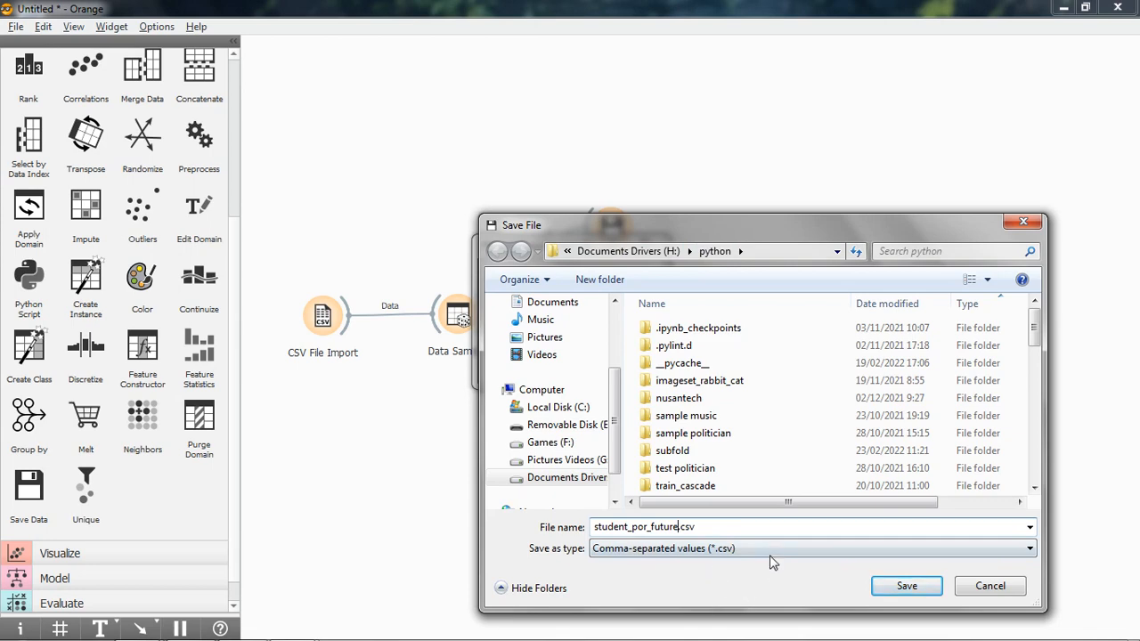
{"action": "left_click", "coordinate": [904, 586]}
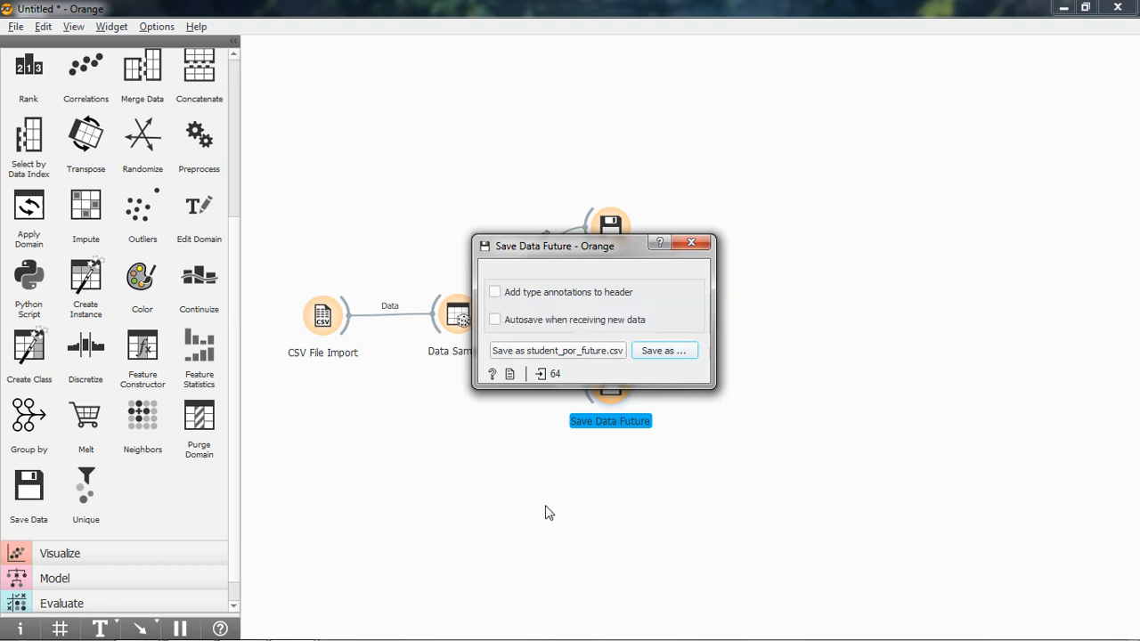
{"action": "left_click", "coordinate": [419, 463]}
Switch to the file manager and open student_por_history.csv from the python folder in LibreOffice Calc with the default import settings.
{"action": "left_click", "coordinate": [86, 627]}
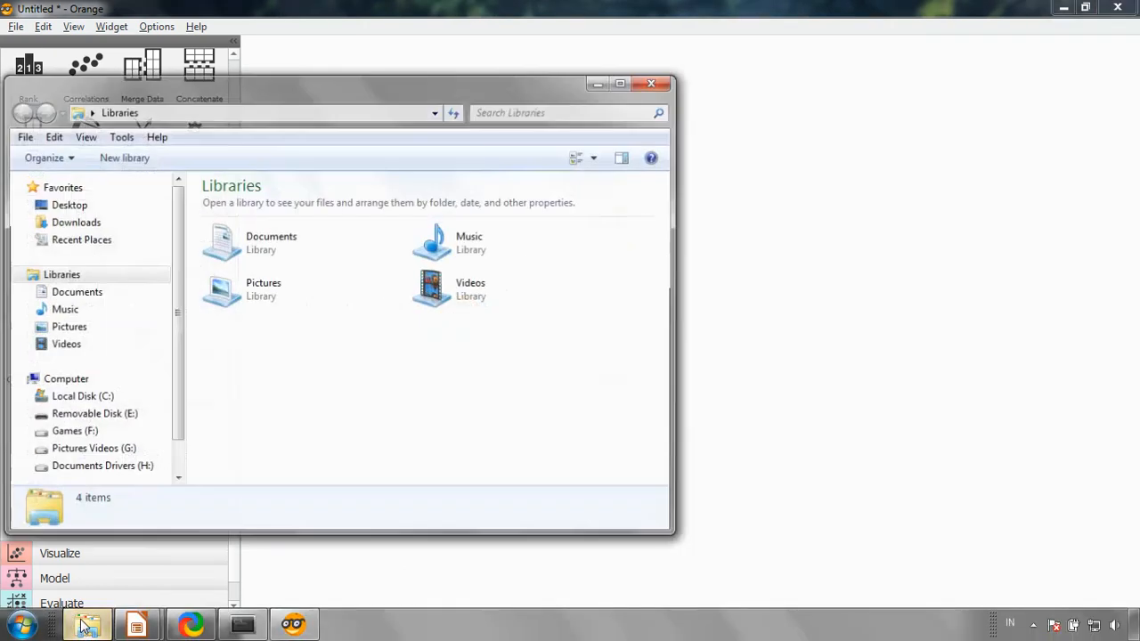
{"action": "left_click", "coordinate": [97, 469]}
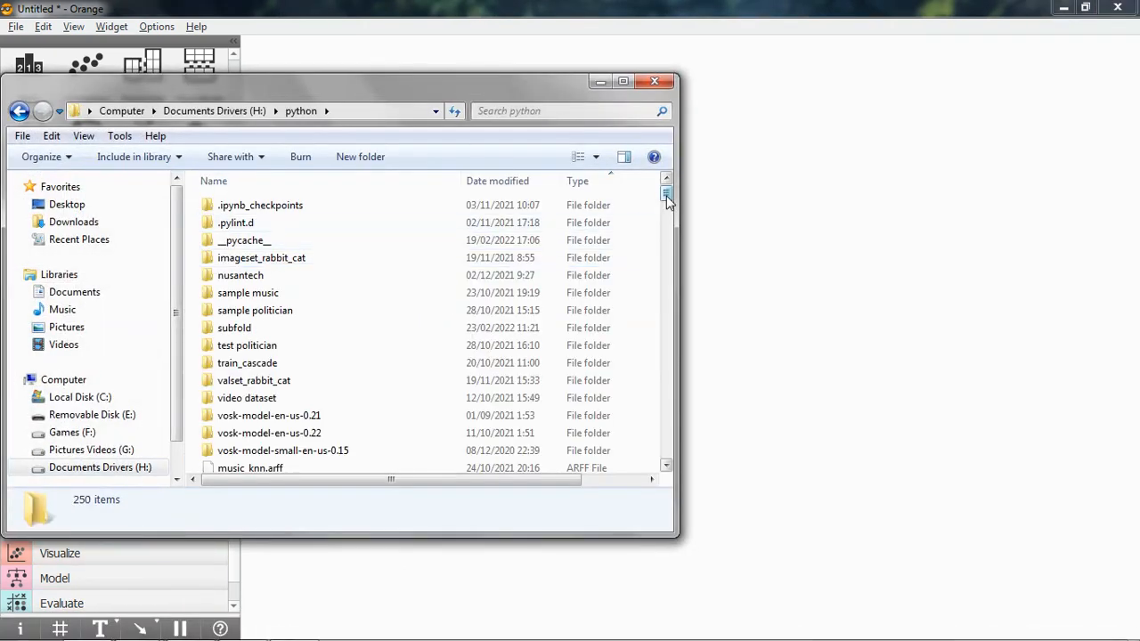
{"action": "left_click_drag", "start_coordinate": [666, 194], "coordinate": [672, 264]}
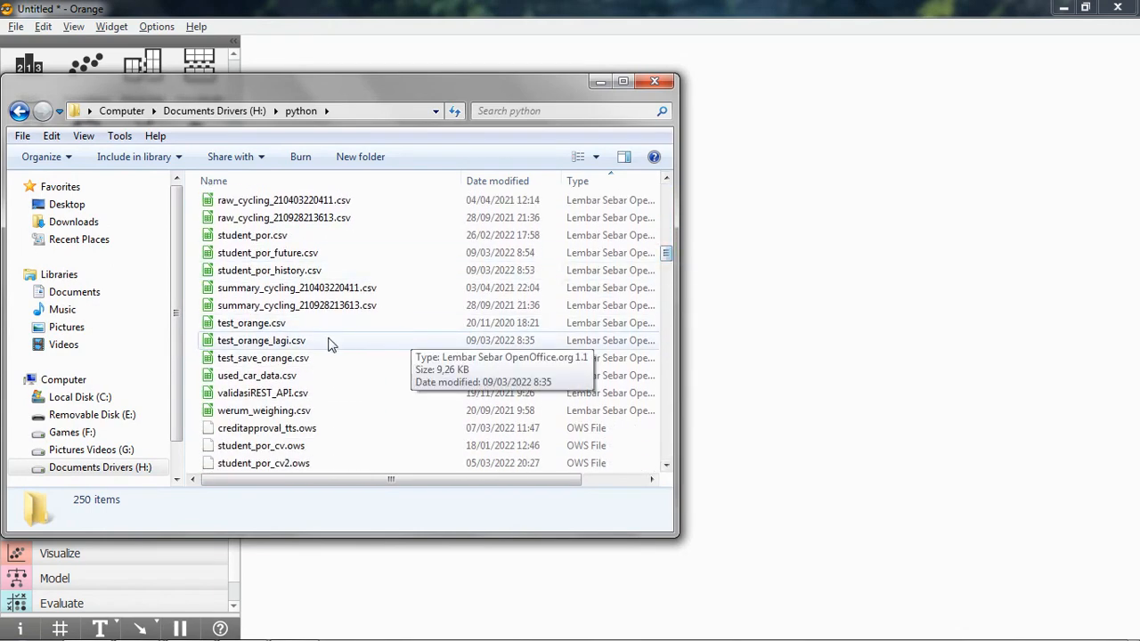
{"action": "left_click", "coordinate": [316, 270]}
{"action": "right_click", "coordinate": [323, 276]}
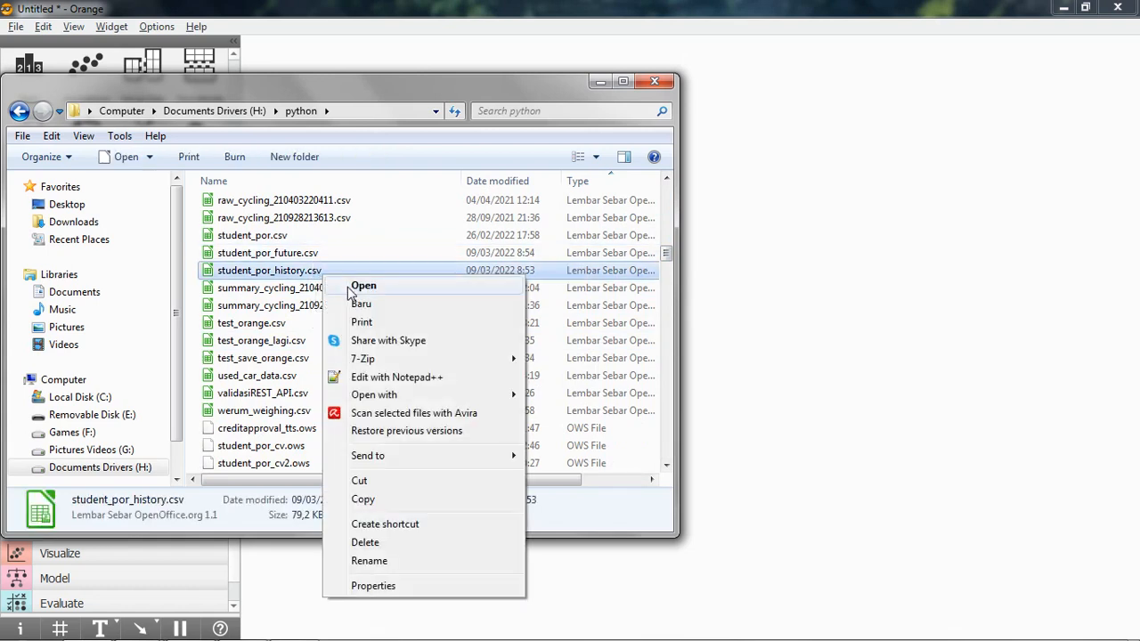
{"action": "left_click", "coordinate": [359, 293]}
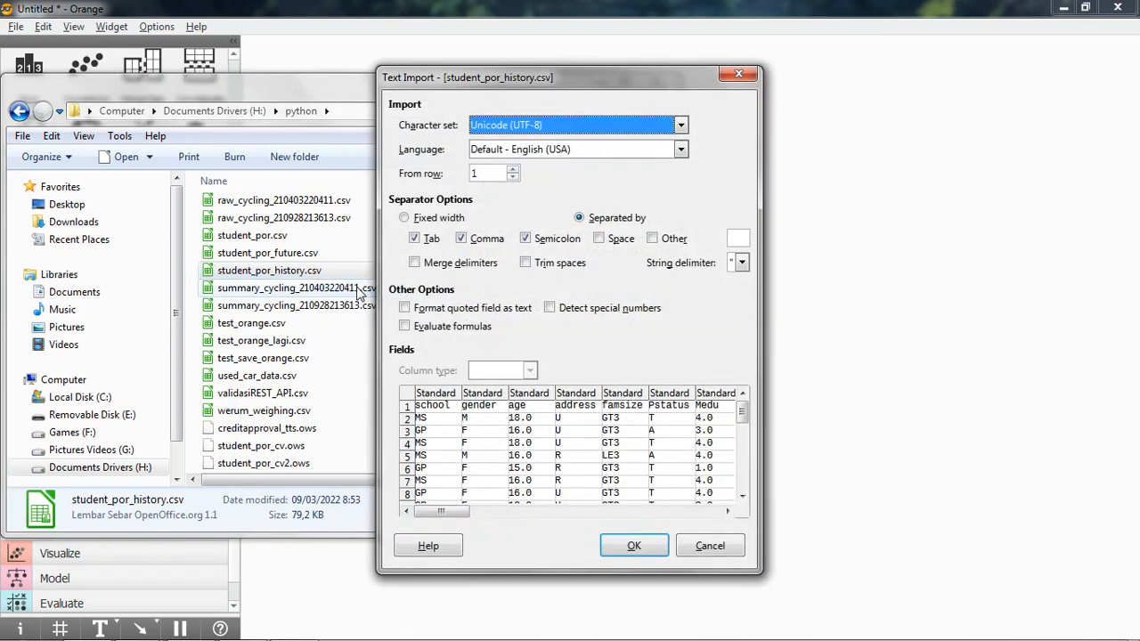
{"action": "left_click_drag", "start_coordinate": [453, 512], "coordinate": [699, 512]}
{"action": "left_click", "coordinate": [637, 544]}
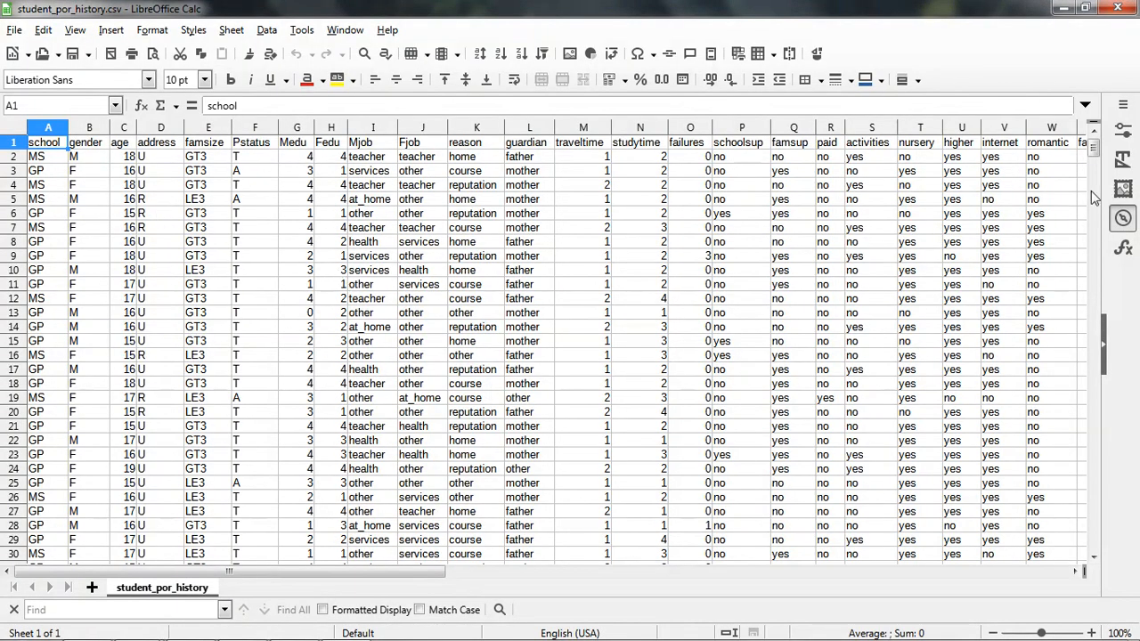
Check the last data row of student_por_history.csv, then switch to Orange and compare it with the Data Sampler's output counts.
{"action": "left_click_drag", "start_coordinate": [1093, 153], "coordinate": [1097, 536]}
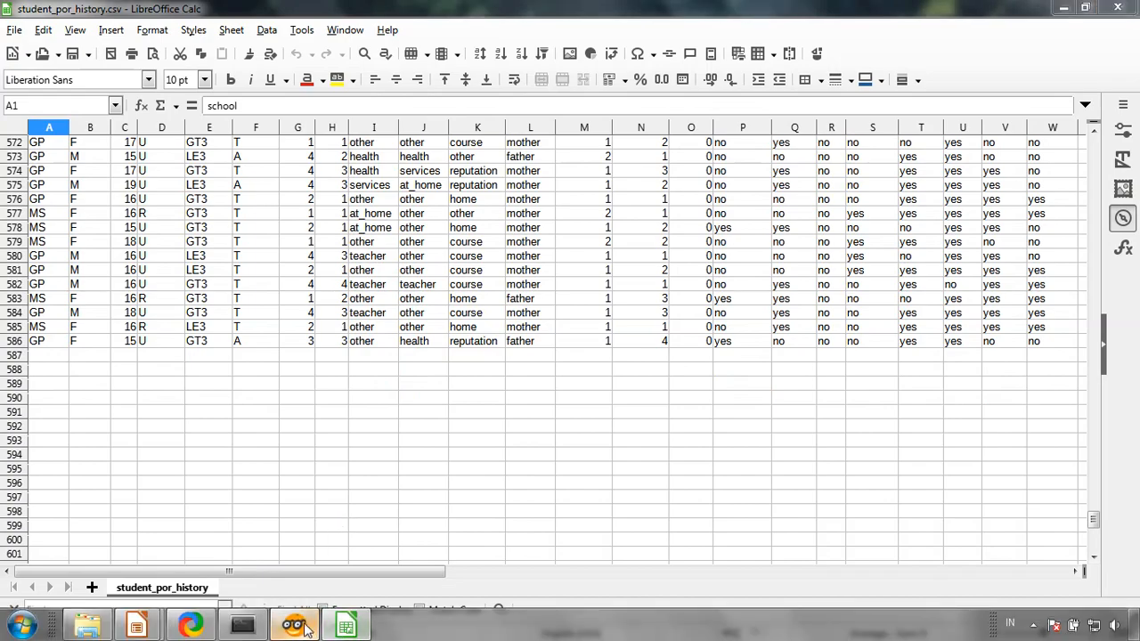
{"action": "left_click", "coordinate": [294, 631]}
{"action": "right_click", "coordinate": [458, 317]}
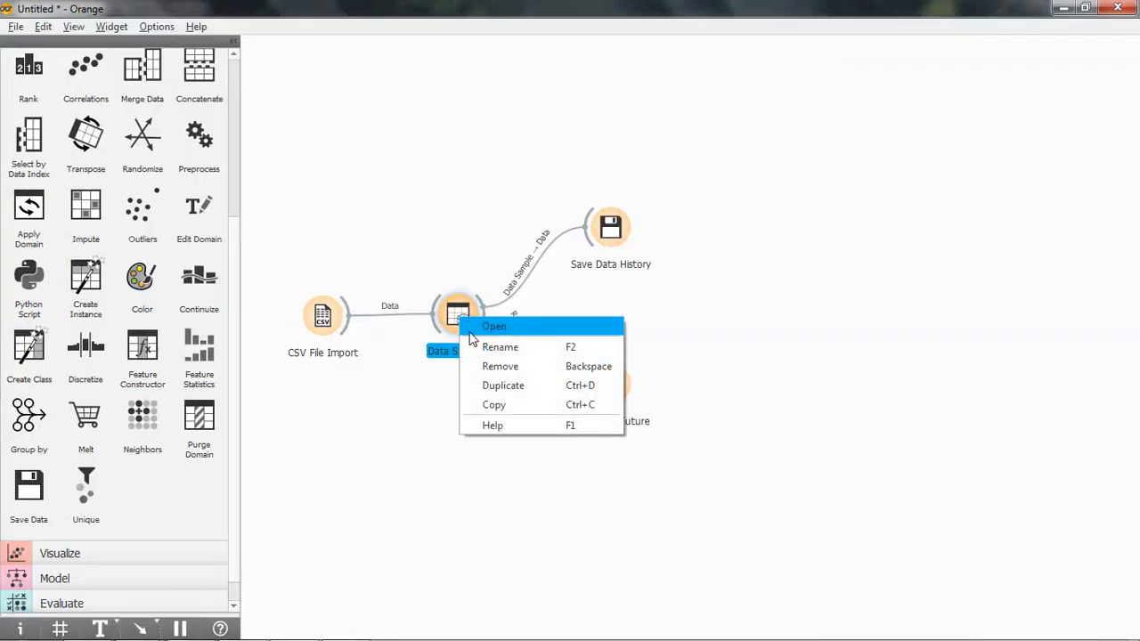
{"action": "left_click", "coordinate": [503, 327]}
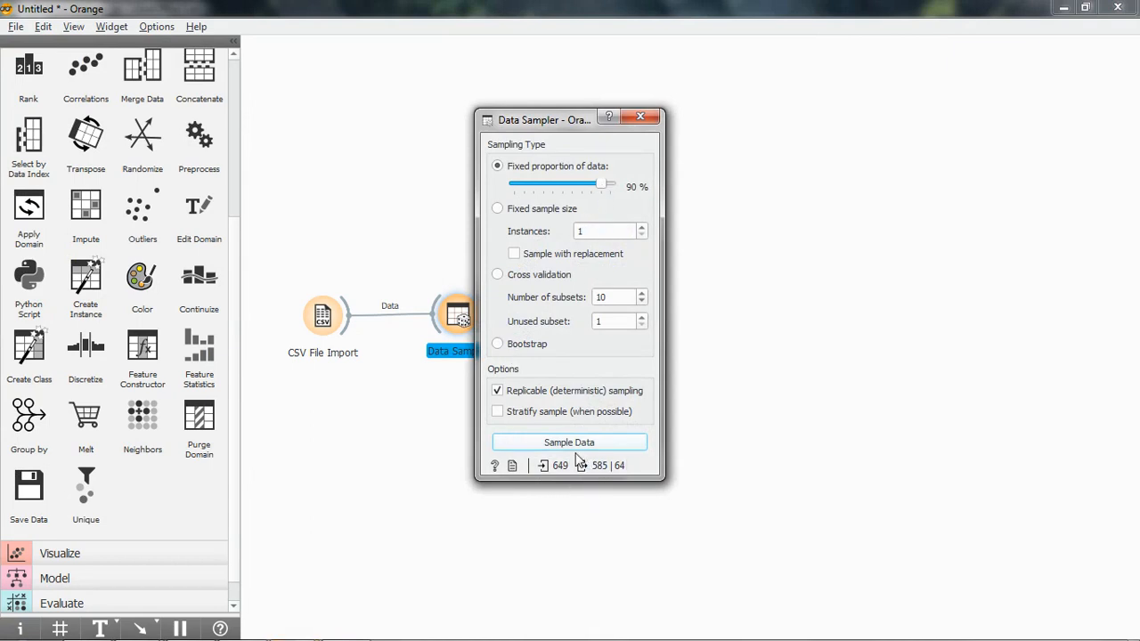
{"action": "left_click", "coordinate": [641, 116]}
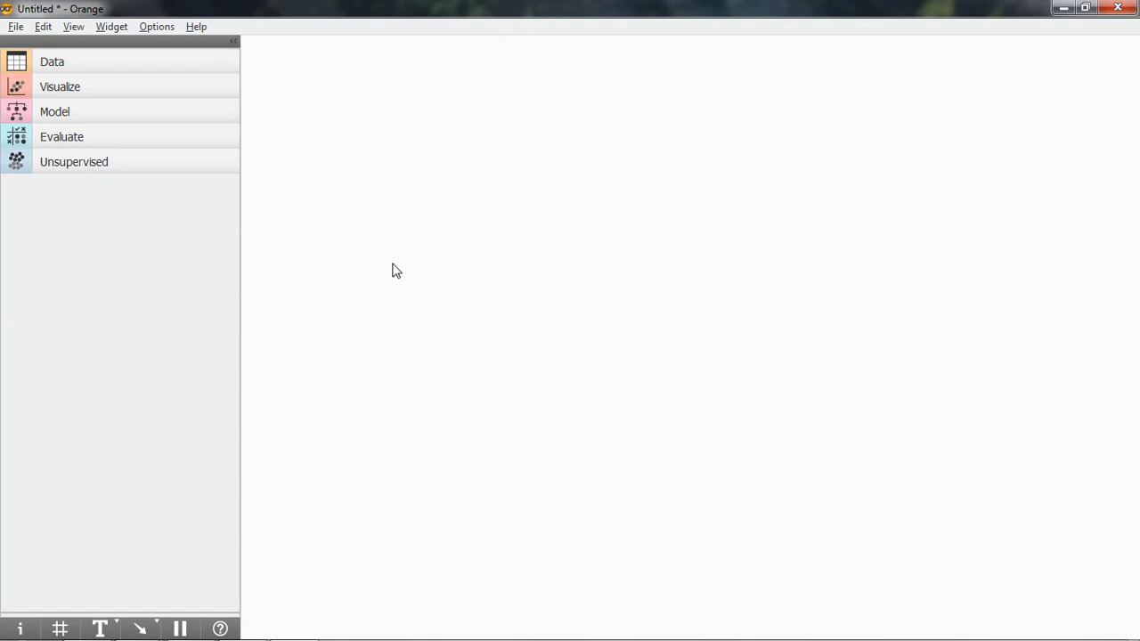
Add a CSV File Import widget to the empty workflow canvas.
{"action": "left_click", "coordinate": [111, 70]}
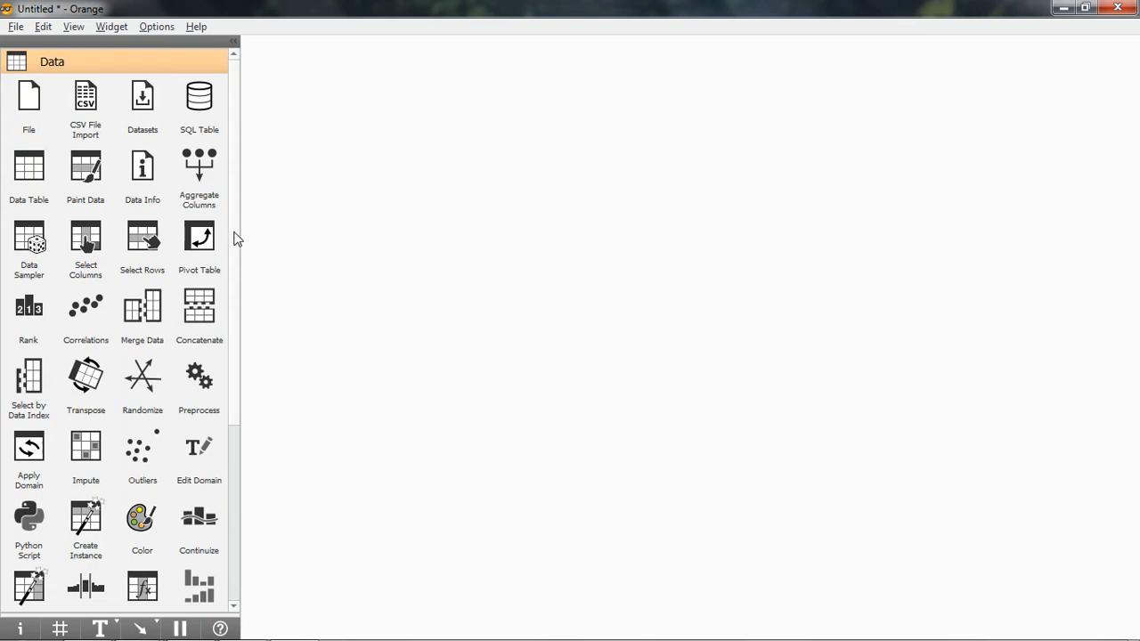
{"action": "mouse_move", "coordinate": [237, 237]}
{"action": "left_mouse_down"}
{"action": "mouse_move", "coordinate": [235, 330]}
{"action": "mouse_move", "coordinate": [235, 234]}
{"action": "left_mouse_up"}
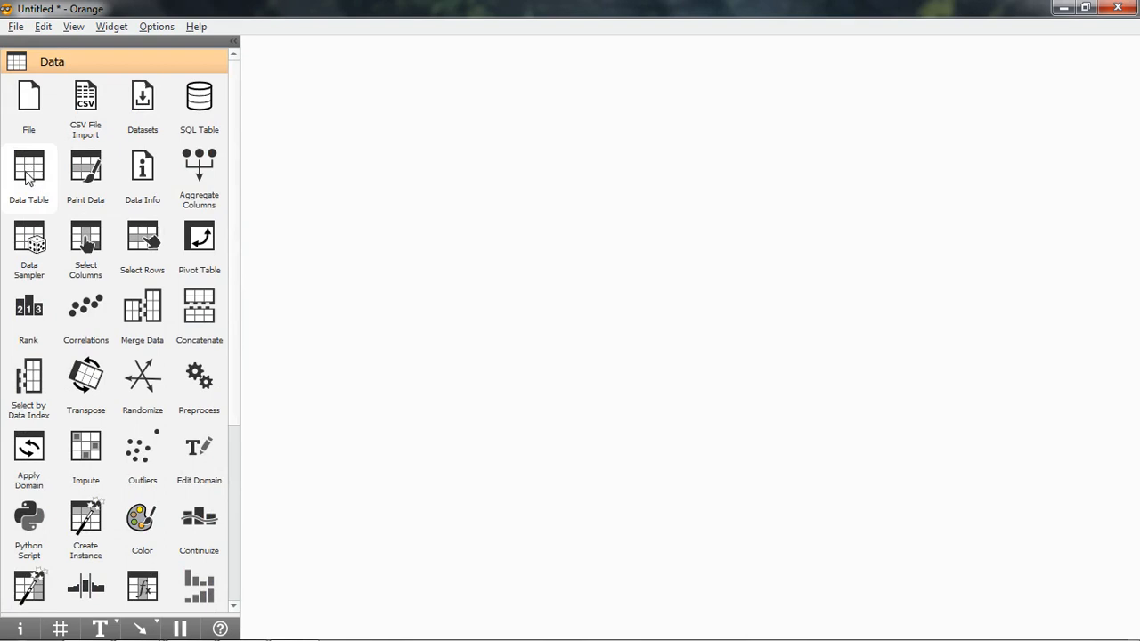
{"action": "left_click_drag", "start_coordinate": [86, 103], "coordinate": [313, 319]}
Load student_por_history.csv from the python folder into CSV File Import with UTF-8 encoding and comma delimiter.
{"action": "right_click", "coordinate": [311, 319]}
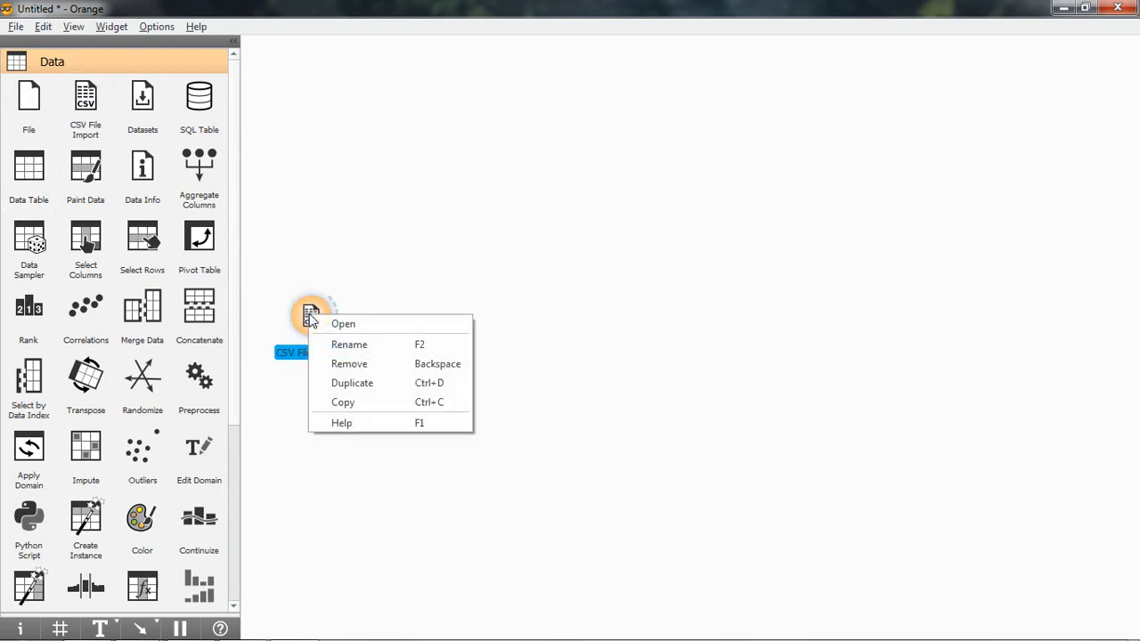
{"action": "left_click", "coordinate": [354, 330]}
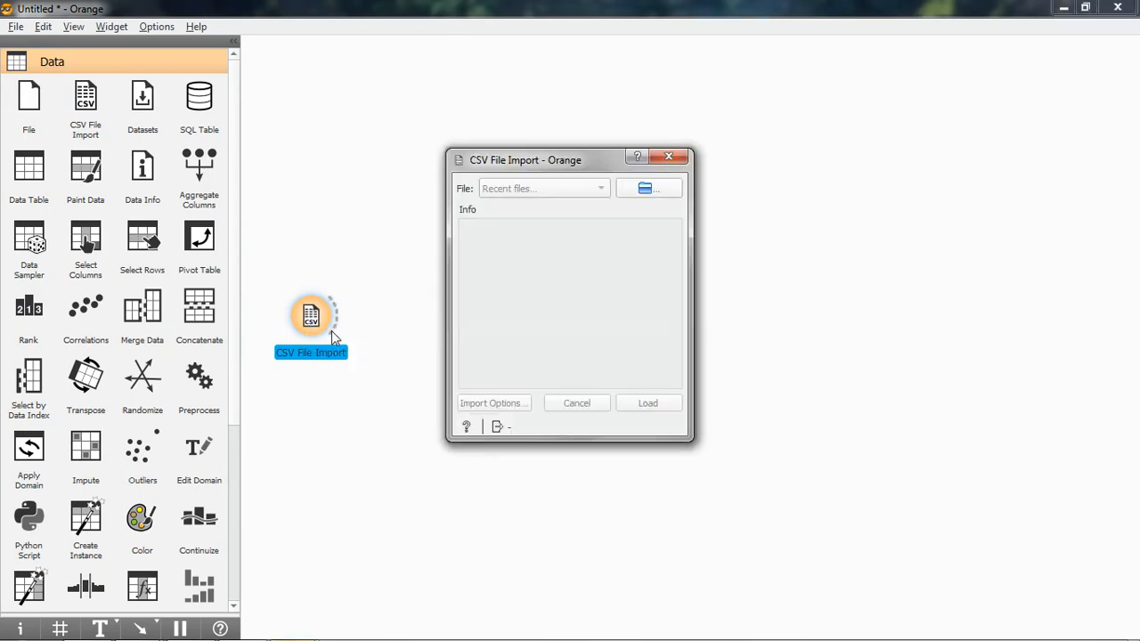
{"action": "left_click", "coordinate": [661, 190]}
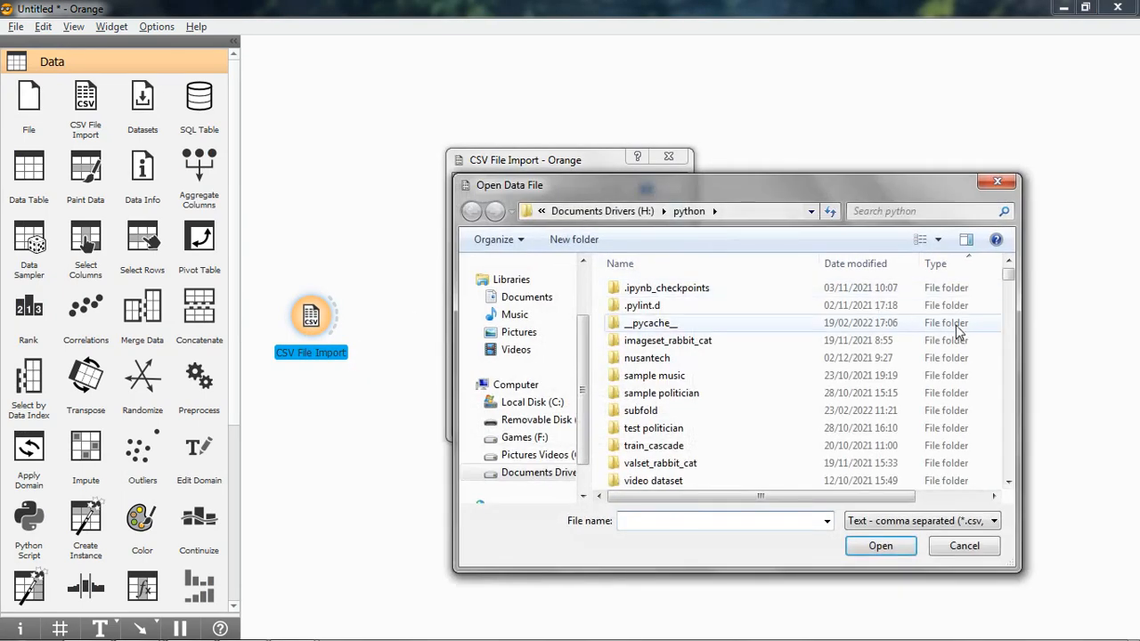
{"action": "left_click_drag", "start_coordinate": [1009, 281], "coordinate": [1011, 326]}
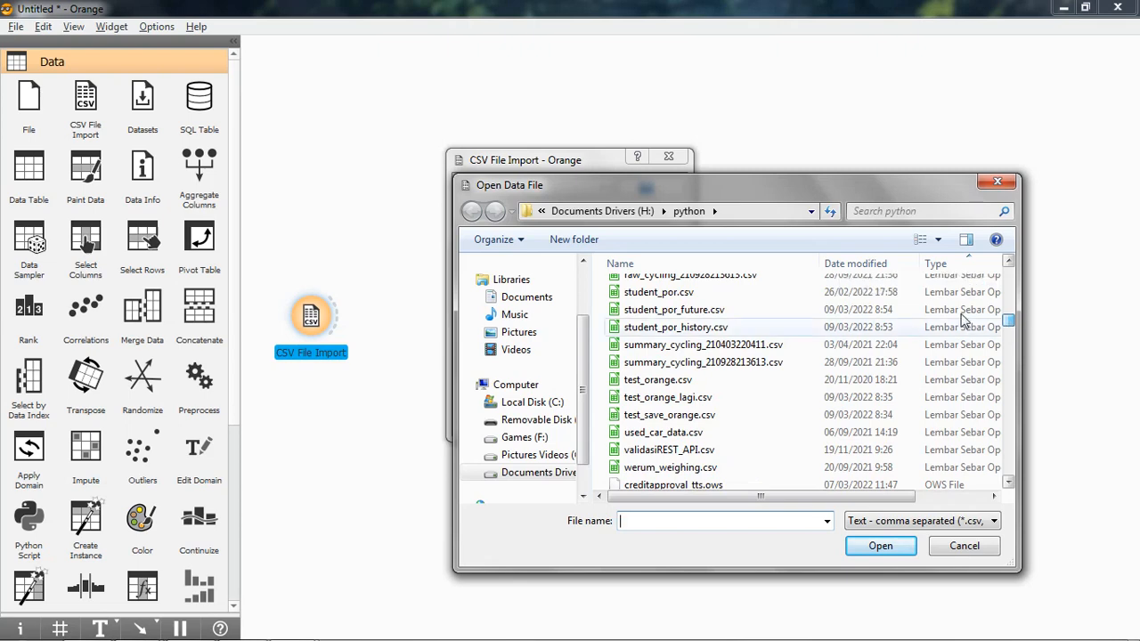
{"action": "left_click", "coordinate": [654, 328]}
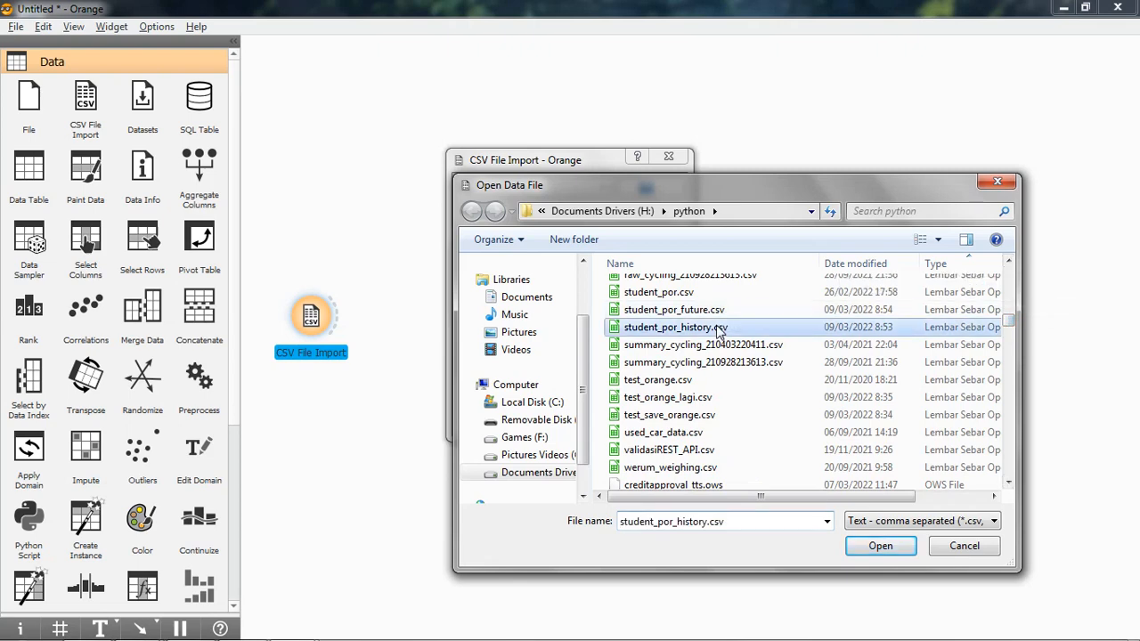
{"action": "left_click", "coordinate": [881, 545]}
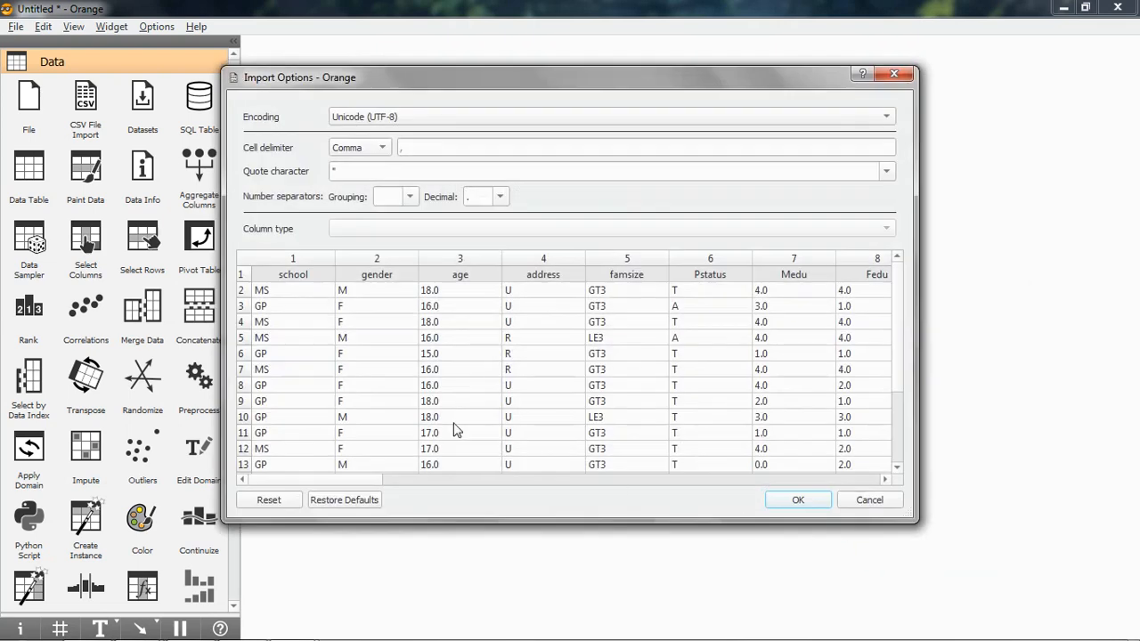
{"action": "left_click_drag", "start_coordinate": [328, 481], "coordinate": [295, 480]}
{"action": "left_click", "coordinate": [813, 501]}
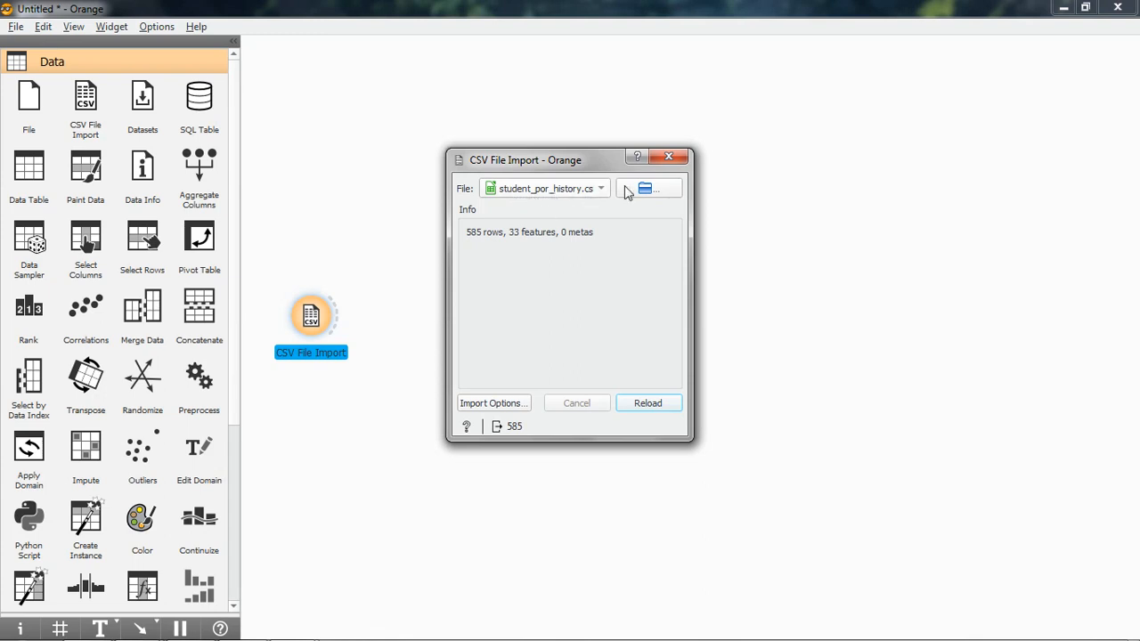
{"action": "left_click", "coordinate": [669, 156]}
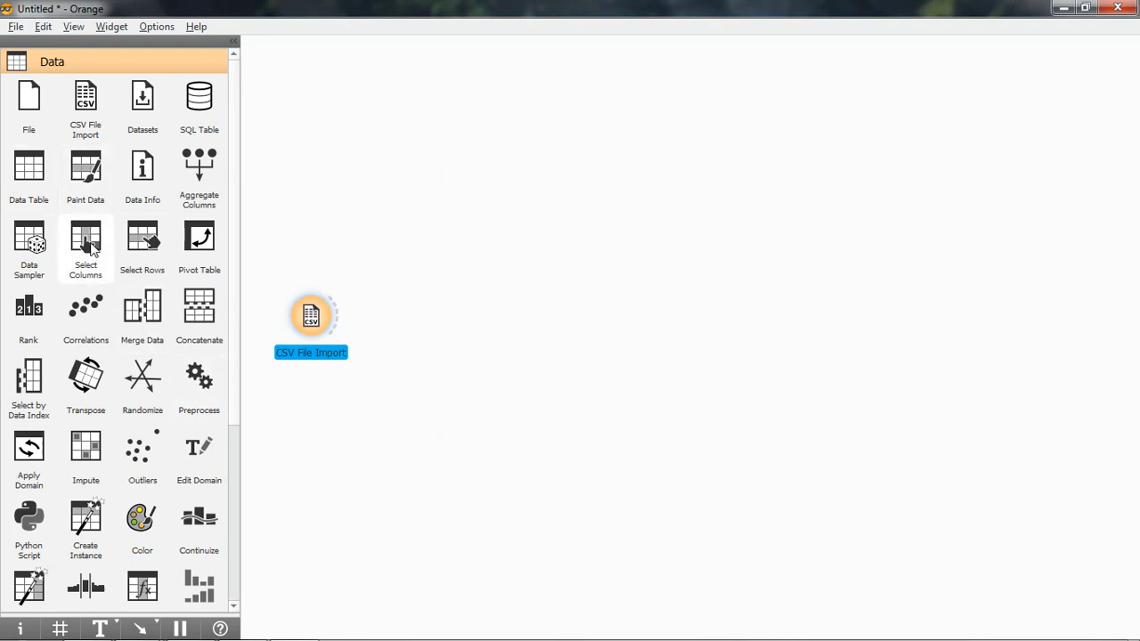
Add a Select Columns widget after CSV File Import, connect the two, and review its feature and target columns.
{"action": "left_click_drag", "start_coordinate": [85, 242], "coordinate": [431, 319]}
{"action": "left_click_drag", "start_coordinate": [343, 325], "coordinate": [416, 317]}
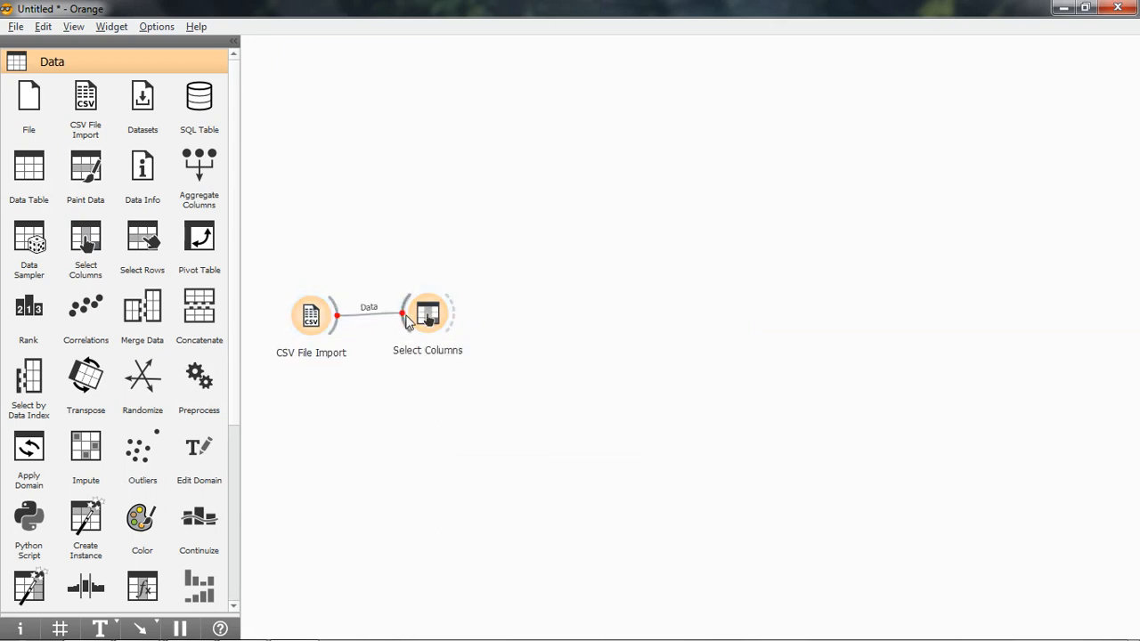
{"action": "right_click", "coordinate": [426, 314]}
{"action": "left_click", "coordinate": [429, 321]}
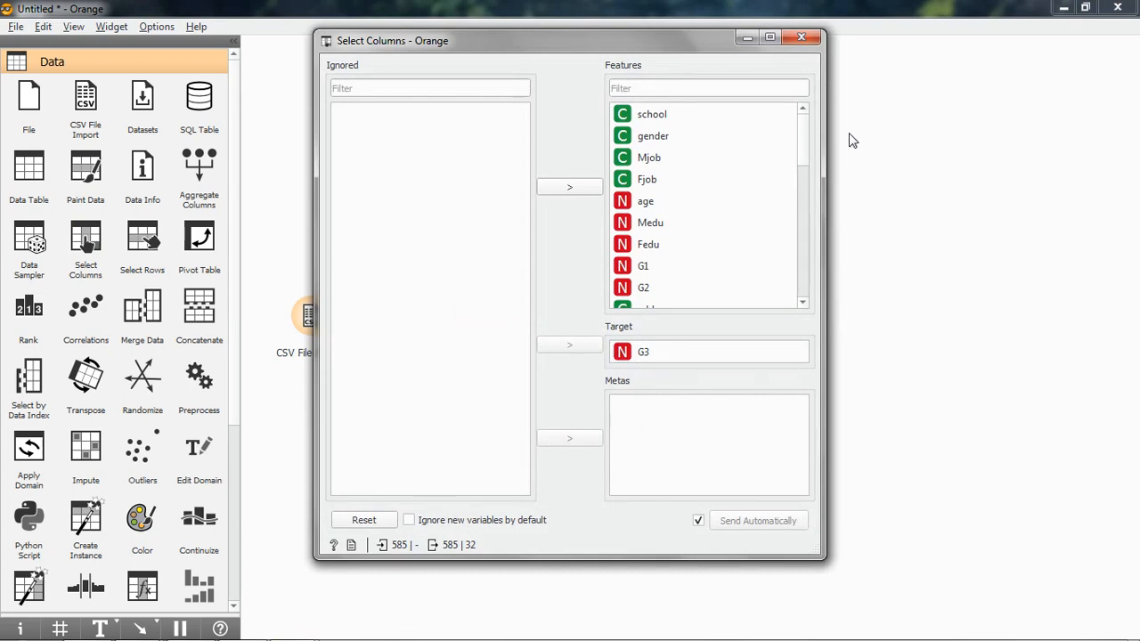
{"action": "left_click", "coordinate": [800, 38]}
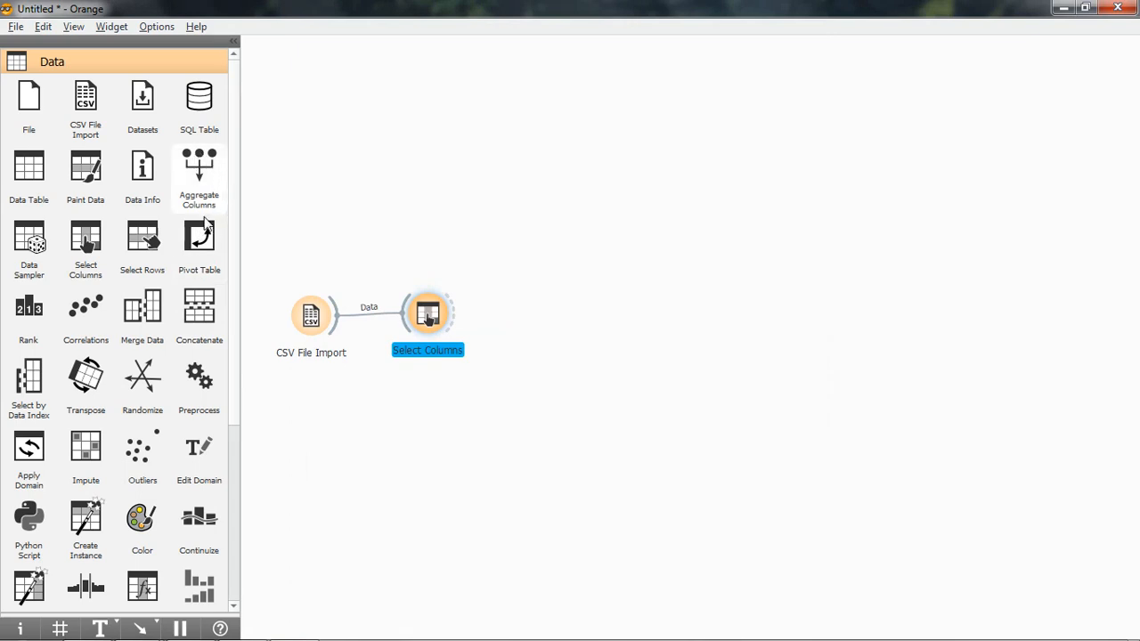
Add a Linear Regression widget from the model widgets above and beyond Select Columns.
{"action": "left_click", "coordinate": [112, 64]}
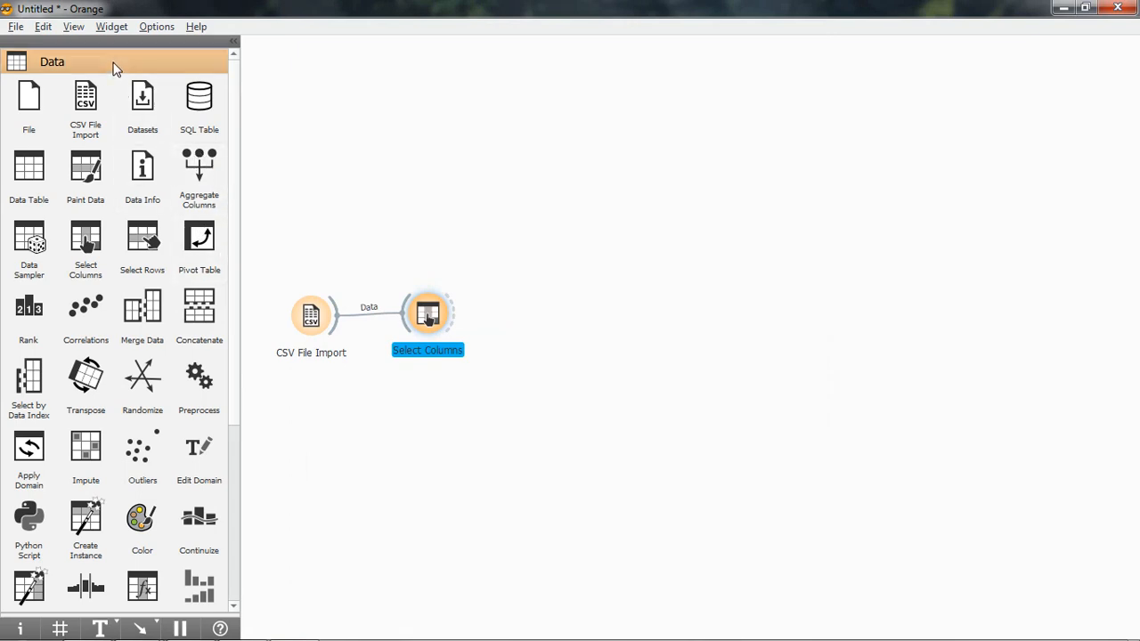
{"action": "left_click", "coordinate": [93, 112]}
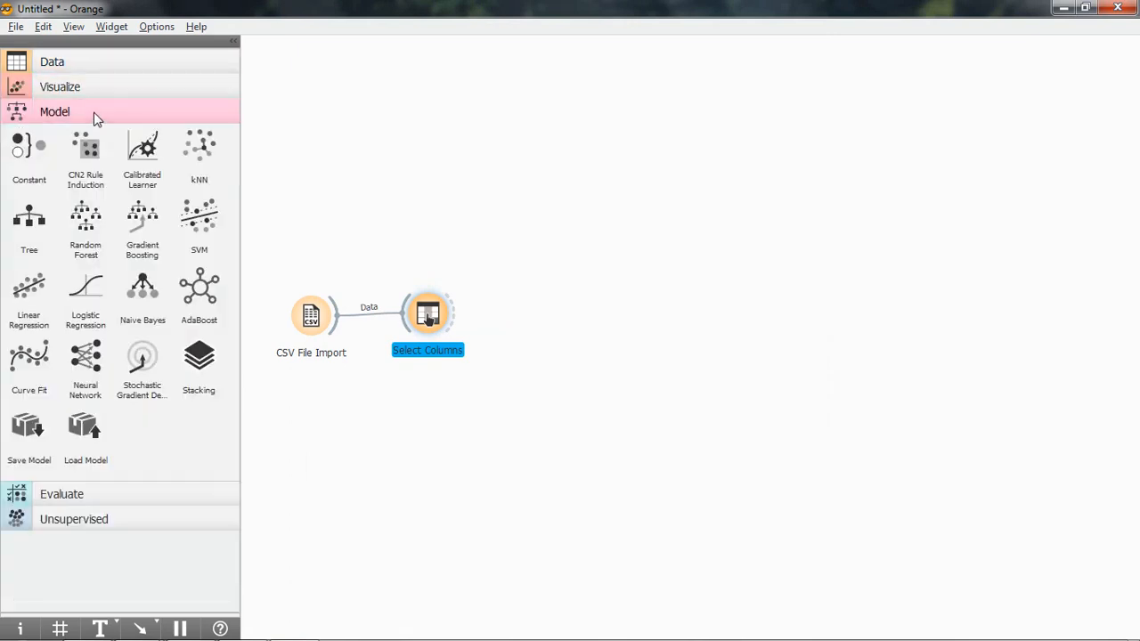
{"action": "left_click_drag", "start_coordinate": [50, 299], "coordinate": [565, 239]}
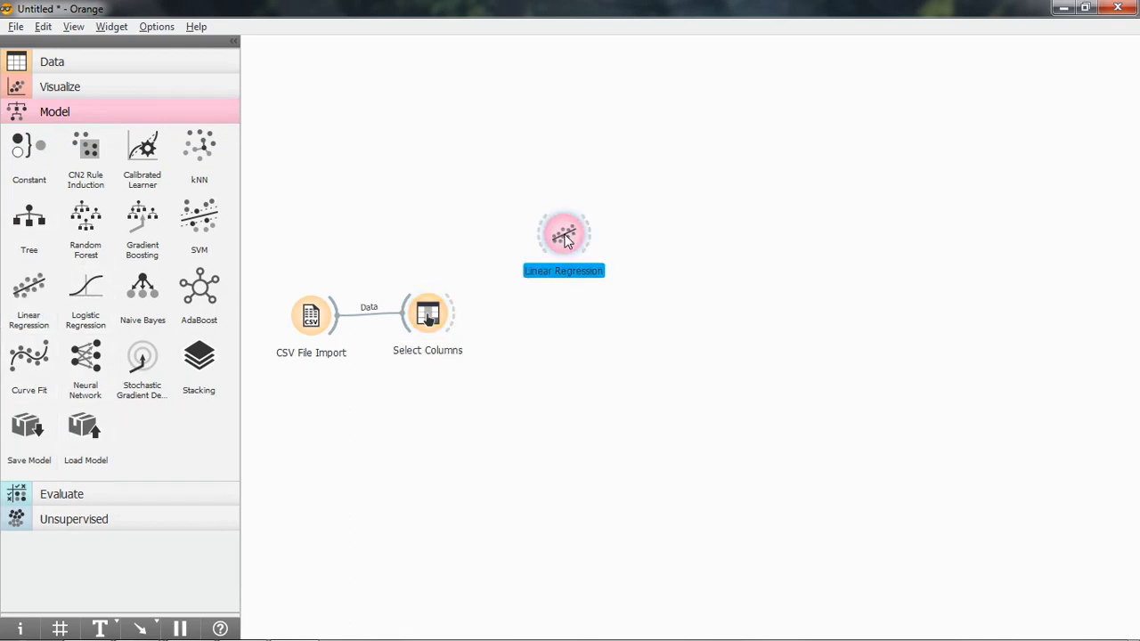
Add a Test and Score widget and link Select Columns to it both directly and through Linear Regression.
{"action": "left_click", "coordinate": [75, 497]}
{"action": "left_click_drag", "start_coordinate": [28, 535], "coordinate": [752, 308]}
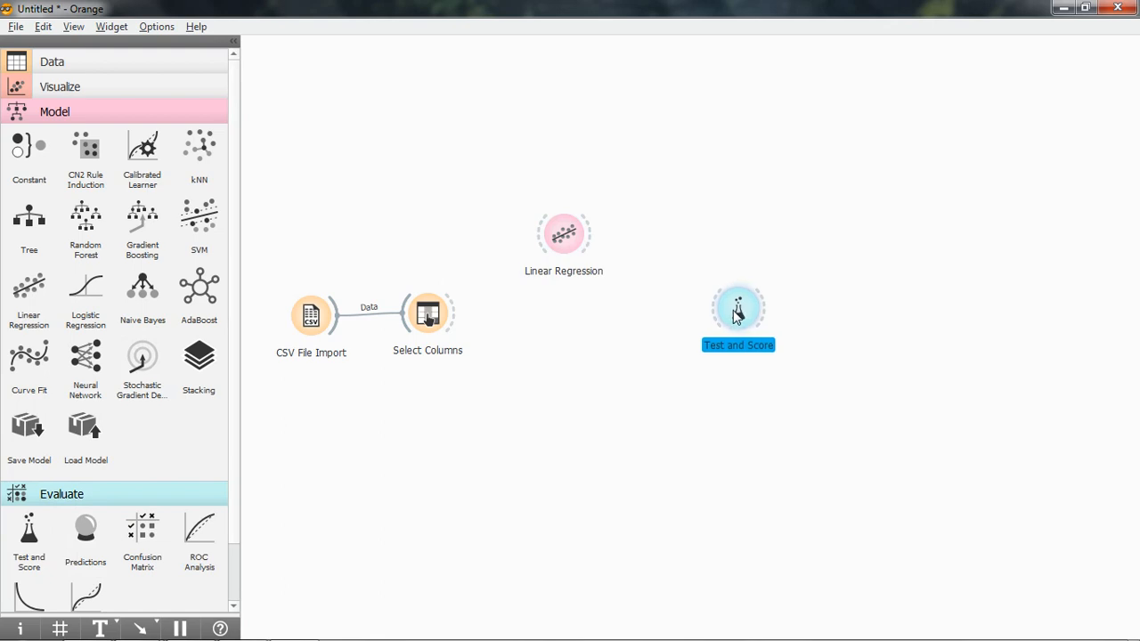
{"action": "left_click_drag", "start_coordinate": [454, 313], "coordinate": [710, 310]}
{"action": "left_click_drag", "start_coordinate": [452, 320], "coordinate": [708, 317]}
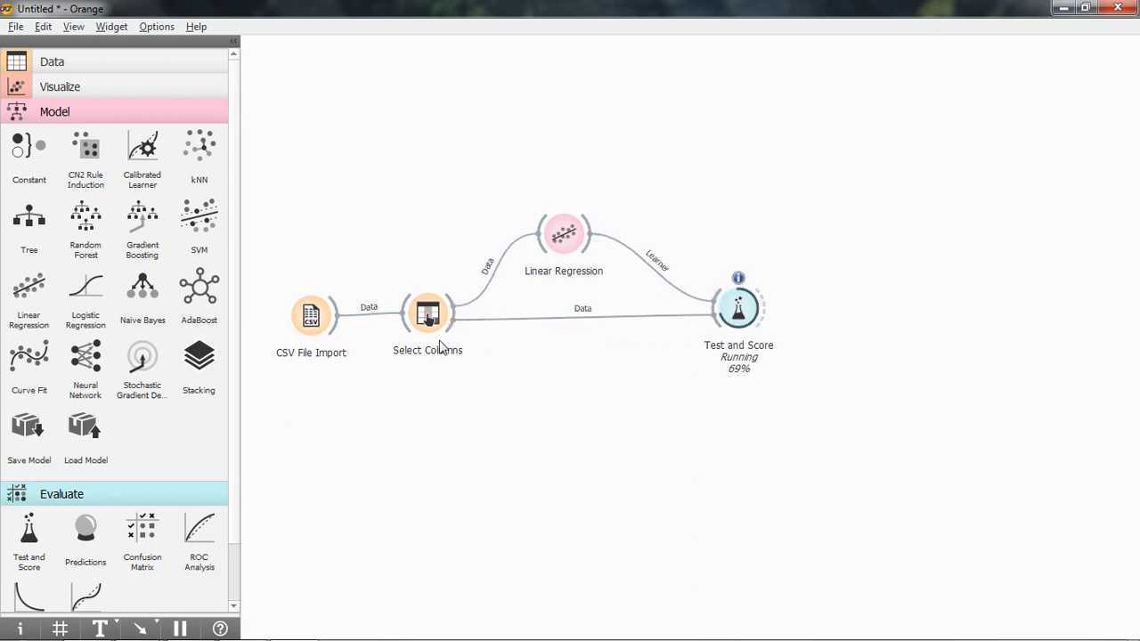
Review the Linear Regression evaluation results in Test and Score.
{"action": "right_click", "coordinate": [741, 312]}
{"action": "left_click", "coordinate": [768, 320]}
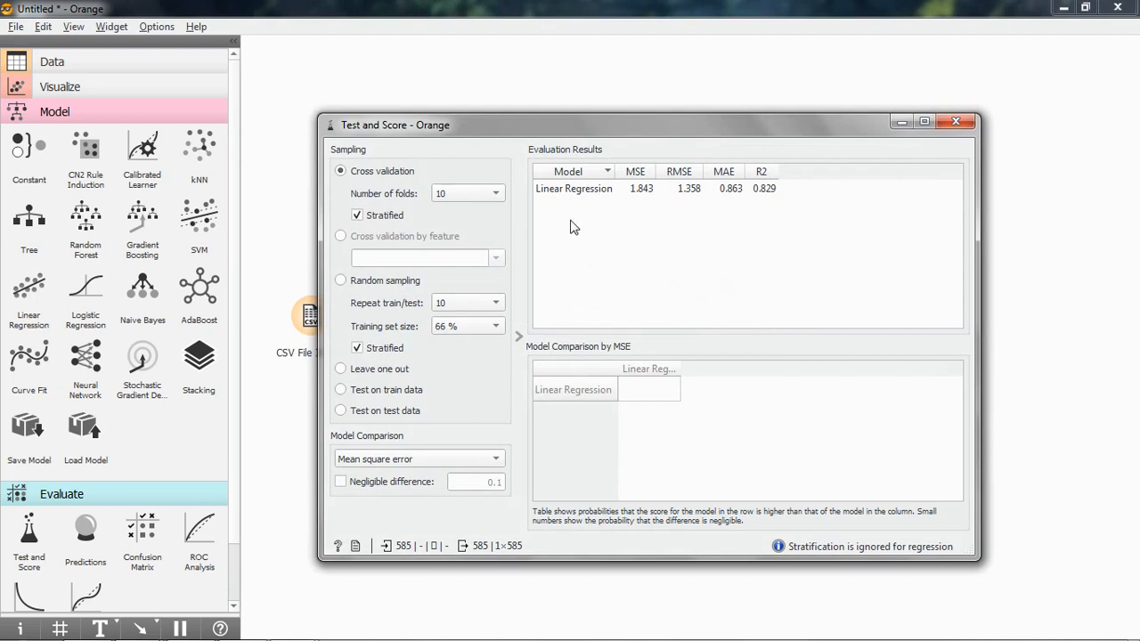
{"action": "left_click", "coordinate": [955, 121]}
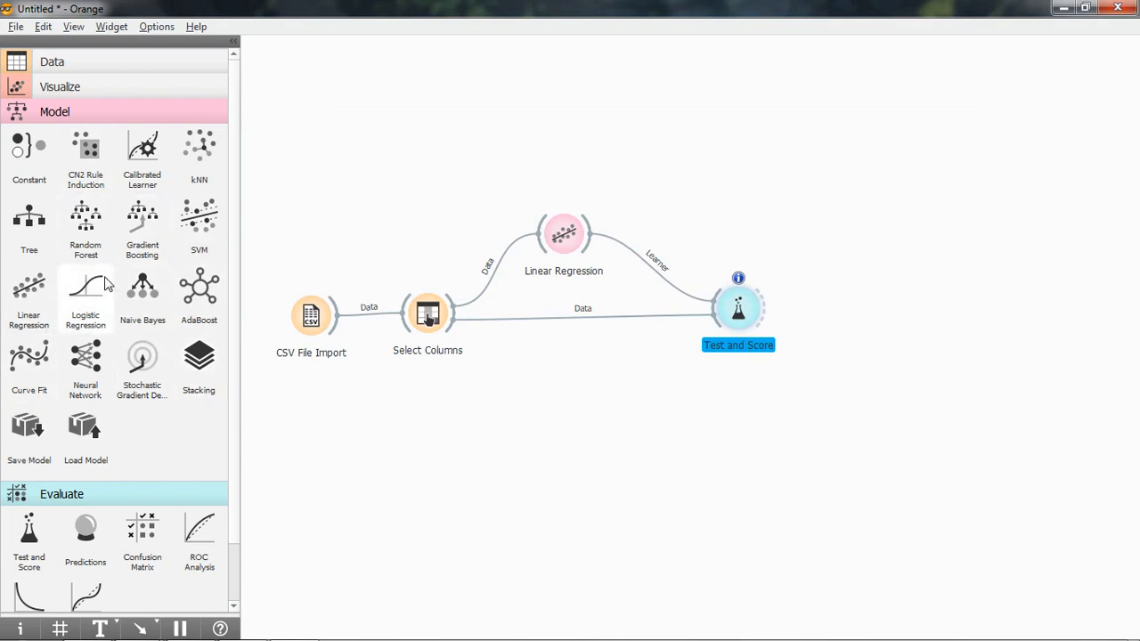
Add kNN and Tree widgets, connecting each one from Select Columns and on to Test and Score.
{"action": "left_click_drag", "start_coordinate": [498, 152], "coordinate": [569, 157]}
{"action": "left_click_drag", "start_coordinate": [454, 310], "coordinate": [711, 297]}
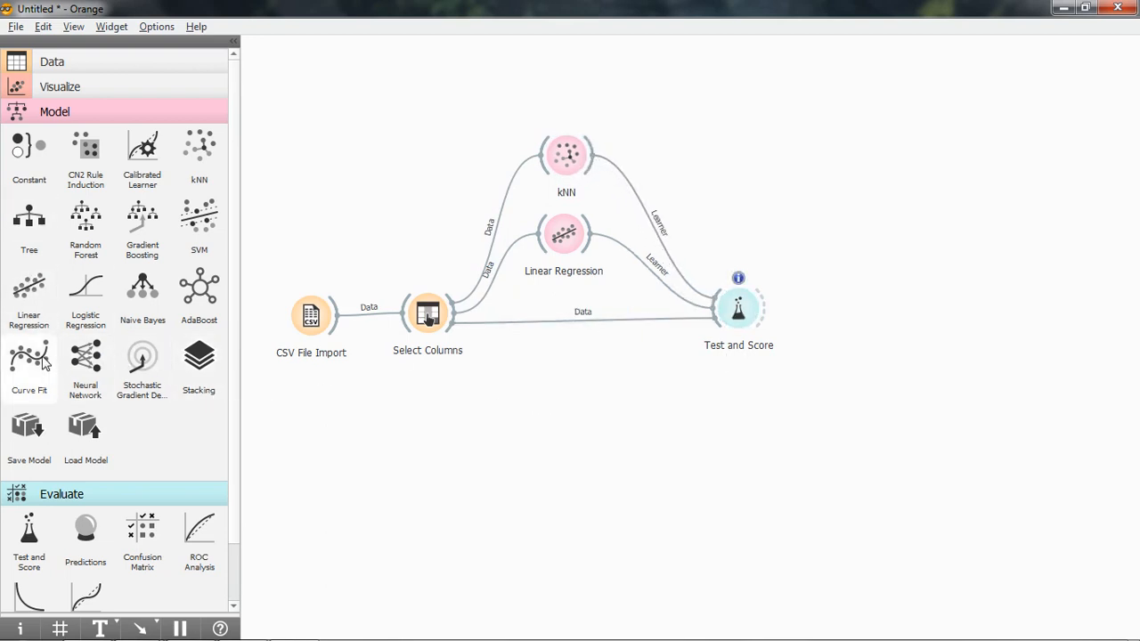
{"action": "left_click_drag", "start_coordinate": [29, 231], "coordinate": [579, 385]}
{"action": "left_click_drag", "start_coordinate": [453, 333], "coordinate": [598, 389]}
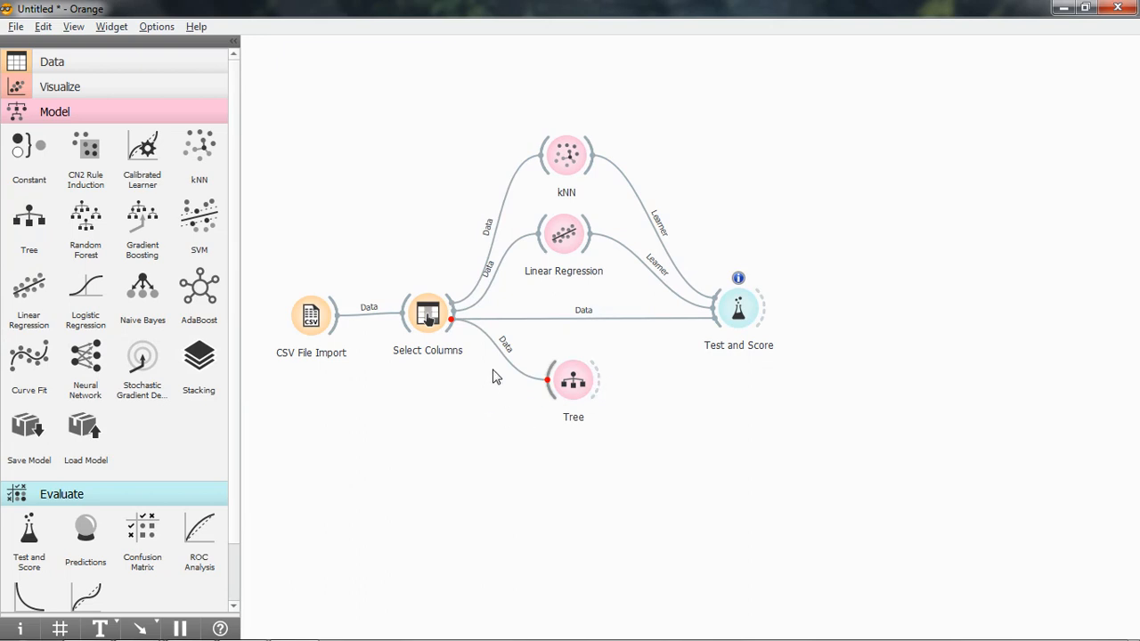
{"action": "left_click", "coordinate": [598, 383]}
{"action": "left_click", "coordinate": [329, 435]}
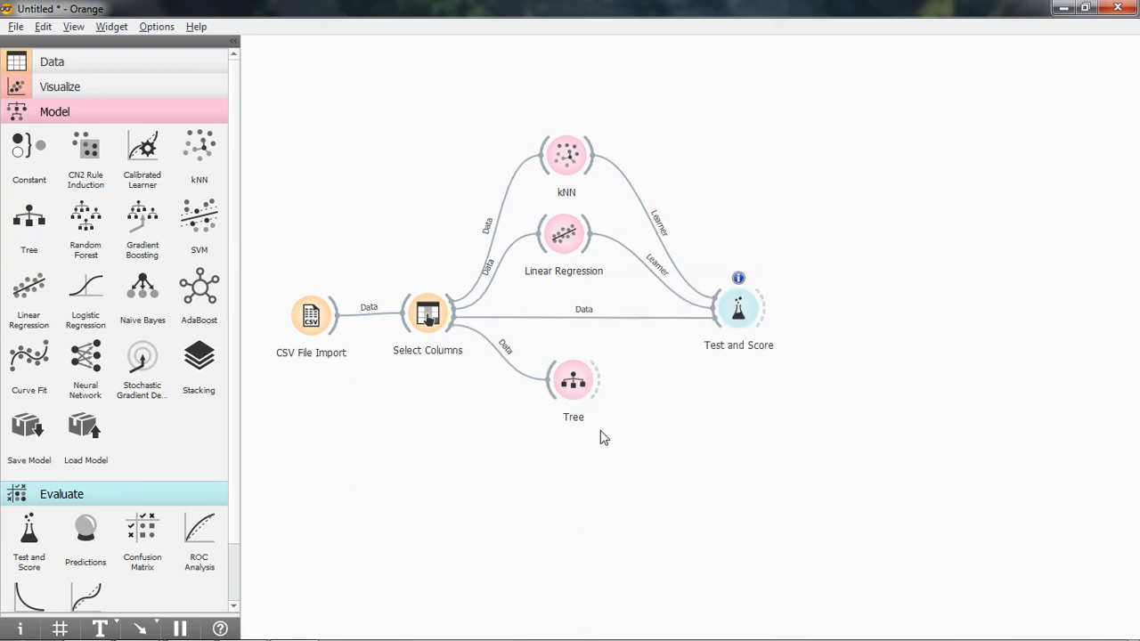
{"action": "left_click_drag", "start_coordinate": [603, 390], "coordinate": [713, 334]}
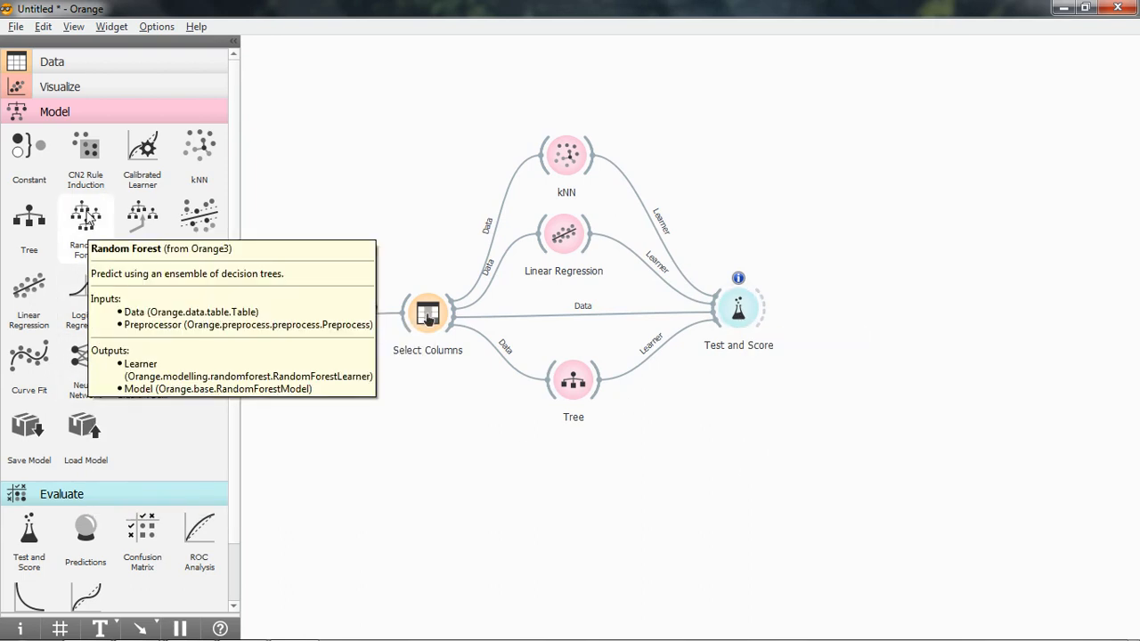
Add Random Forest and Gradient Boosting widgets below Tree, each connected from Select Columns and on to Test and Score.
{"action": "left_click_drag", "start_coordinate": [86, 218], "coordinate": [580, 469]}
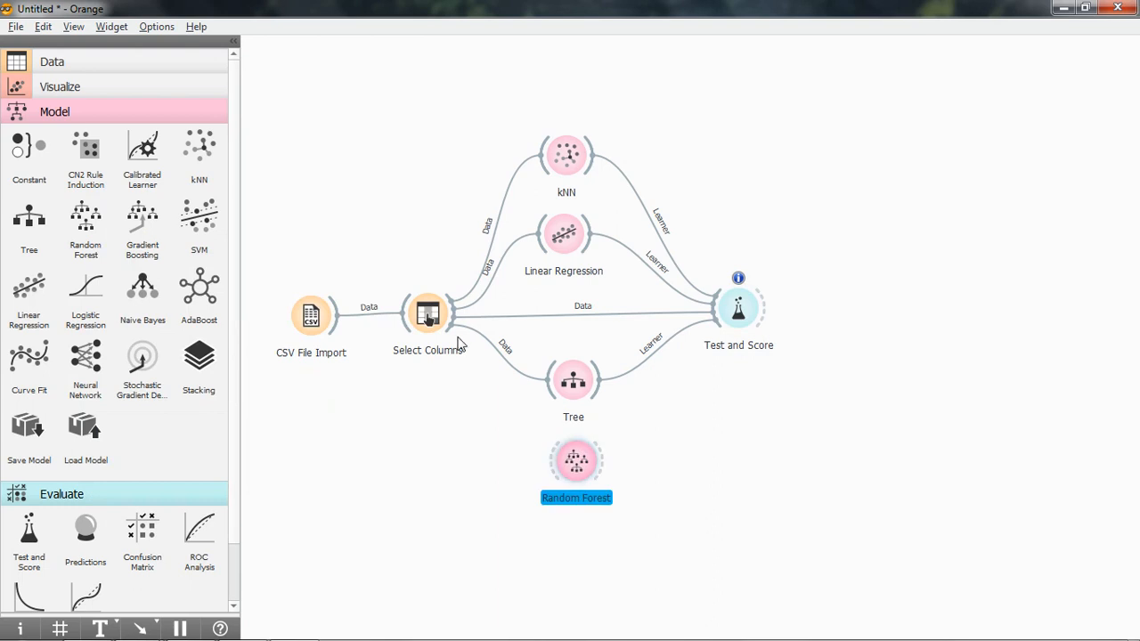
{"action": "mouse_move", "coordinate": [452, 316]}
{"action": "left_mouse_down"}
{"action": "mouse_move", "coordinate": [558, 465]}
{"action": "mouse_move", "coordinate": [719, 335]}
{"action": "left_mouse_up"}
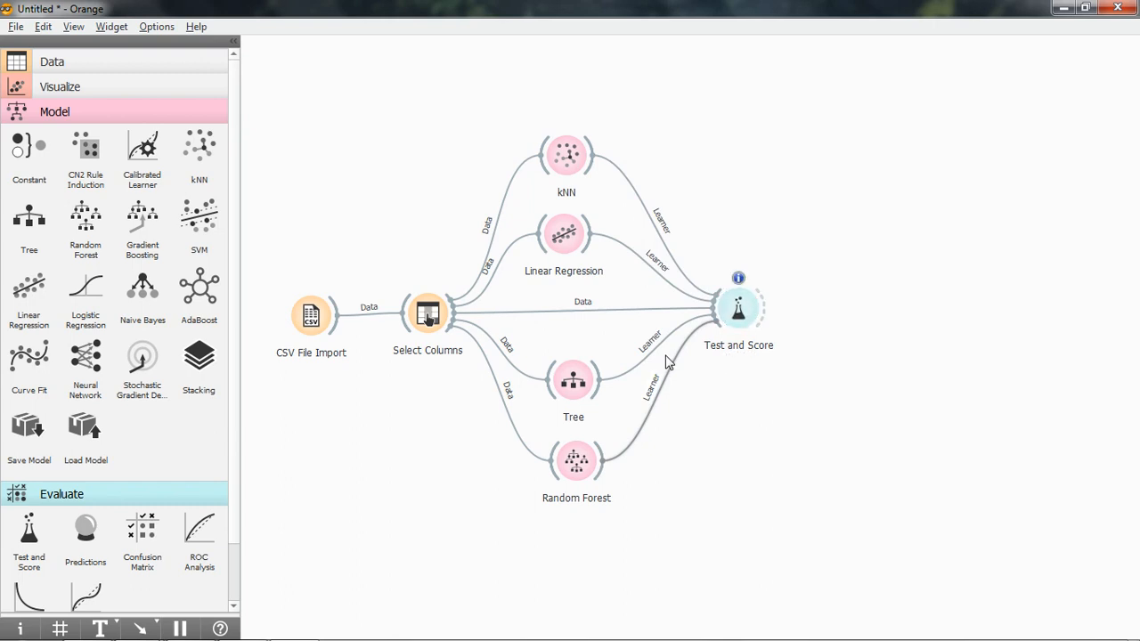
{"action": "left_click_drag", "start_coordinate": [147, 224], "coordinate": [573, 549]}
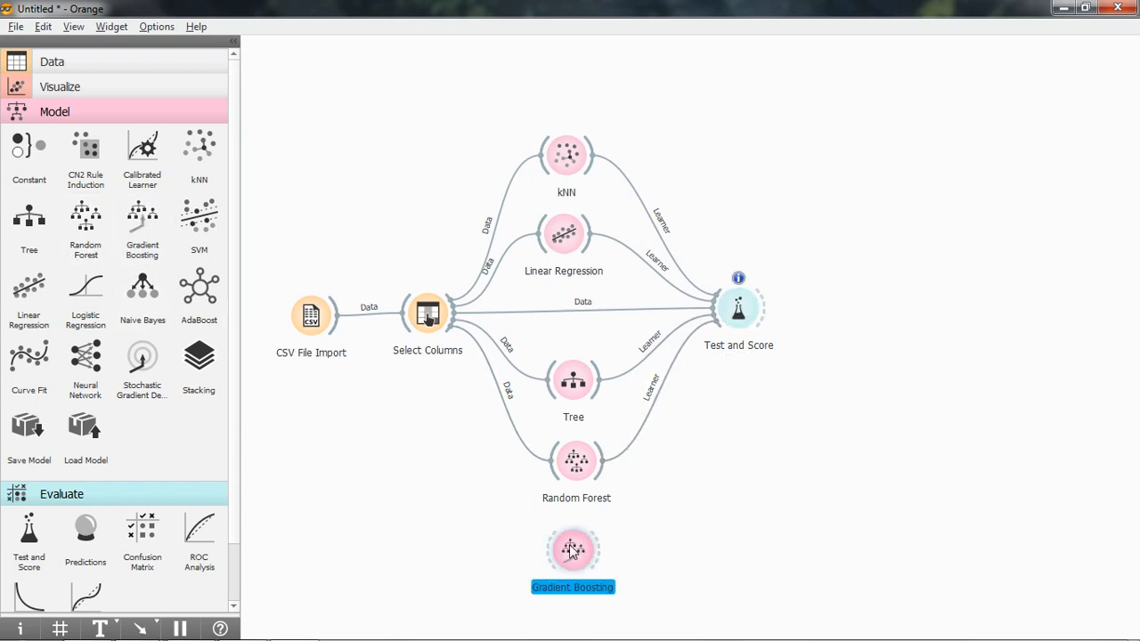
{"action": "left_click_drag", "start_coordinate": [454, 311], "coordinate": [545, 552]}
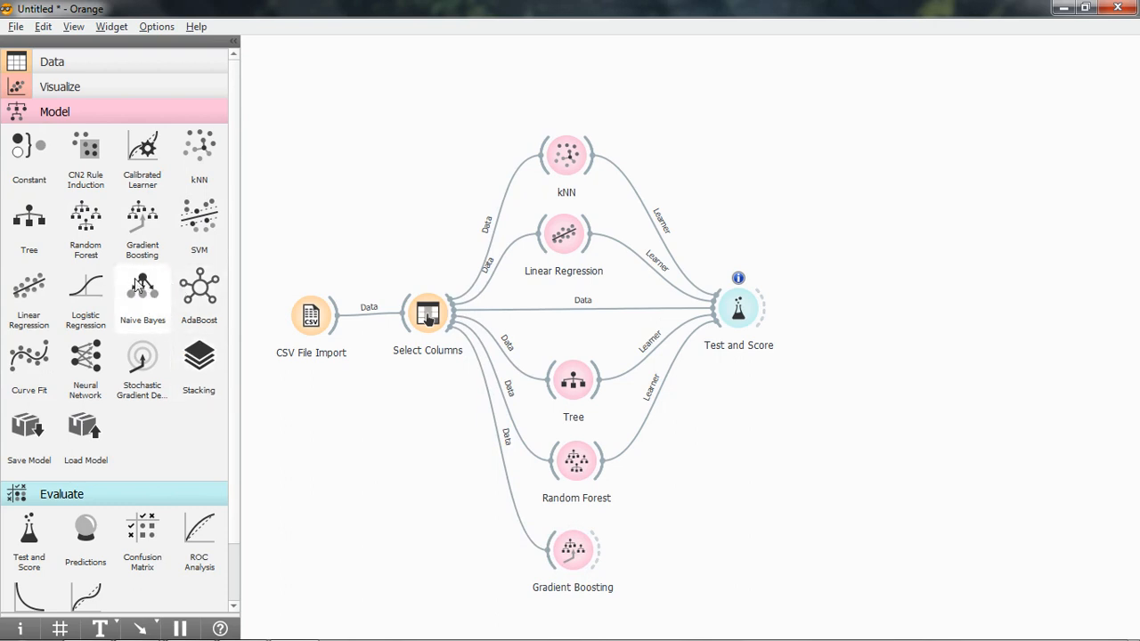
{"action": "left_click_drag", "start_coordinate": [600, 550], "coordinate": [724, 337]}
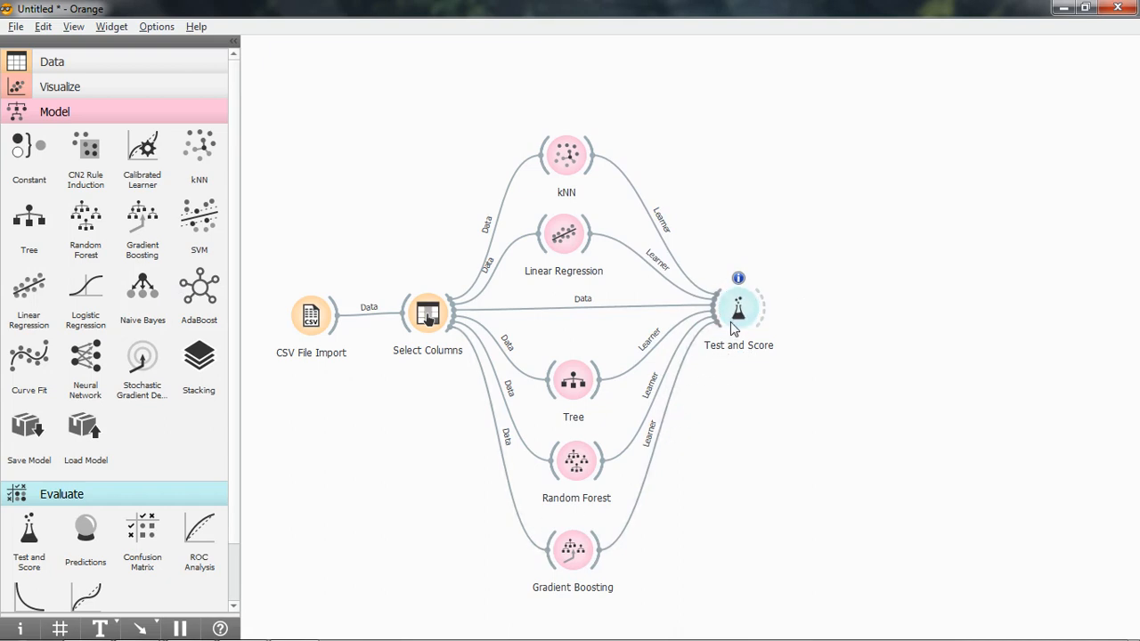
Move the Test and Score widget farther away from the model widgets to spread out the links.
{"action": "left_click", "coordinate": [748, 317]}
{"action": "left_click_drag", "start_coordinate": [747, 317], "coordinate": [844, 317]}
{"action": "left_click", "coordinate": [781, 443]}
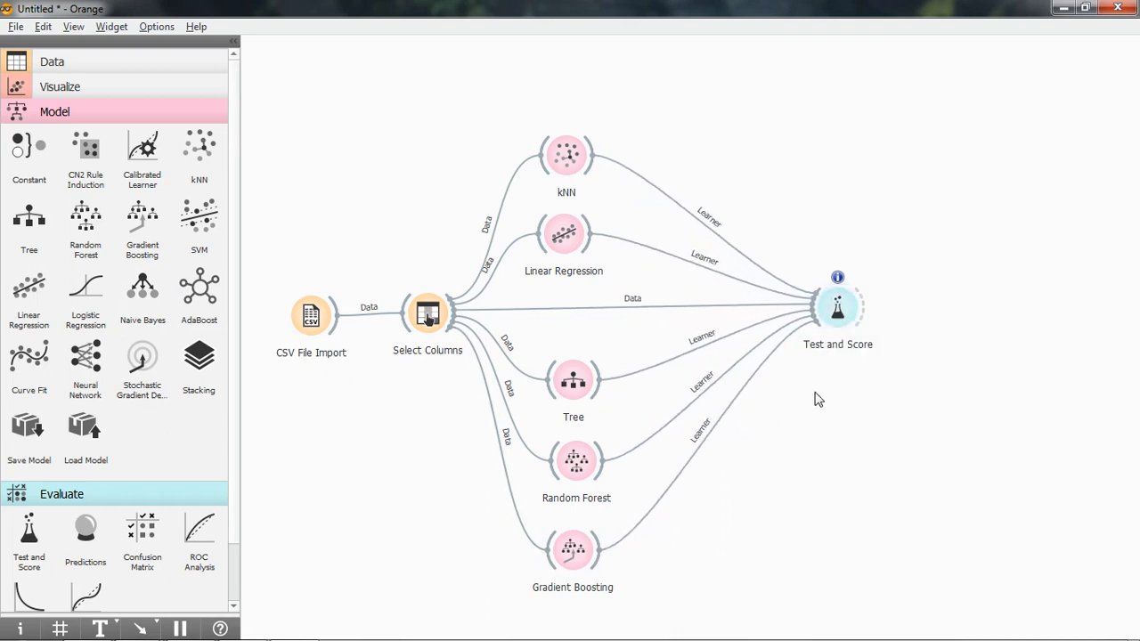
Compare the five models in Test and Score, sorting the evaluation results by R2 from highest to lowest.
{"action": "right_click", "coordinate": [837, 310]}
{"action": "left_click", "coordinate": [855, 317]}
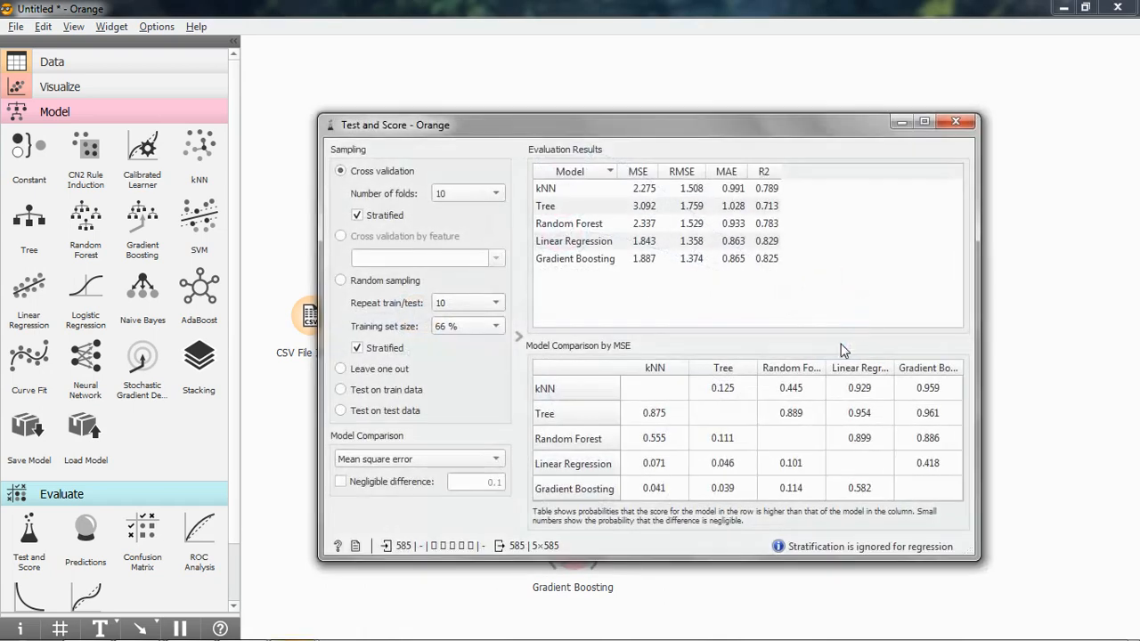
{"action": "left_click", "coordinate": [770, 173]}
{"action": "left_click", "coordinate": [770, 174]}
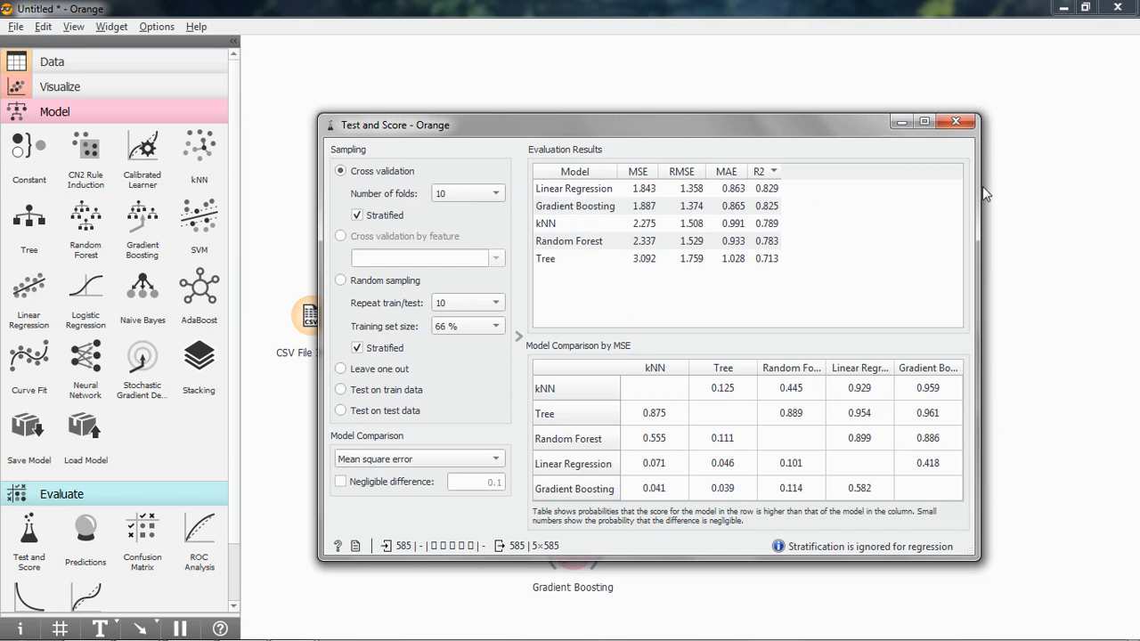
{"action": "left_click", "coordinate": [969, 127]}
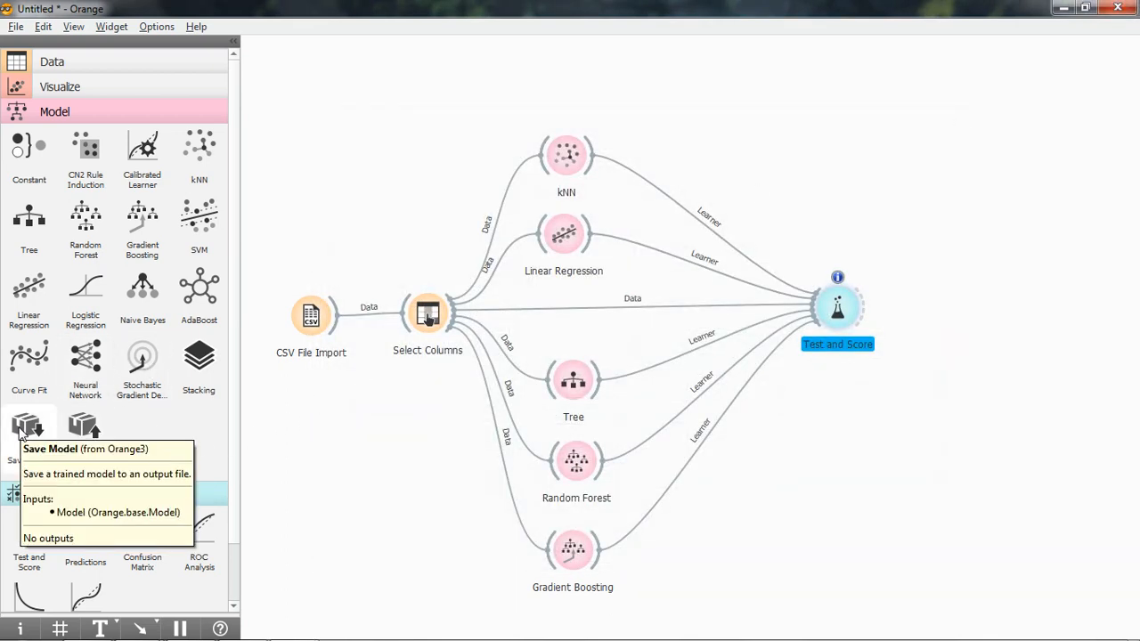
Add a Save Model widget above Test and Score and connect the Linear Regression model to it.
{"action": "left_click_drag", "start_coordinate": [22, 433], "coordinate": [787, 139]}
{"action": "left_click", "coordinate": [710, 132]}
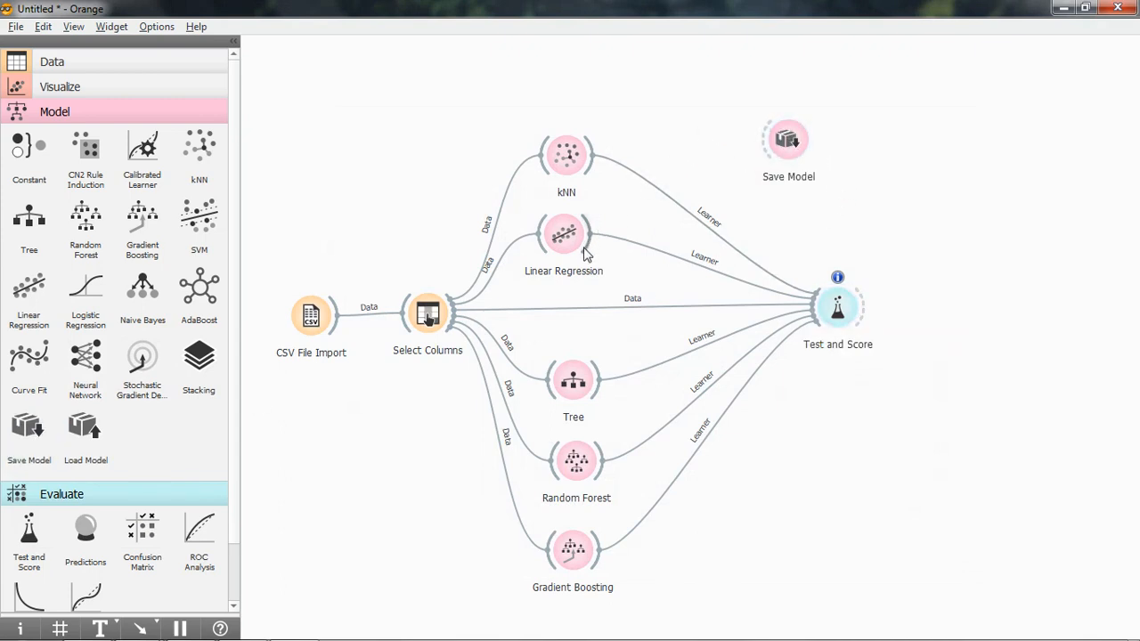
{"action": "left_click_drag", "start_coordinate": [592, 233], "coordinate": [768, 135]}
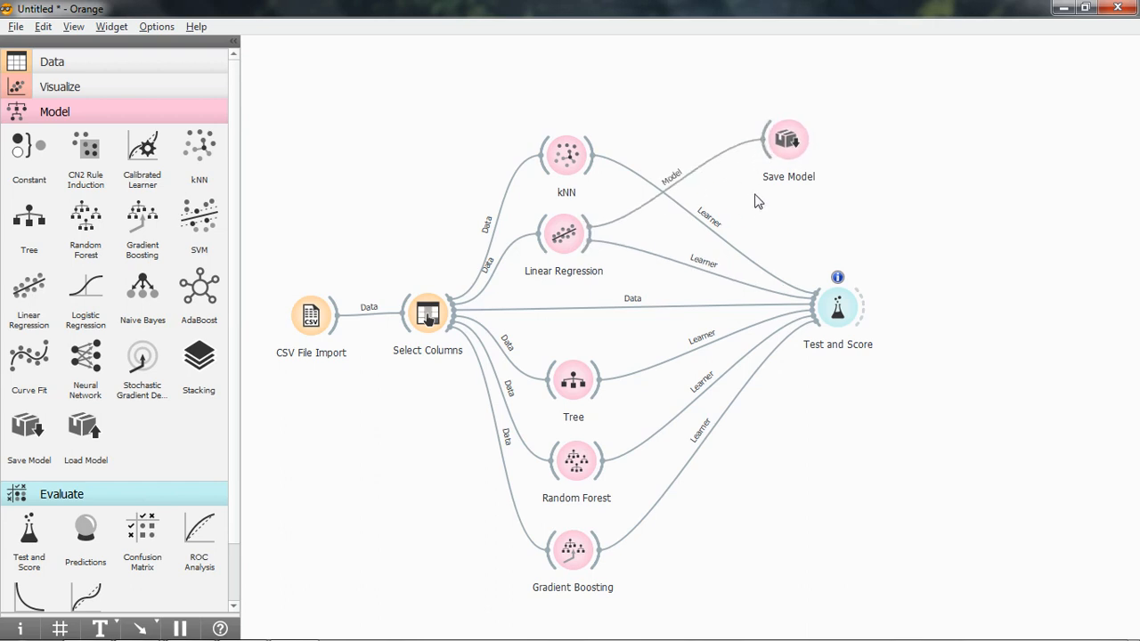
Save the Linear Regression model in the python folder as the pickled model student_por_linear_reg.pkcls.
{"action": "right_click", "coordinate": [785, 142]}
{"action": "left_click", "coordinate": [804, 153]}
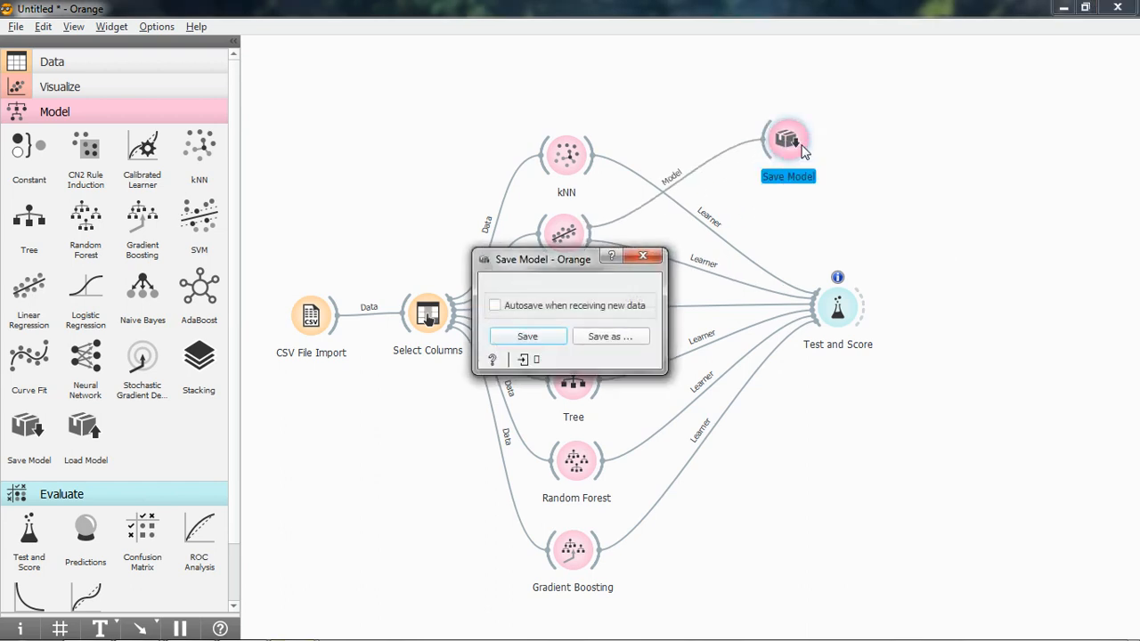
{"action": "left_click", "coordinate": [609, 338]}
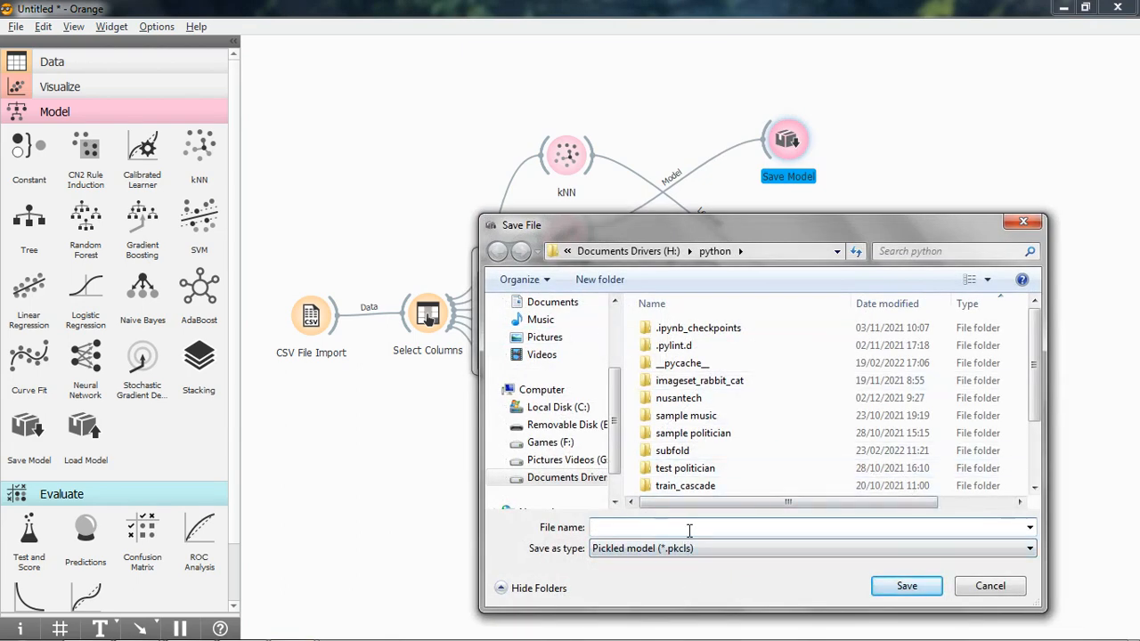
{"action": "type", "text": "student"}
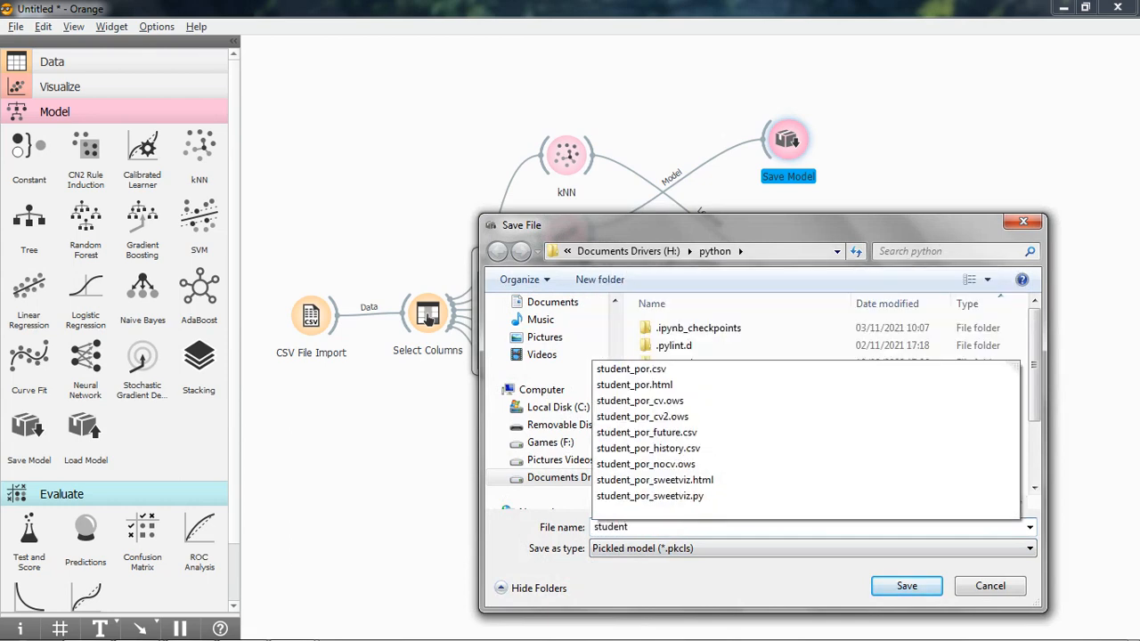
{"action": "type", "text": "_por_linear_reg"}
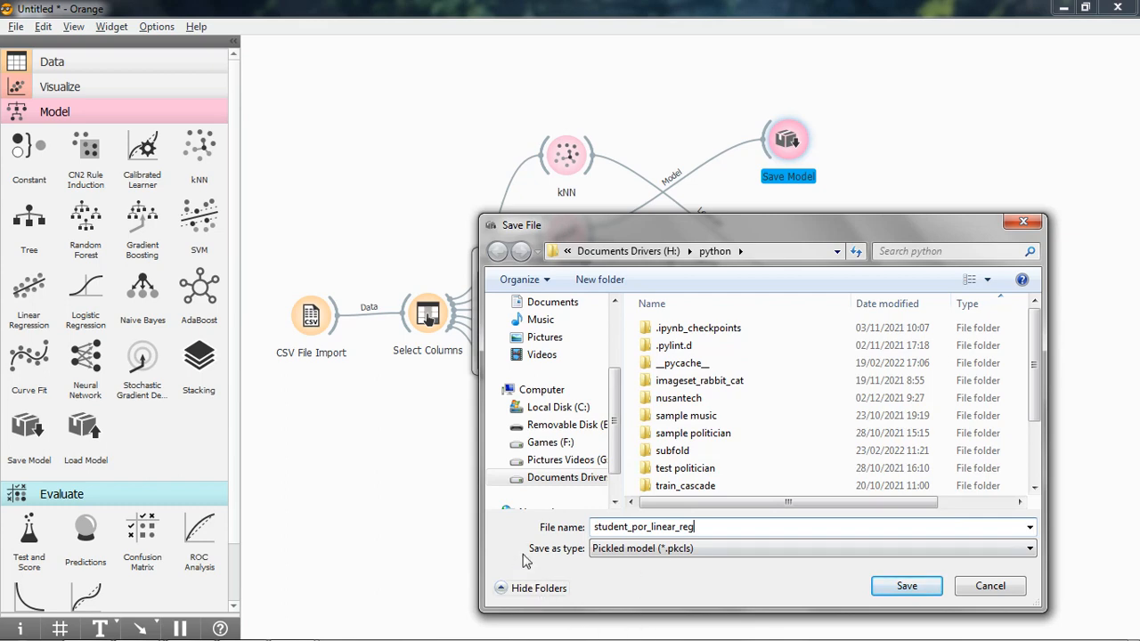
{"action": "key", "text": "Tab"}
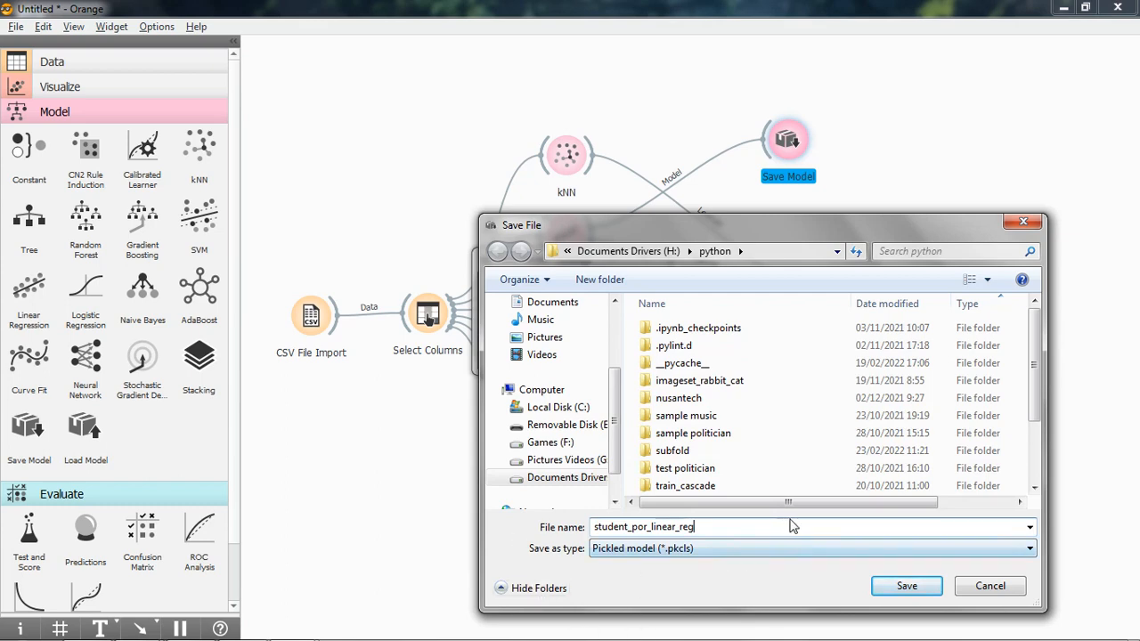
{"action": "left_click", "coordinate": [908, 585]}
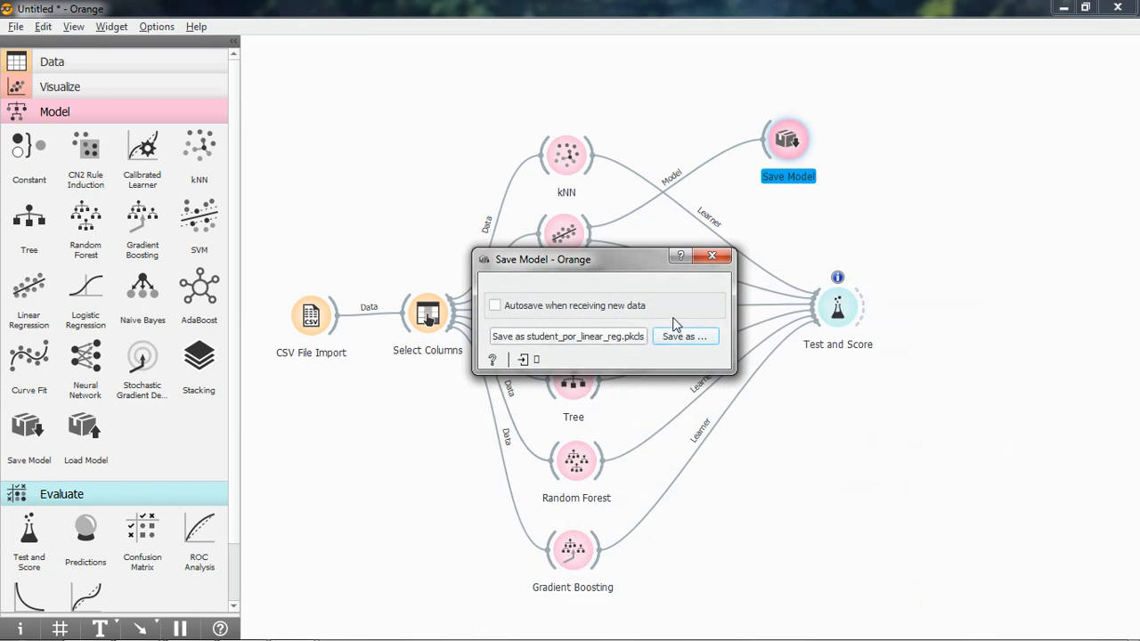
{"action": "left_click", "coordinate": [711, 256]}
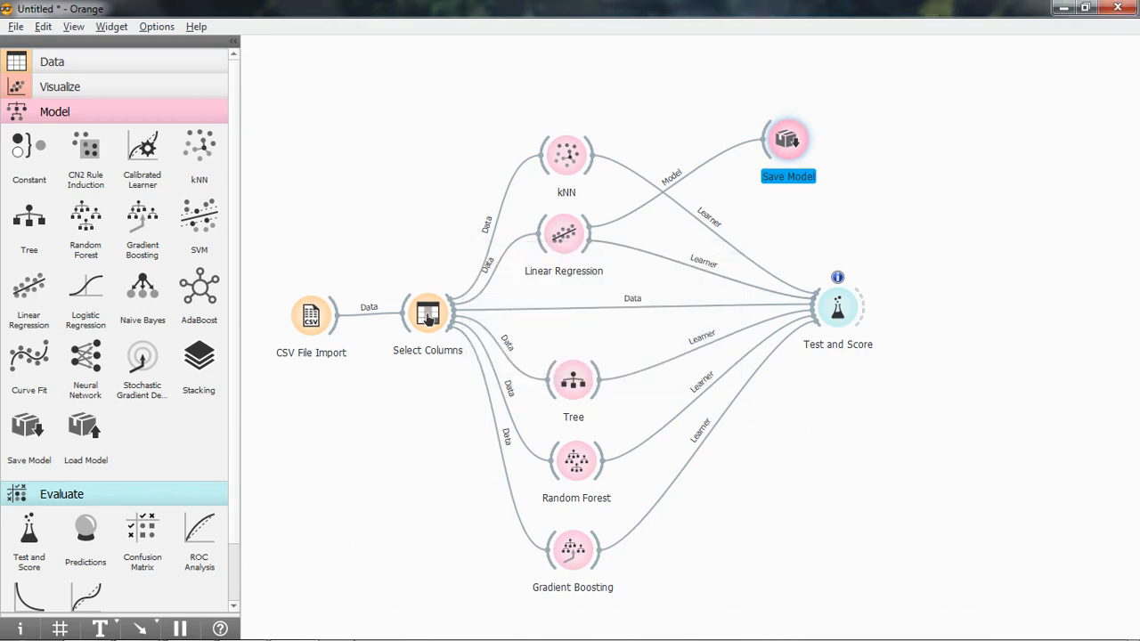
Switch to Windows Explorer and check the python folder for the saved model file.
{"action": "left_click", "coordinate": [87, 634]}
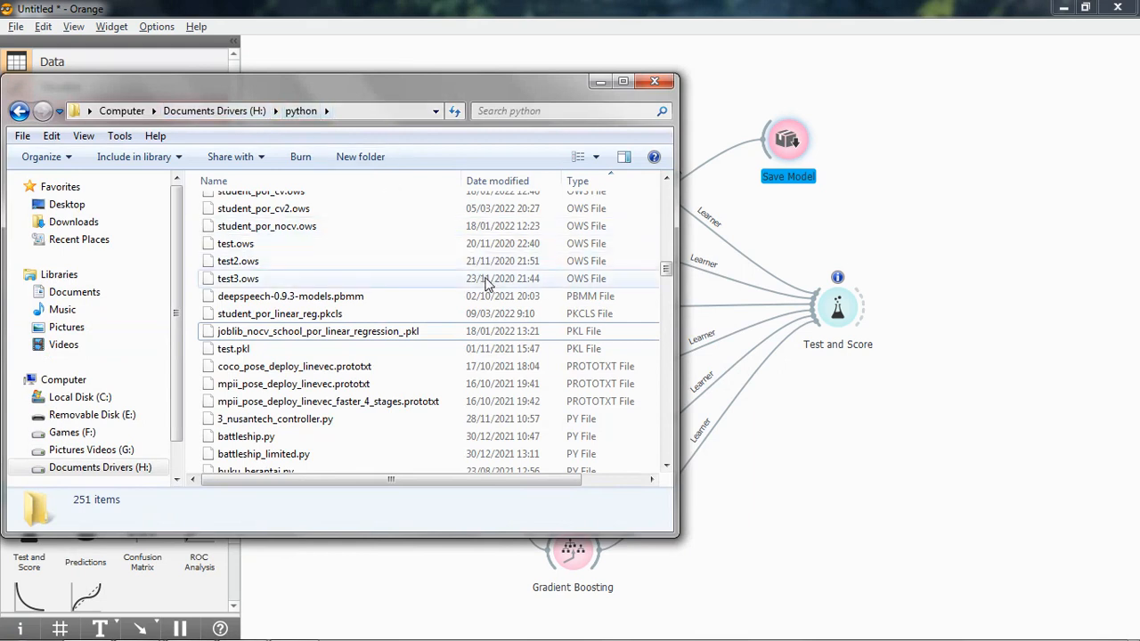
{"action": "left_click", "coordinate": [411, 335]}
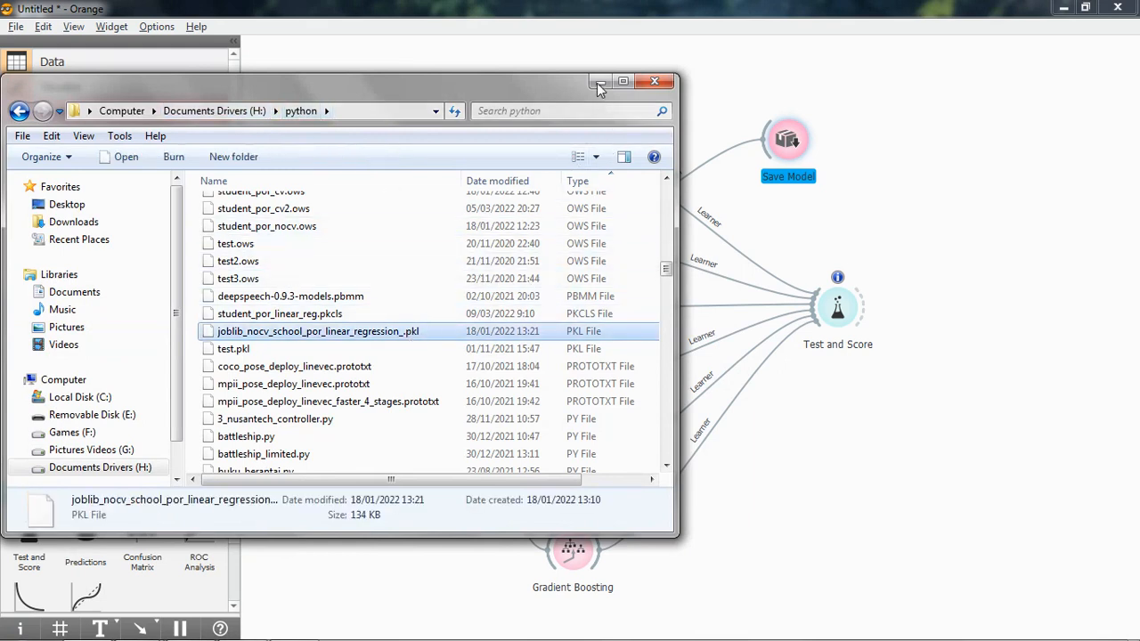
{"action": "left_click", "coordinate": [657, 82]}
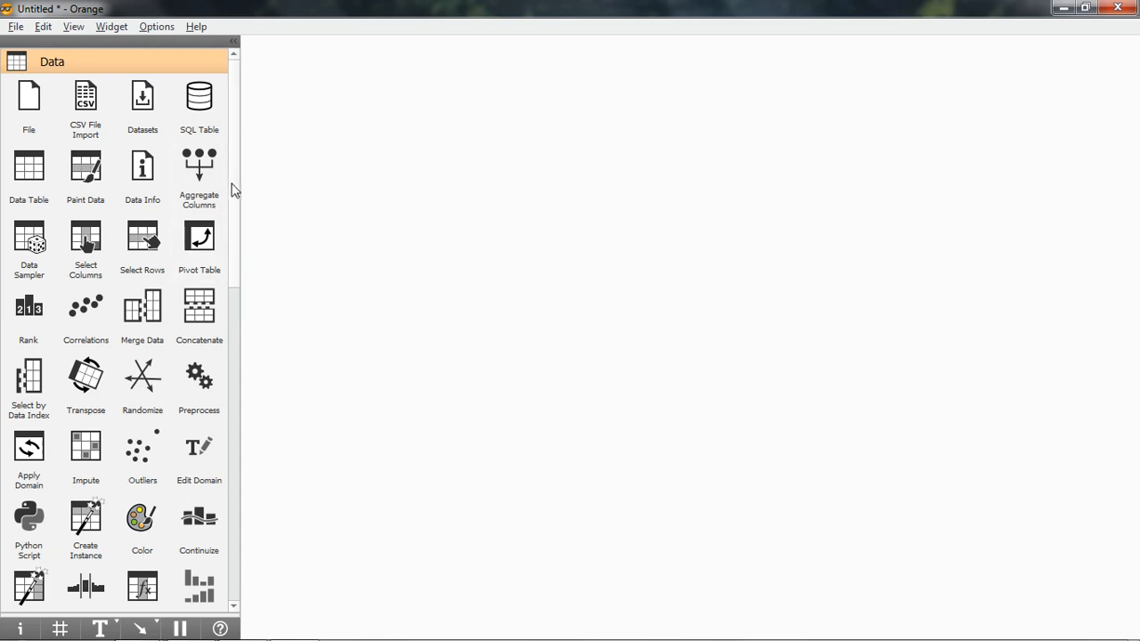
Add a Load Model widget to the empty workflow canvas.
{"action": "left_click_drag", "start_coordinate": [237, 178], "coordinate": [237, 465]}
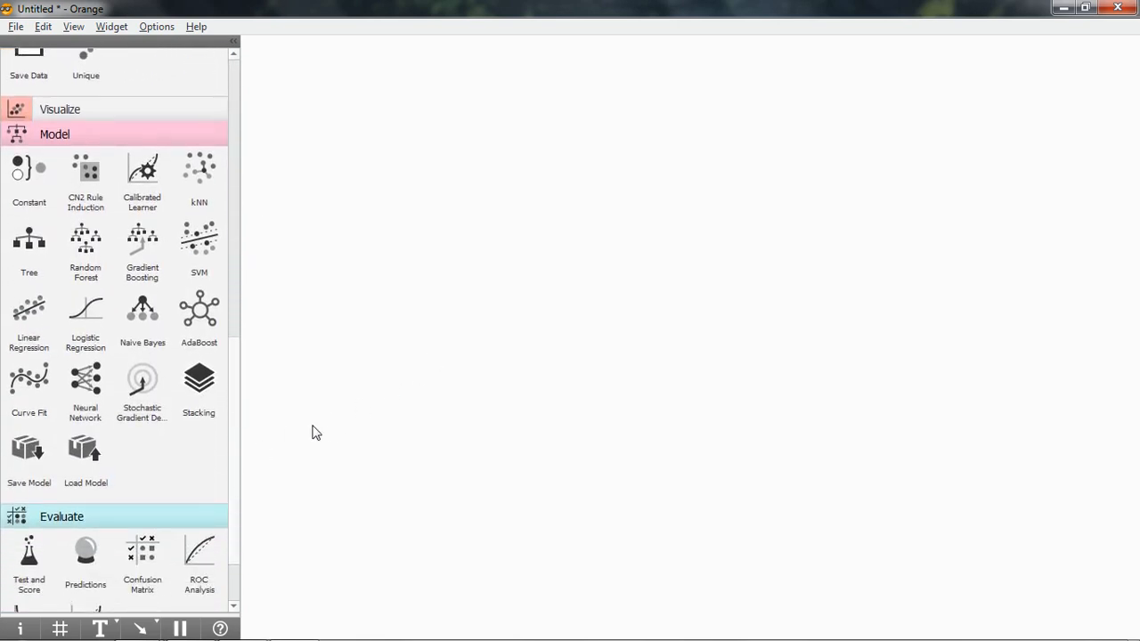
{"action": "left_click_drag", "start_coordinate": [87, 455], "coordinate": [348, 135]}
{"action": "left_click", "coordinate": [436, 228]}
Load student_por_linear_reg.pkcls from the python folder into the Load Model widget.
{"action": "left_click", "coordinate": [353, 142]}
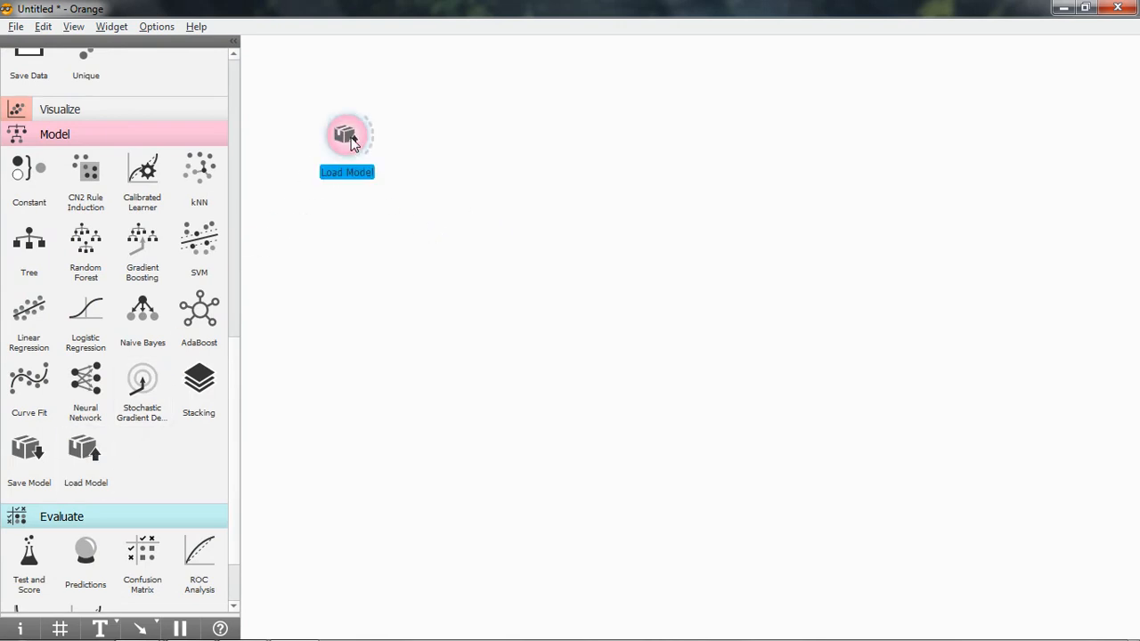
{"action": "right_click", "coordinate": [353, 142]}
{"action": "left_click", "coordinate": [368, 146]}
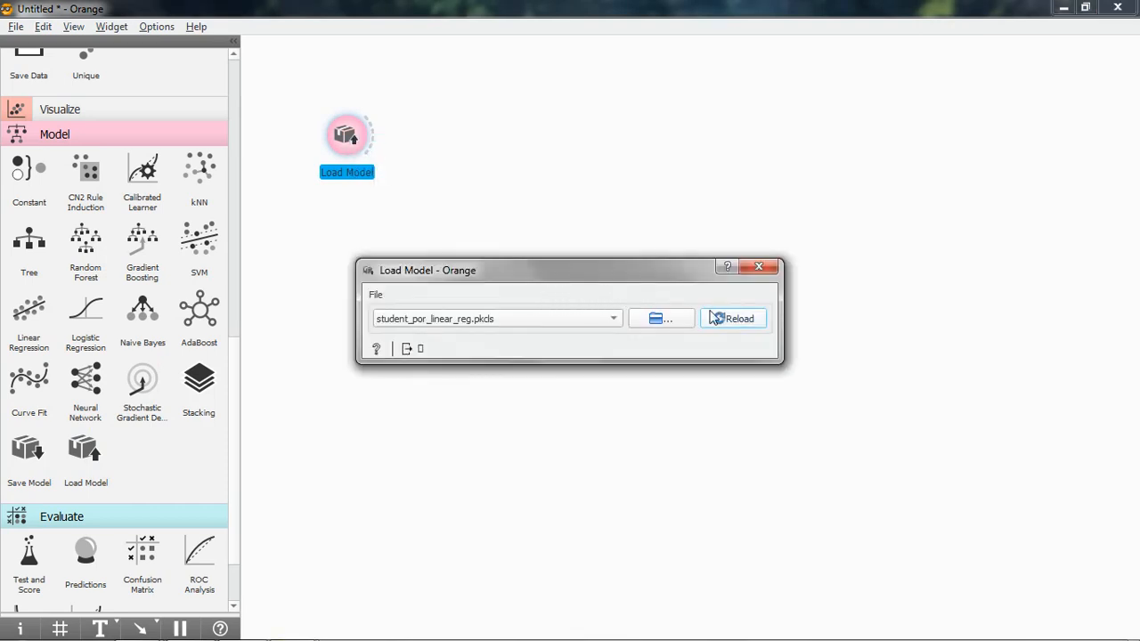
{"action": "left_click", "coordinate": [660, 318]}
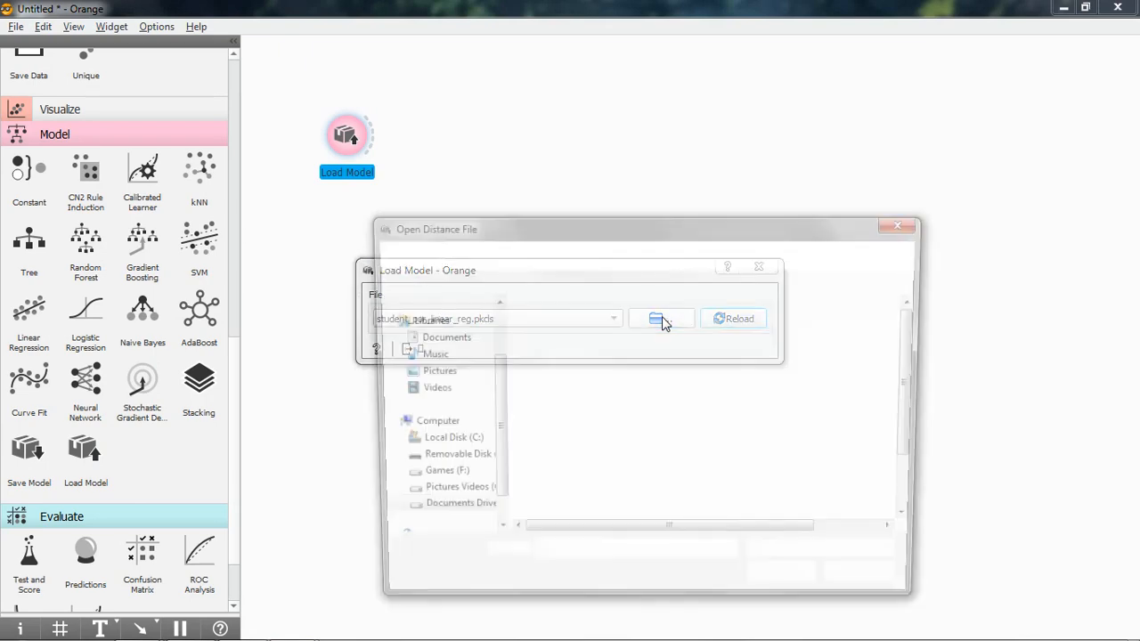
{"action": "left_click_drag", "start_coordinate": [918, 358], "coordinate": [924, 407]}
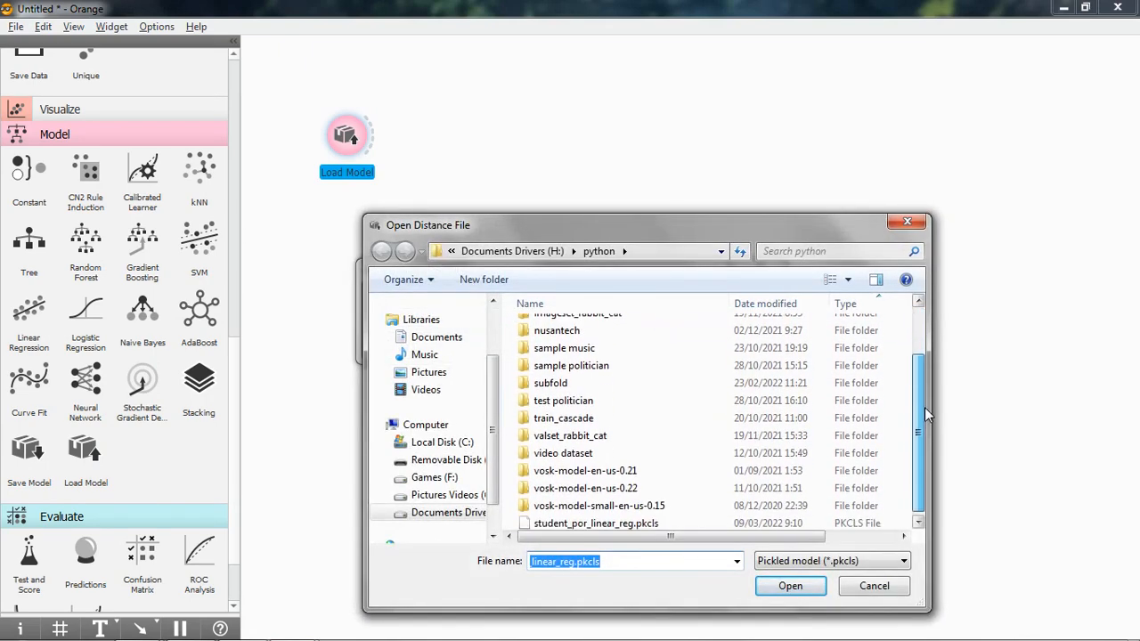
{"action": "left_click", "coordinate": [570, 521]}
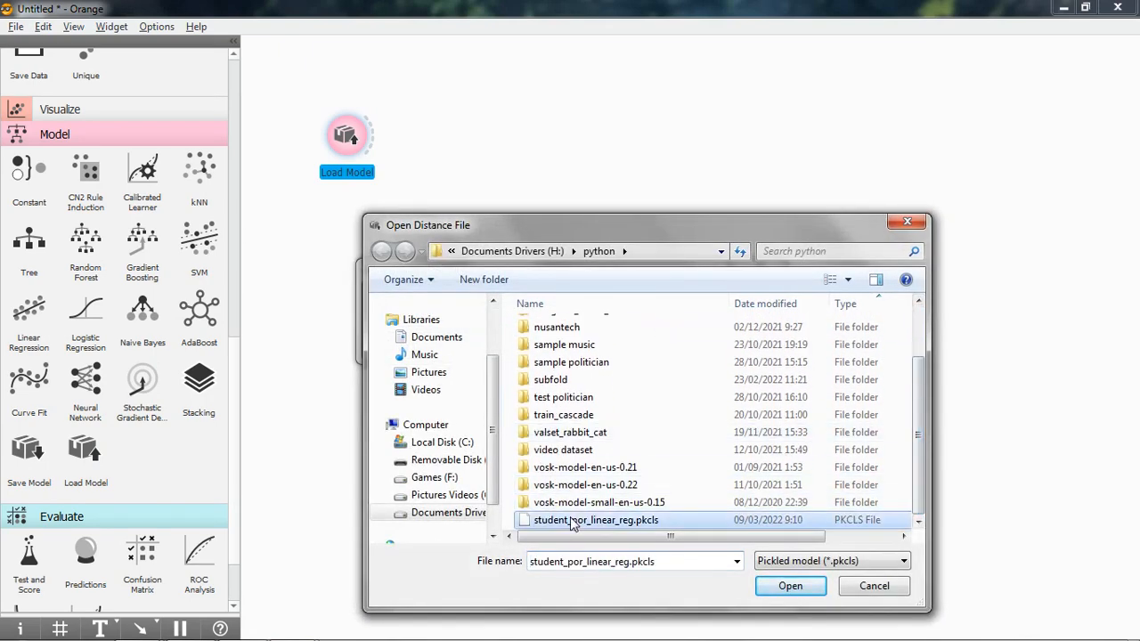
{"action": "left_click", "coordinate": [777, 585]}
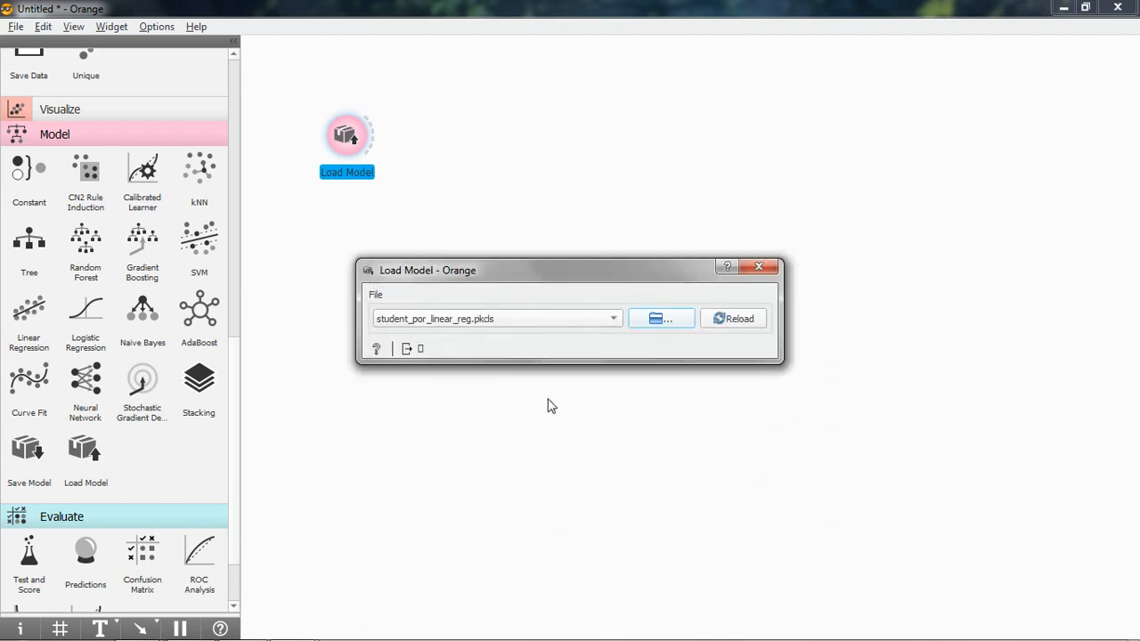
Close the Load Model settings and add a CSV File Import widget below Load Model on the canvas.
{"action": "left_click", "coordinate": [759, 266]}
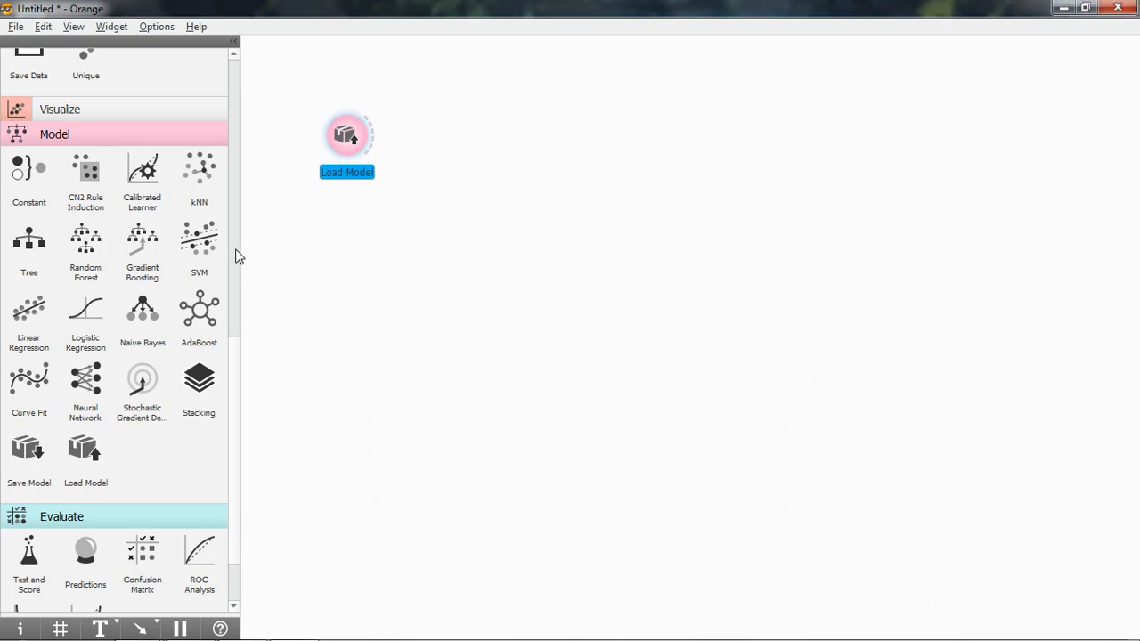
{"action": "scroll", "coordinate": [239, 256], "scroll_direction": "up", "scroll_amount": 5}
{"action": "scroll", "coordinate": [236, 294], "scroll_direction": "up", "scroll_amount": 3}
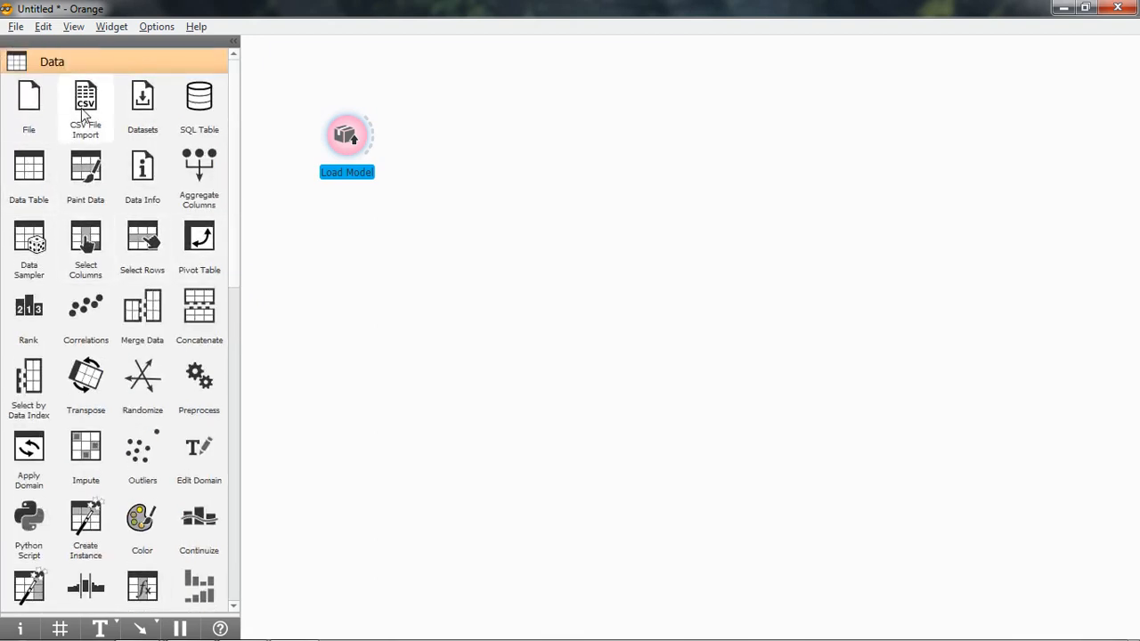
{"action": "left_click_drag", "start_coordinate": [86, 105], "coordinate": [350, 297]}
Load student_por_future.csv from the python folder into the CSV File Import widget, accepting the comma-delimited UTF-8 import options.
{"action": "right_click", "coordinate": [352, 292]}
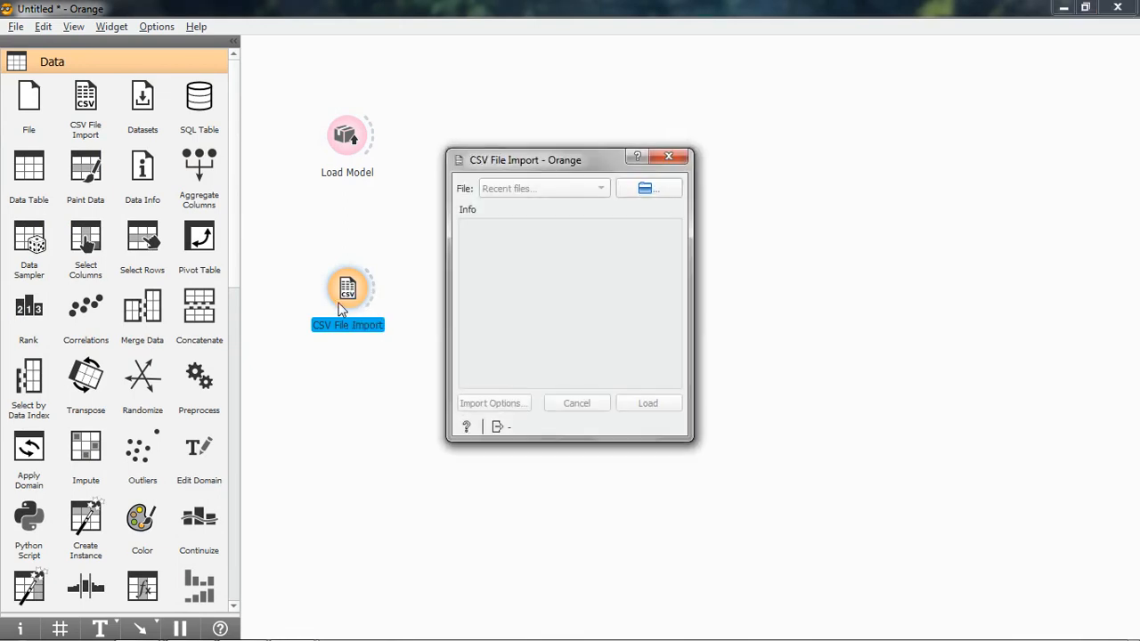
{"action": "left_click", "coordinate": [643, 189]}
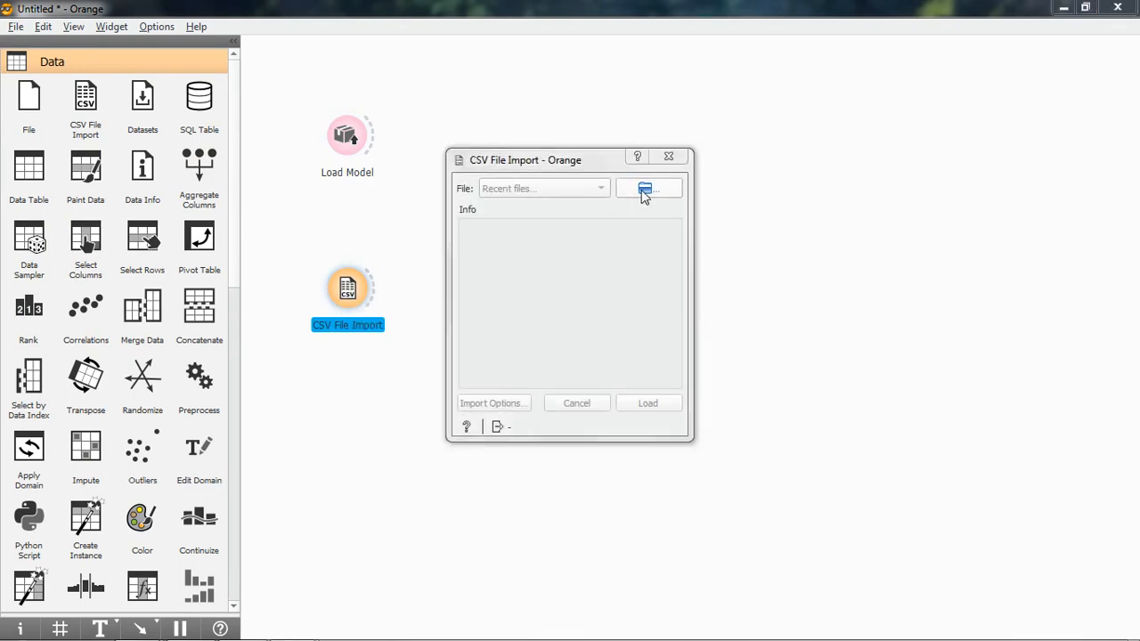
{"action": "left_click_drag", "start_coordinate": [1012, 281], "coordinate": [1020, 324]}
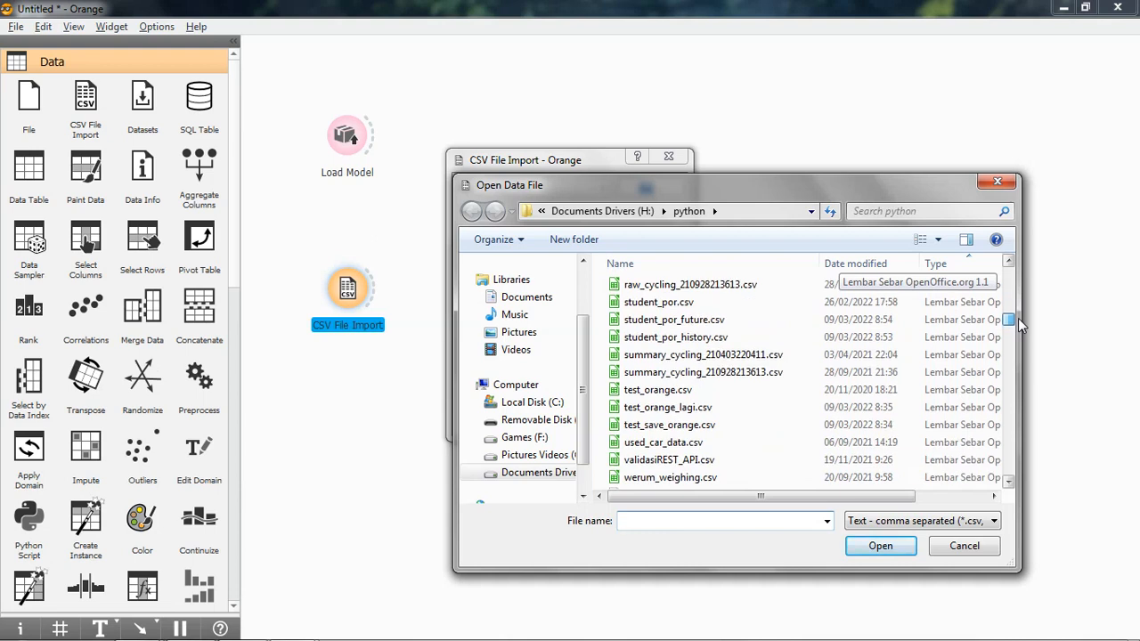
{"action": "left_click", "coordinate": [703, 322]}
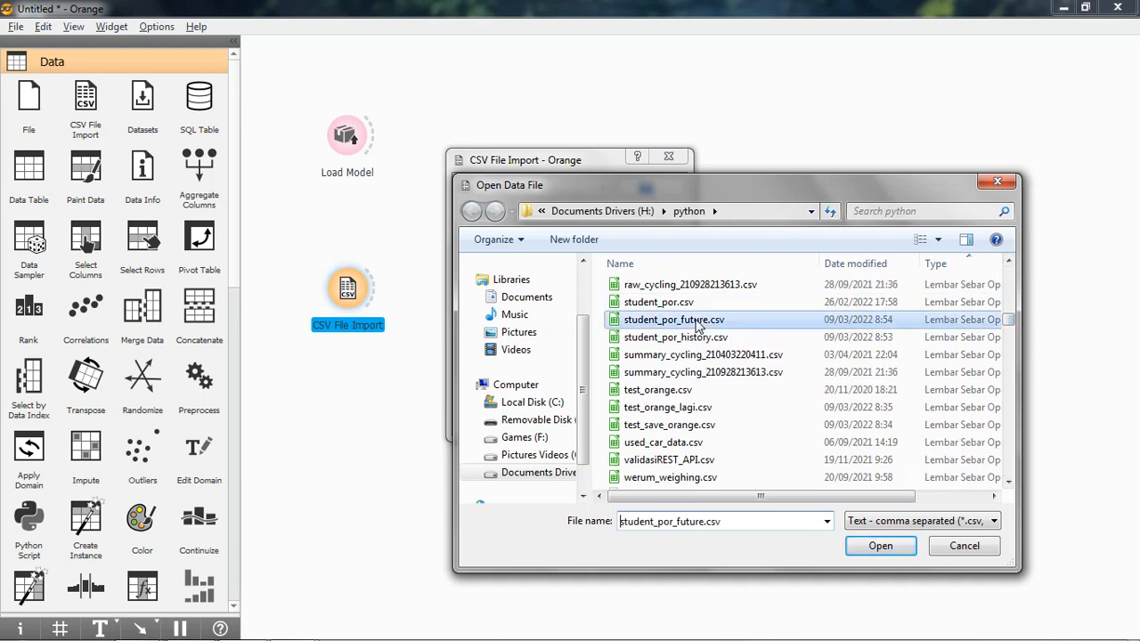
{"action": "left_click", "coordinate": [884, 548]}
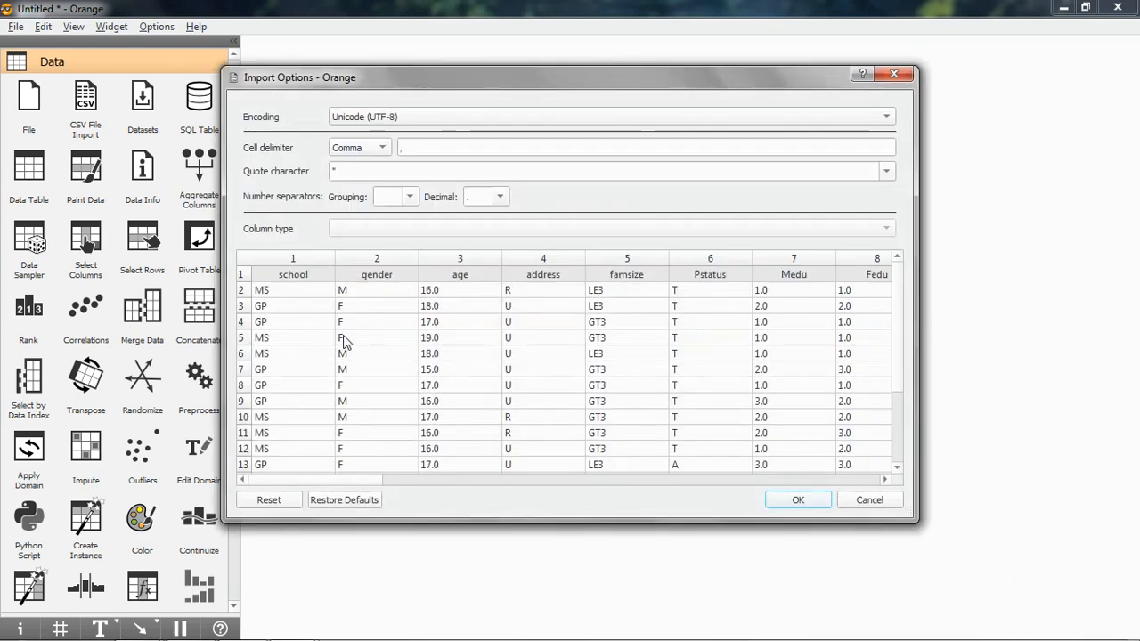
{"action": "left_click", "coordinate": [801, 502]}
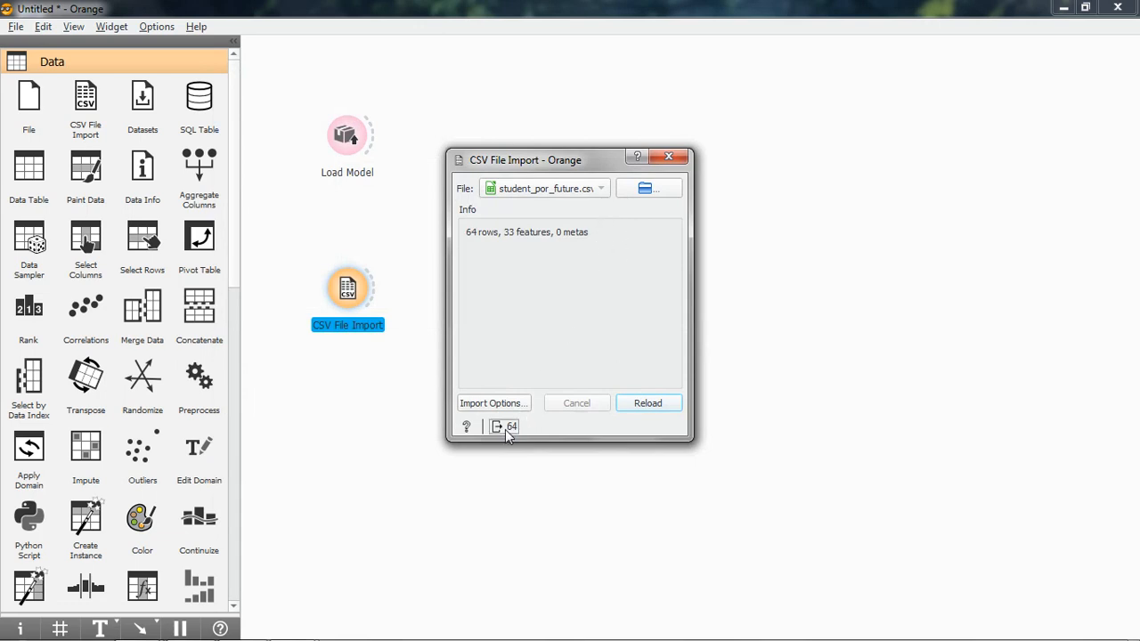
{"action": "left_click", "coordinate": [668, 158]}
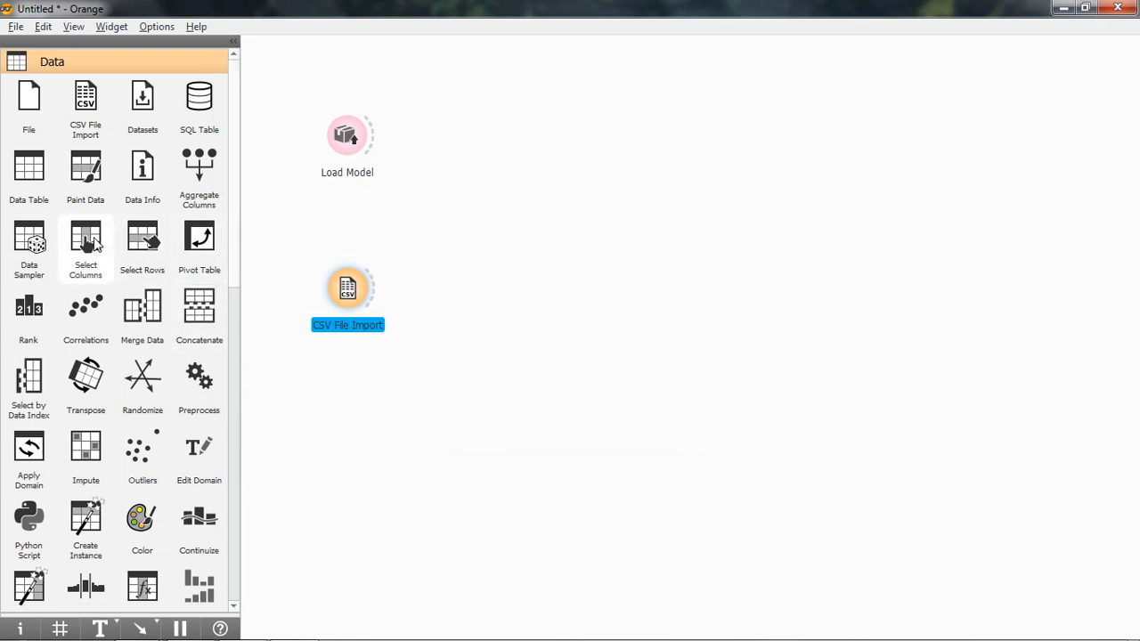
Add a Select Columns widget fed by CSV File Import and check that G3 is assigned as its target.
{"action": "left_click_drag", "start_coordinate": [86, 242], "coordinate": [470, 287]}
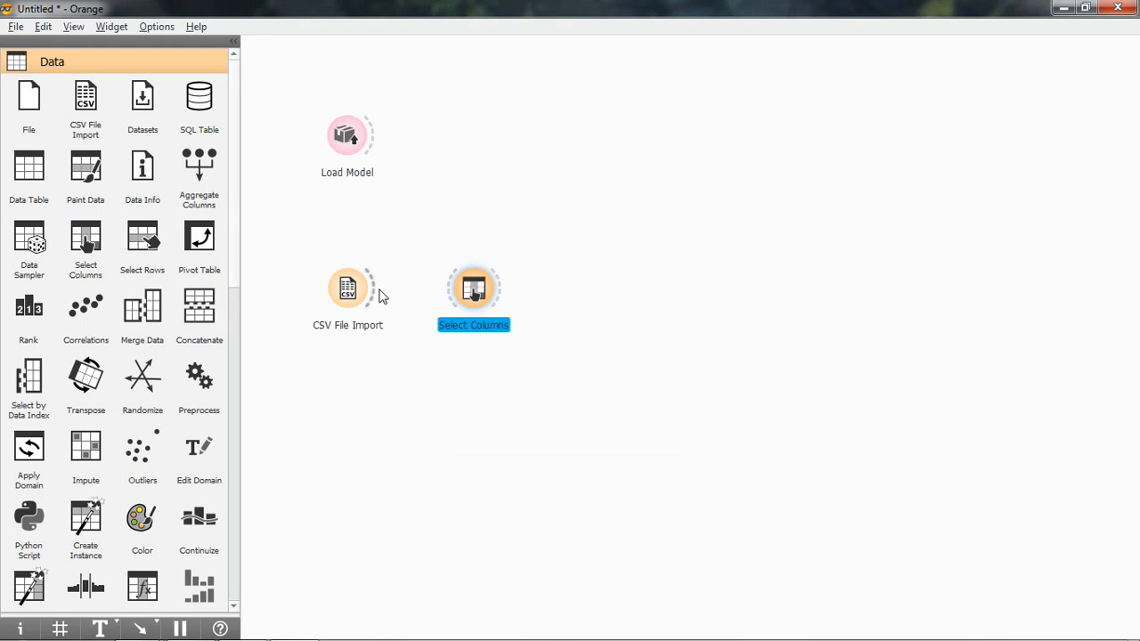
{"action": "left_click_drag", "start_coordinate": [378, 290], "coordinate": [443, 303]}
{"action": "right_click", "coordinate": [472, 296]}
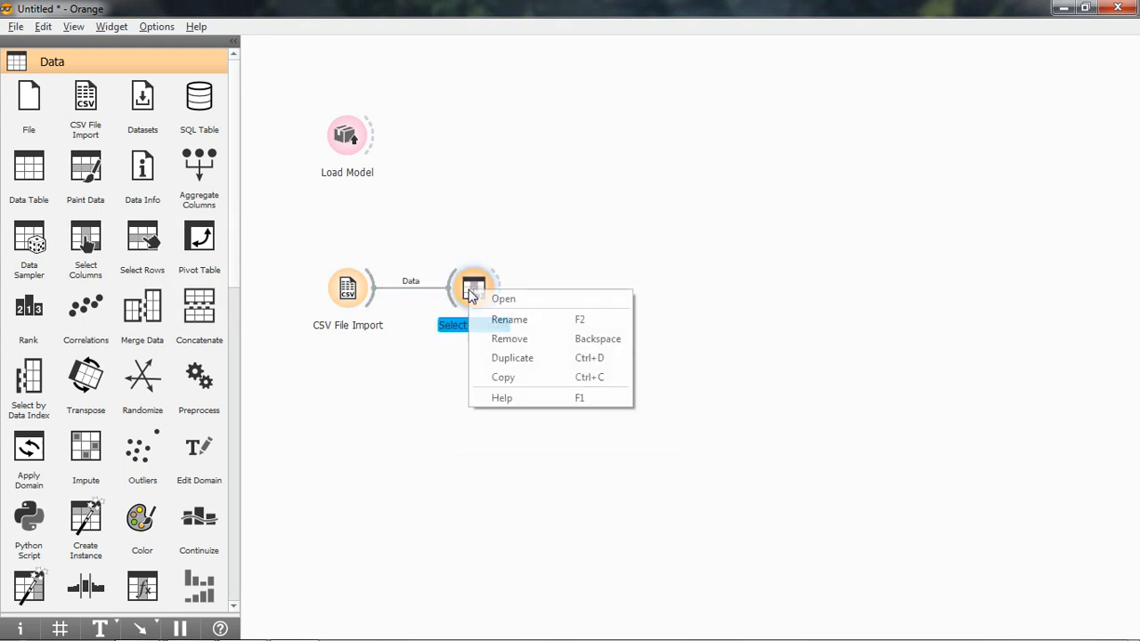
{"action": "left_click", "coordinate": [499, 290]}
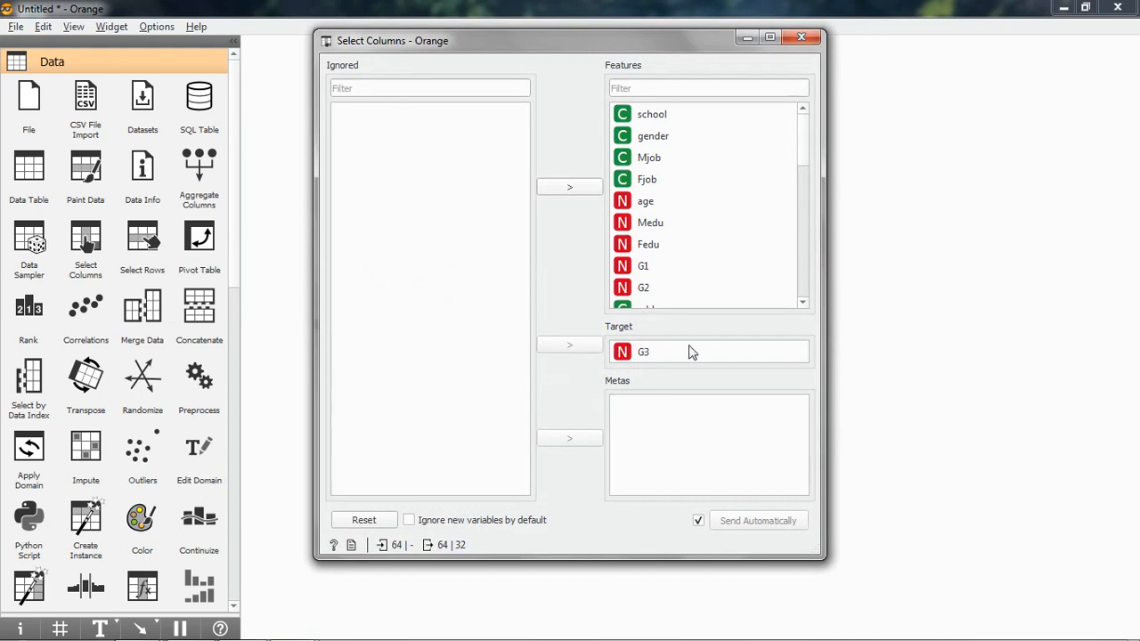
{"action": "left_click", "coordinate": [802, 36]}
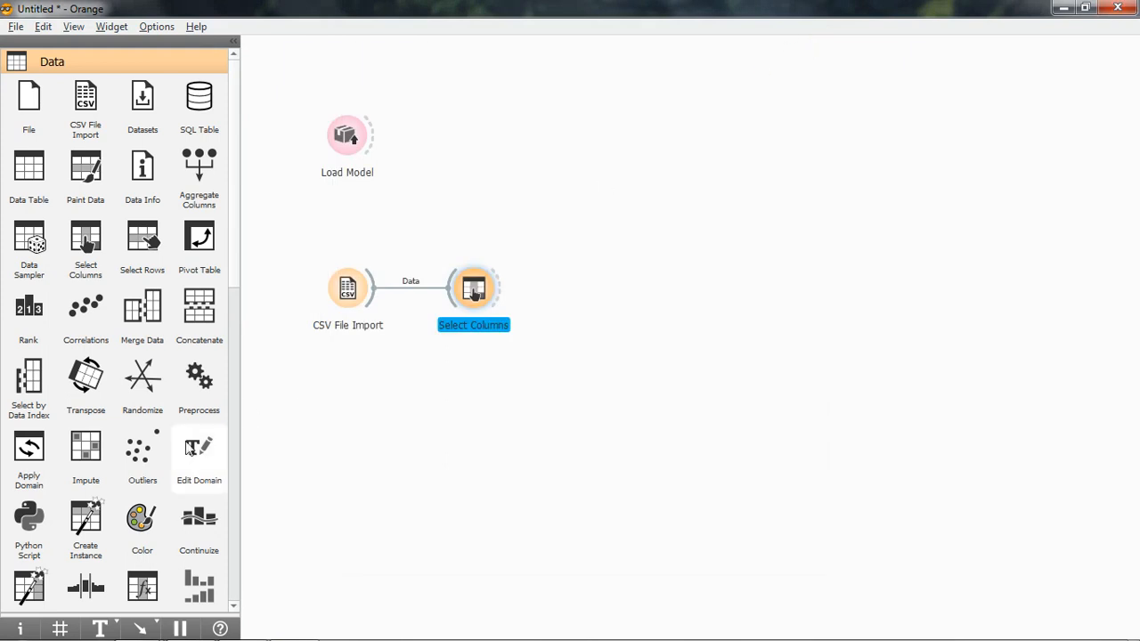
Add a Predictions widget and connect both Select Columns and Load Model to it.
{"action": "left_click_drag", "start_coordinate": [237, 211], "coordinate": [249, 496]}
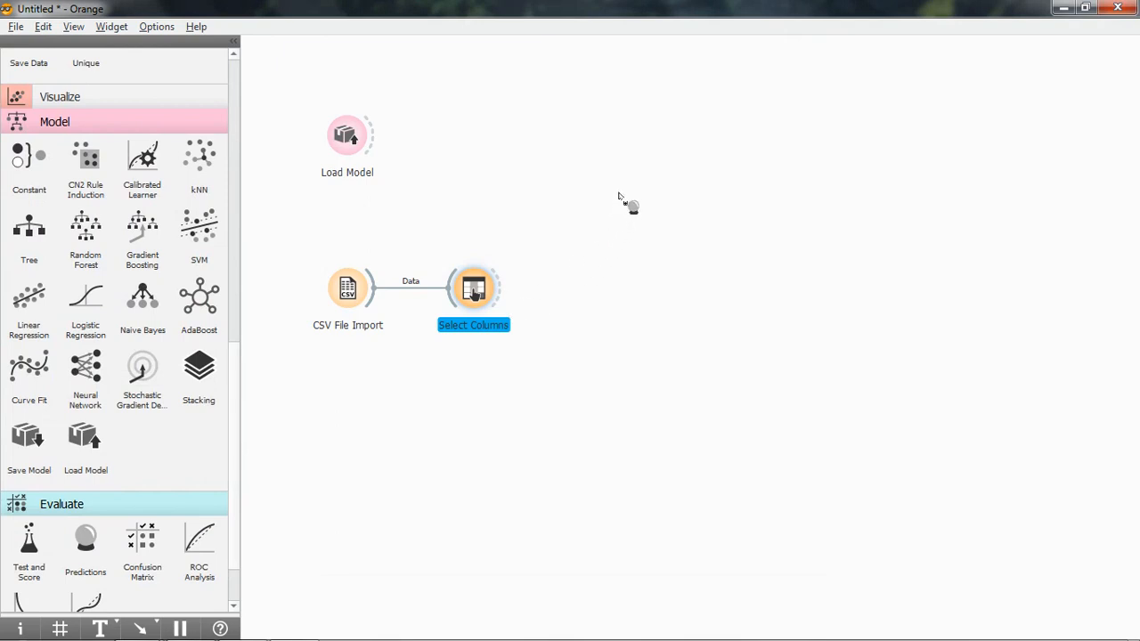
{"action": "left_click_drag", "start_coordinate": [622, 200], "coordinate": [617, 193]}
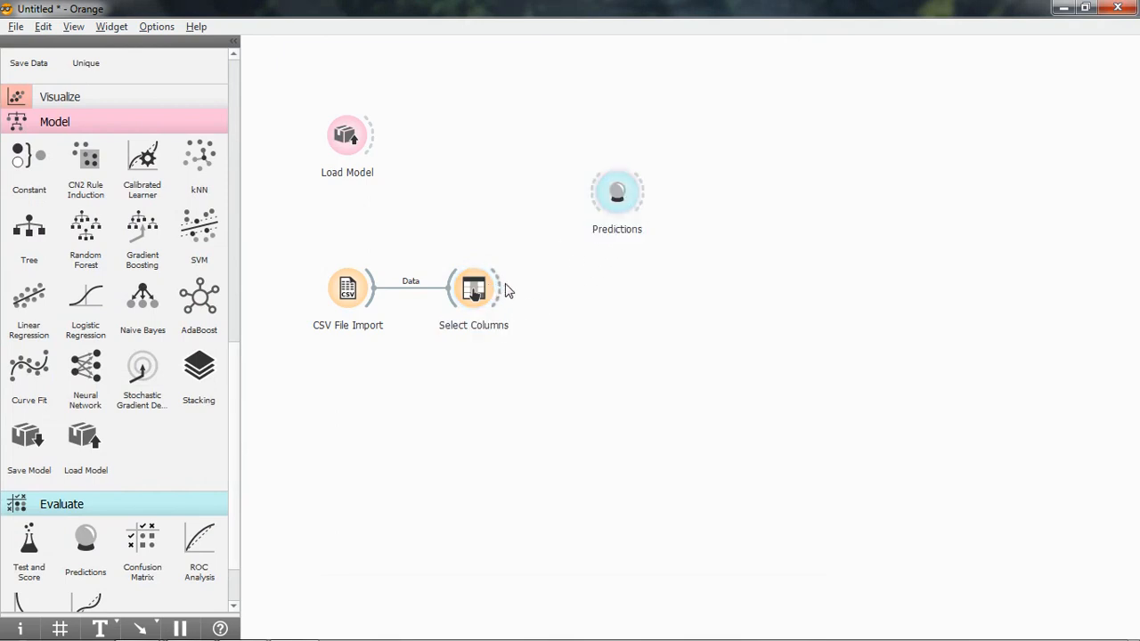
{"action": "left_click_drag", "start_coordinate": [500, 287], "coordinate": [595, 213]}
{"action": "left_click_drag", "start_coordinate": [375, 138], "coordinate": [592, 192]}
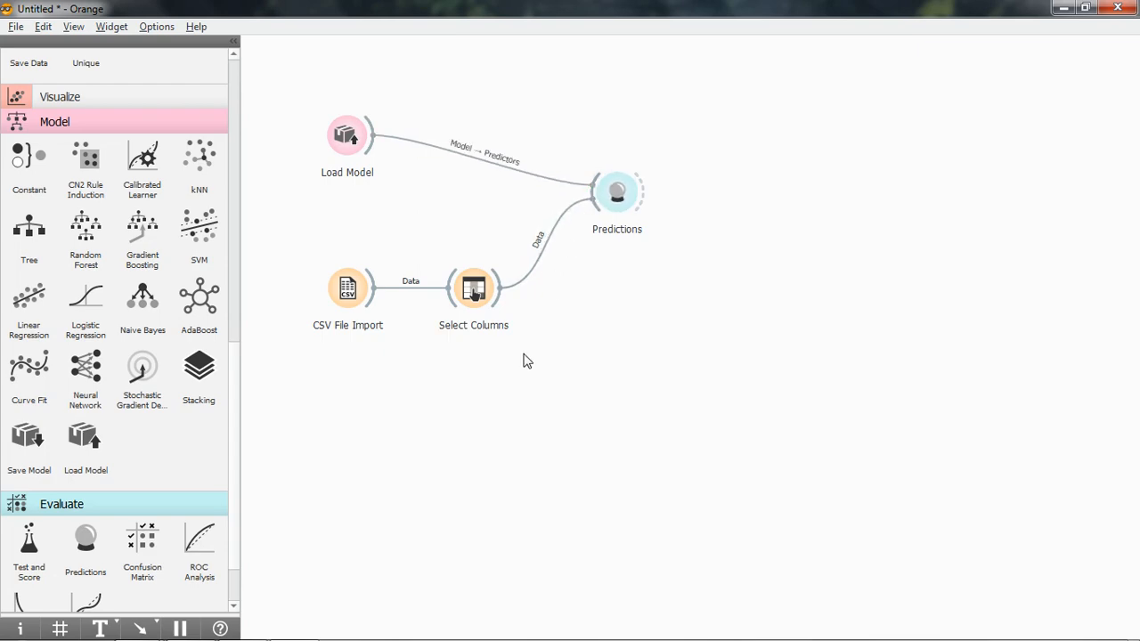
Examine the Predictions results, comparing the Linear Regression predictions with the G3 values through the last row and reviewing the error metrics.
{"action": "right_click", "coordinate": [626, 192]}
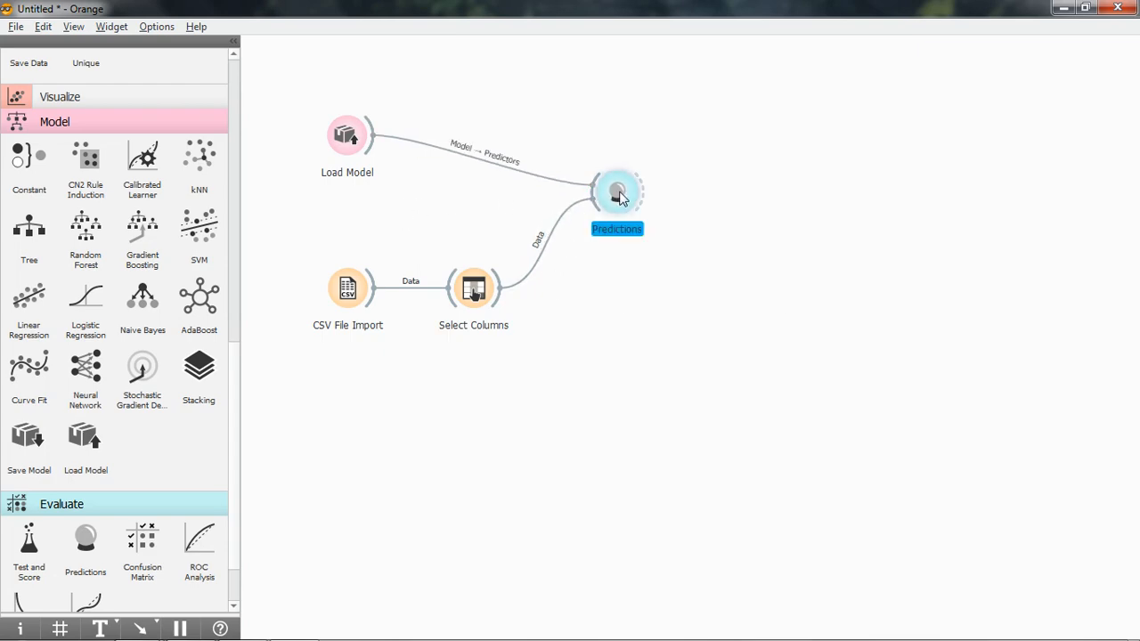
{"action": "left_click", "coordinate": [641, 201]}
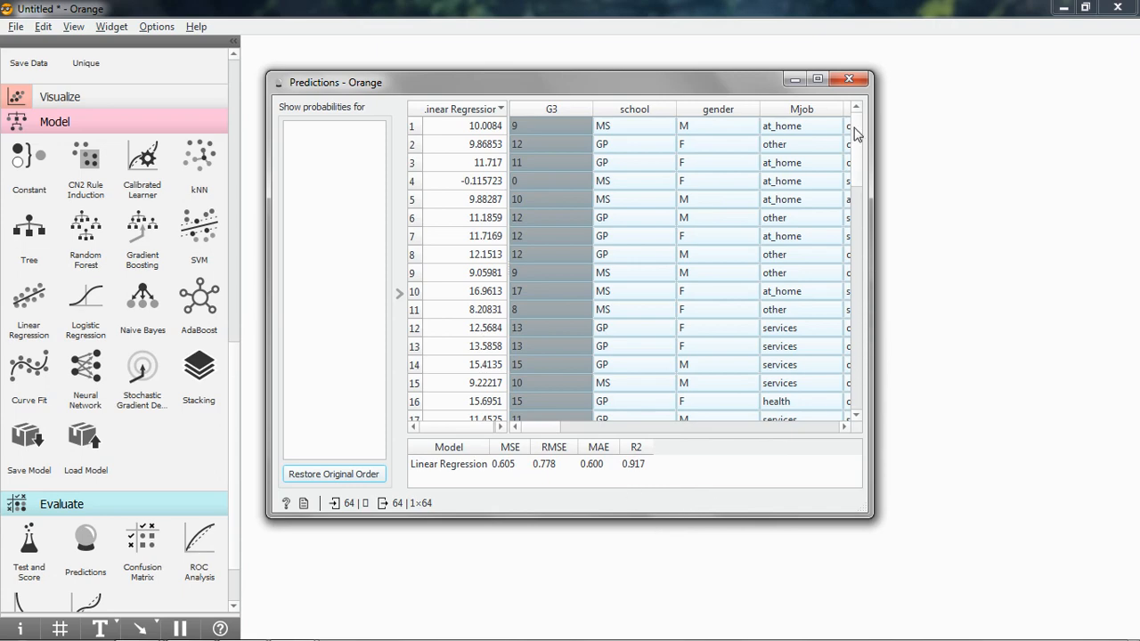
{"action": "left_click_drag", "start_coordinate": [855, 138], "coordinate": [862, 355]}
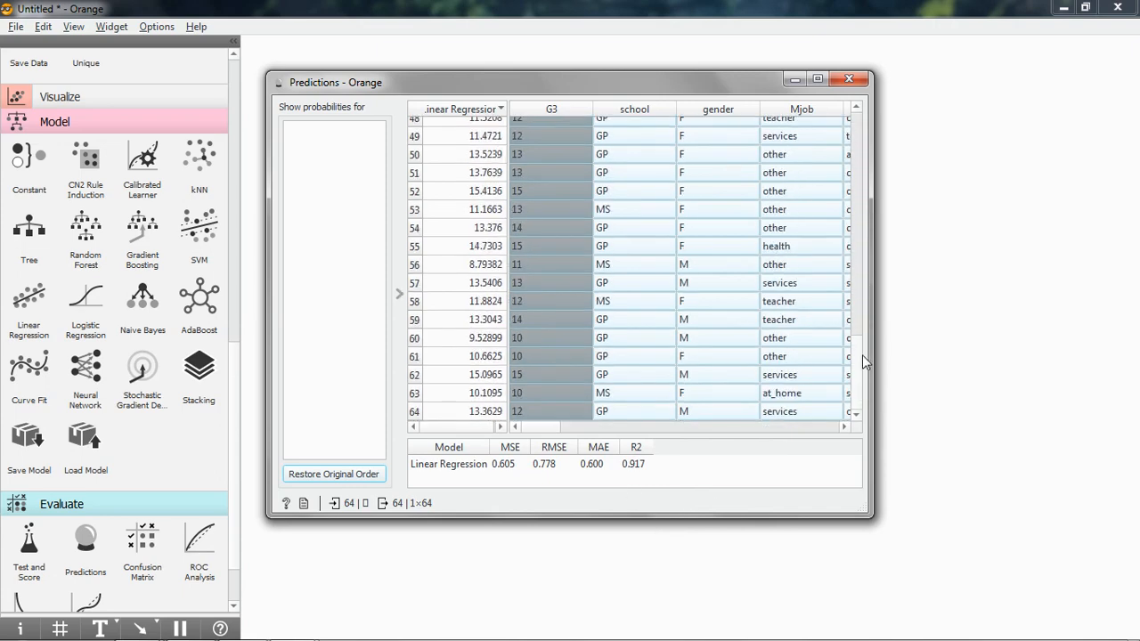
{"action": "left_click", "coordinate": [850, 80]}
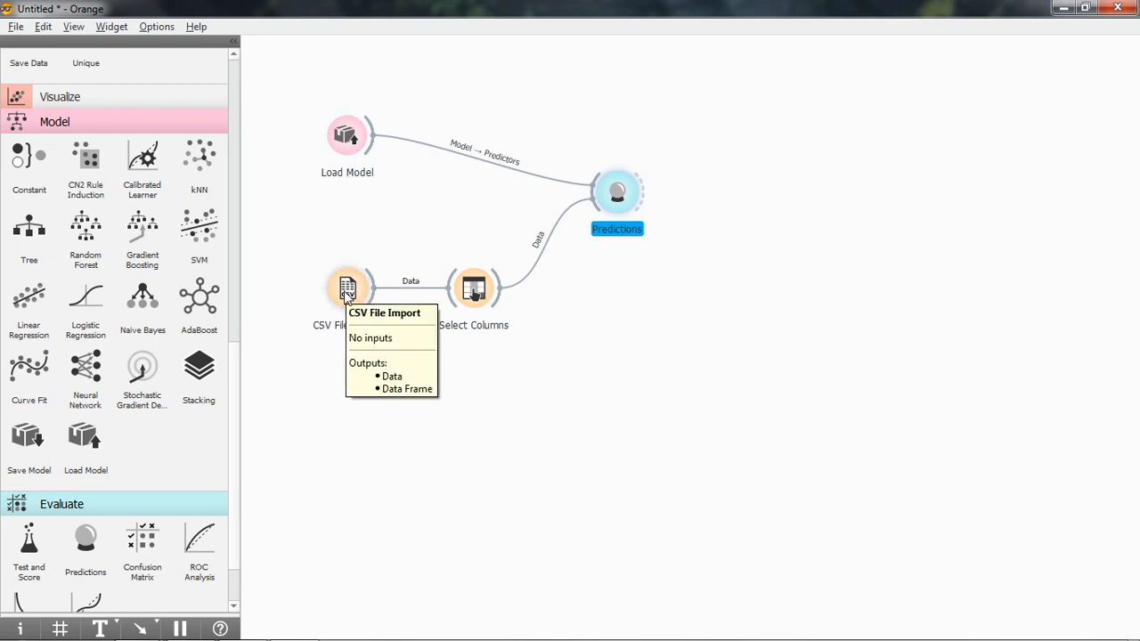
{"action": "right_click", "coordinate": [612, 196]}
{"action": "left_click", "coordinate": [621, 201]}
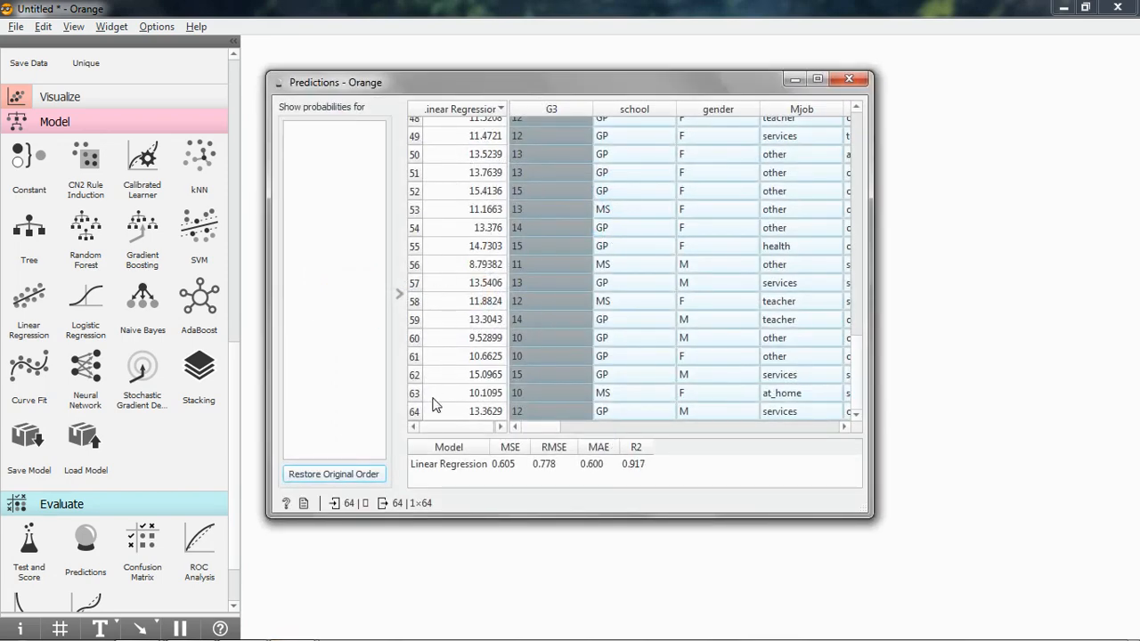
{"action": "left_click", "coordinate": [847, 82]}
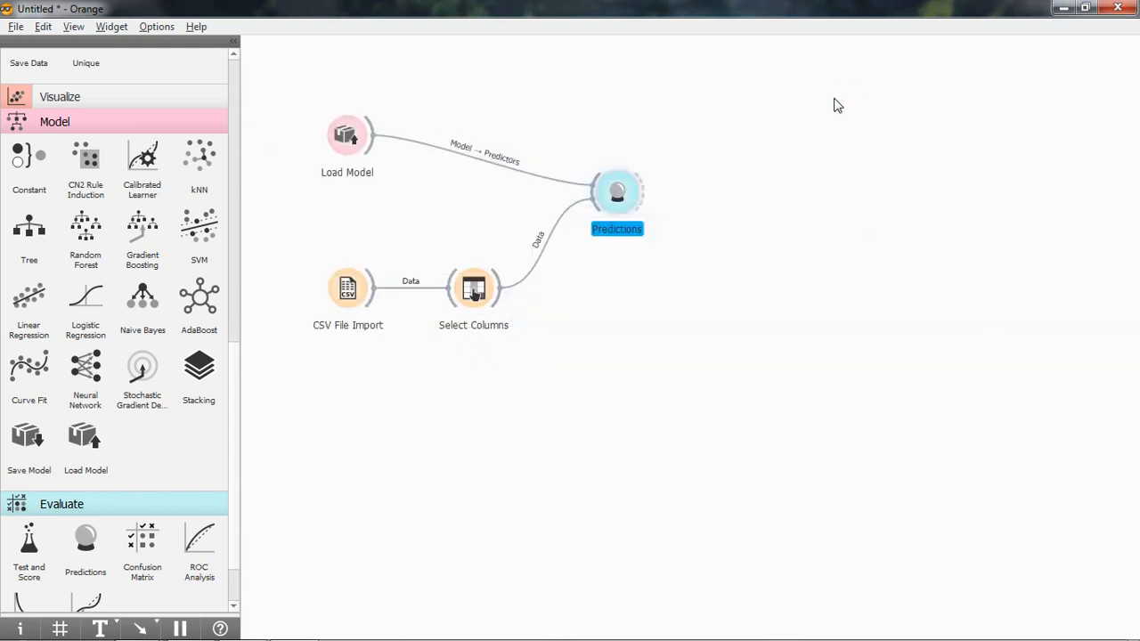